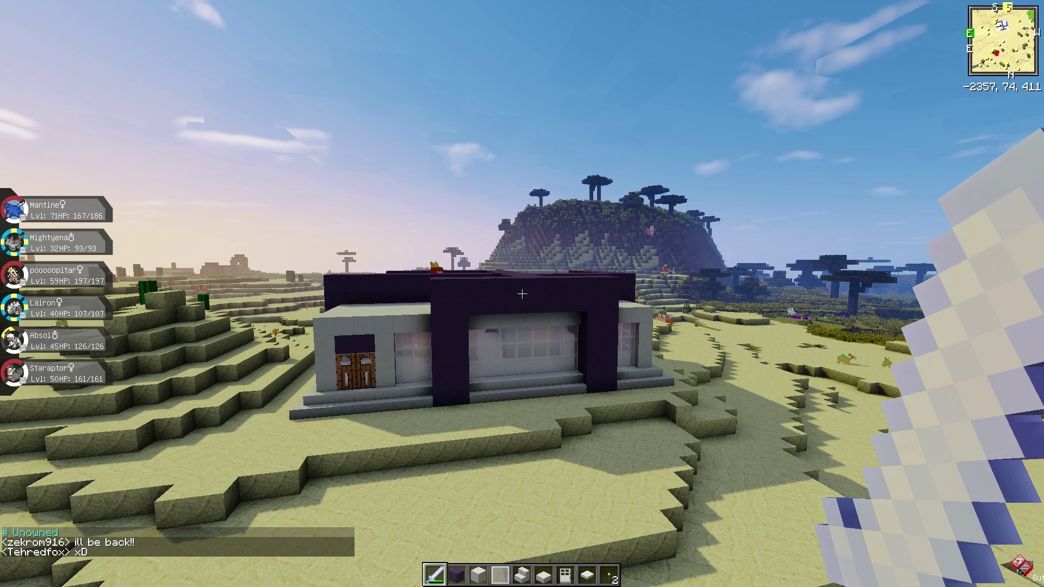
Step: Walk around the purple-and-grey post office, past its corners and back side
{"action": "key", "text": "w"}
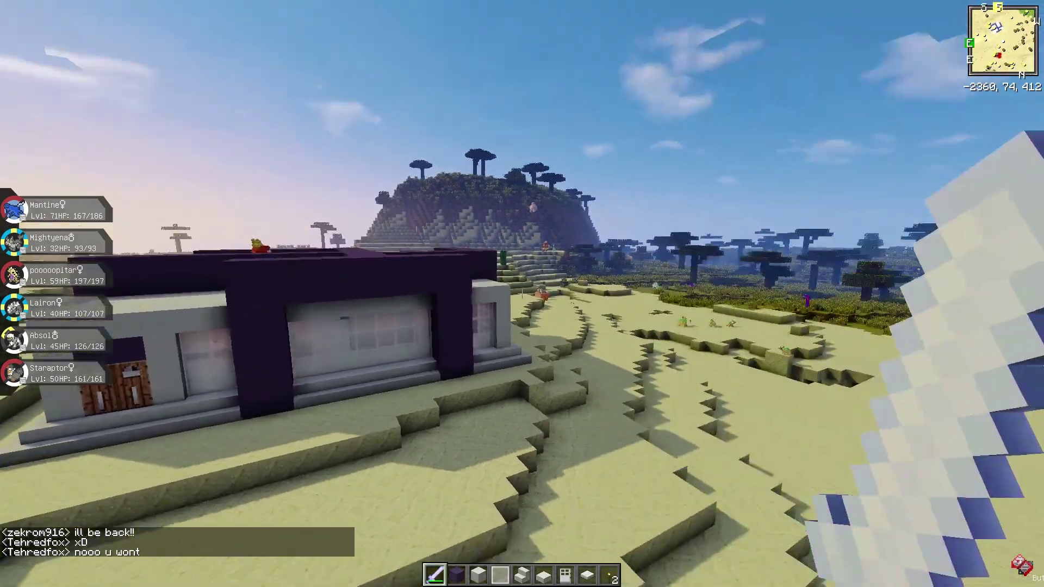
{"action": "key", "text": "w"}
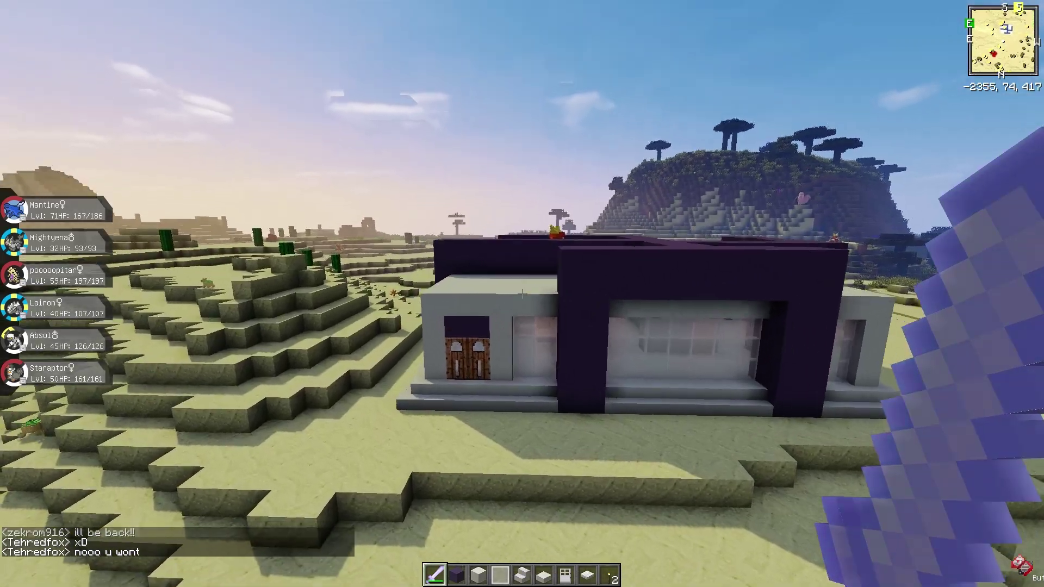
{"action": "key", "text": "w"}
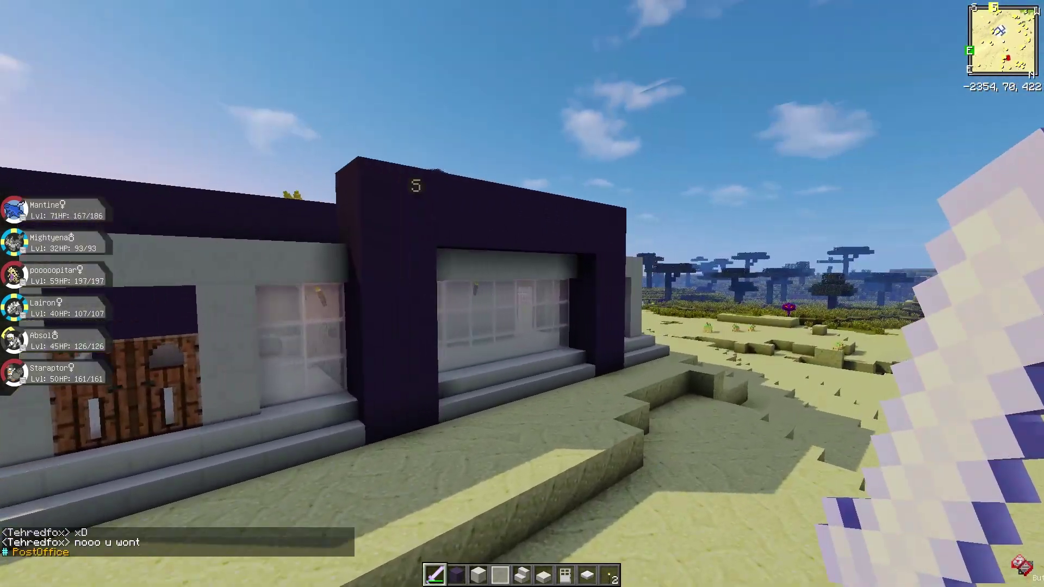
{"action": "key", "text": "w"}
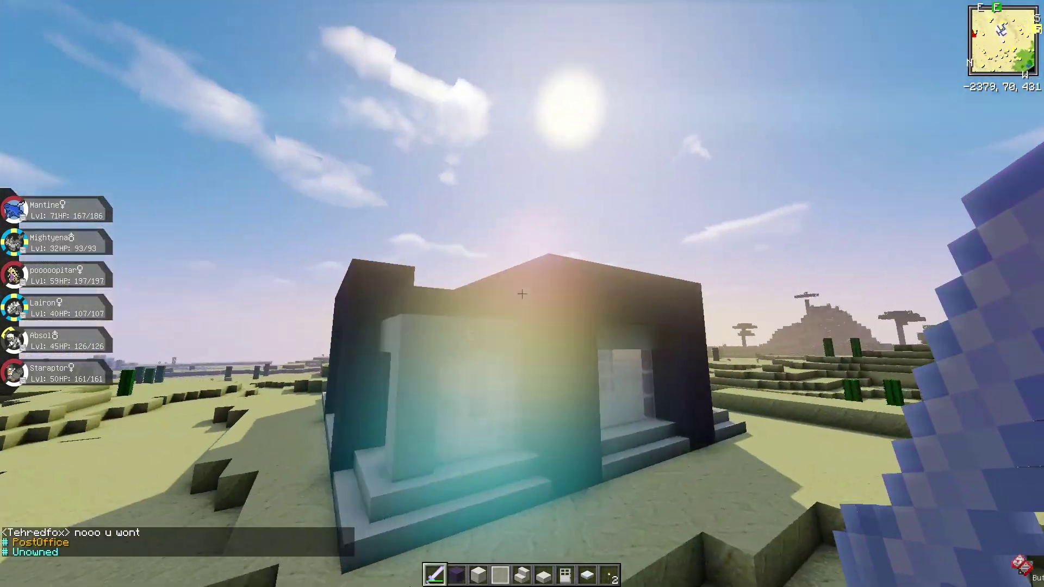
{"action": "key", "text": "w"}
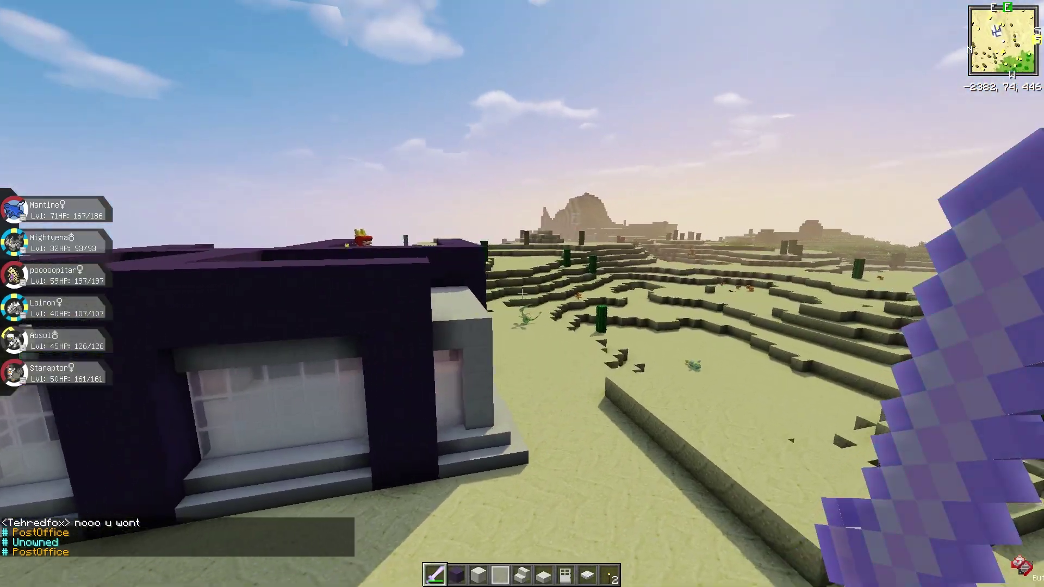
{"action": "key", "text": "w"}
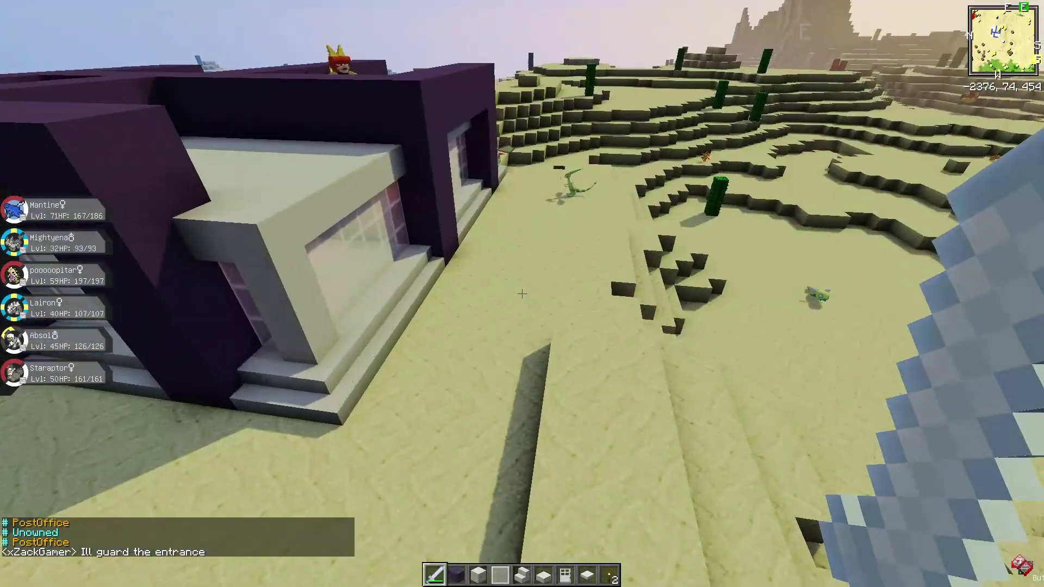
{"action": "key", "text": "w"}
{"action": "key", "text": "w"}
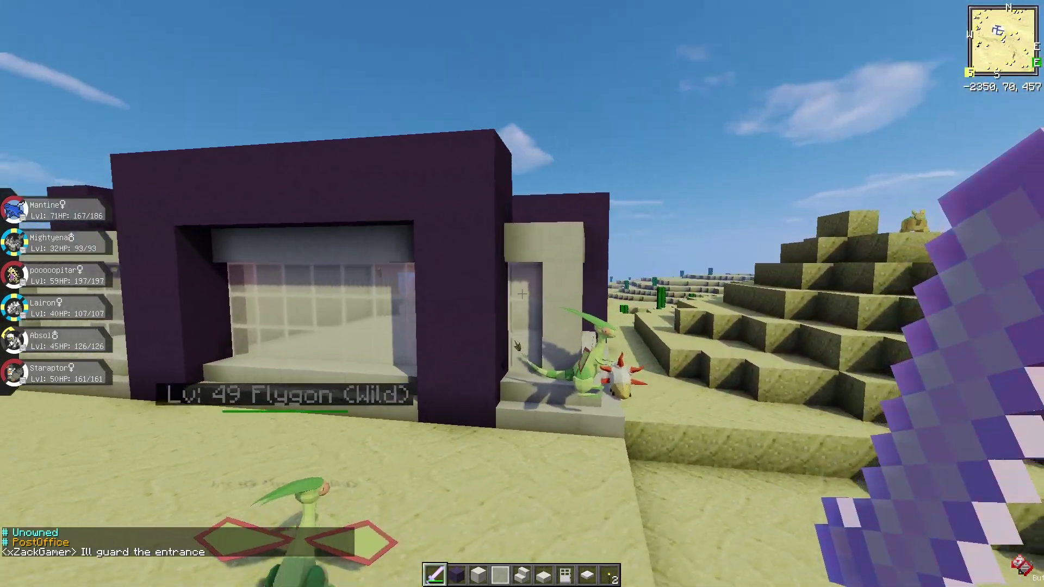
{"action": "key", "text": "w"}
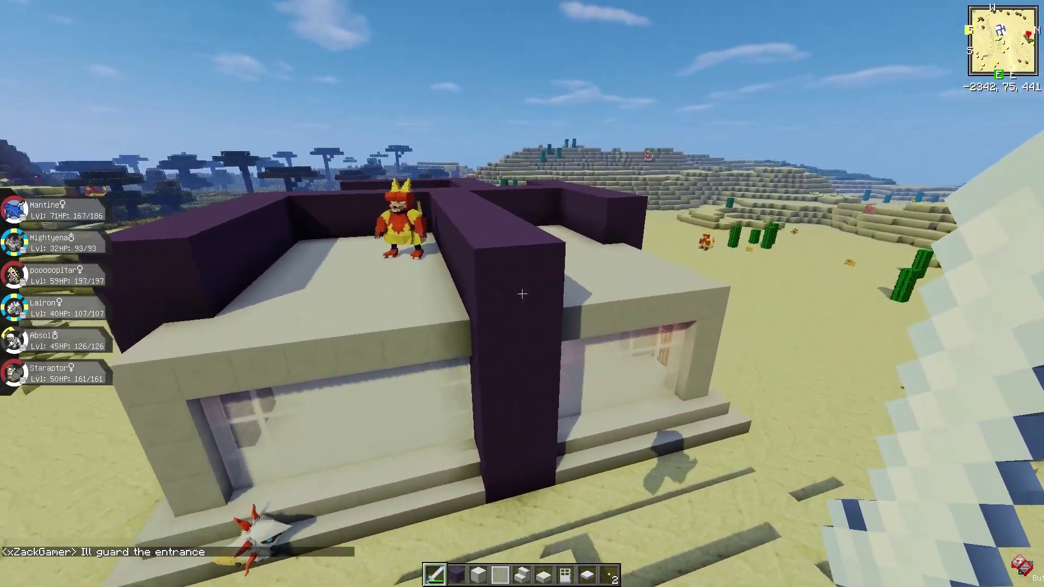
Step: Return to the front of the post office and face its wooden double doors
{"action": "key", "text": "w"}
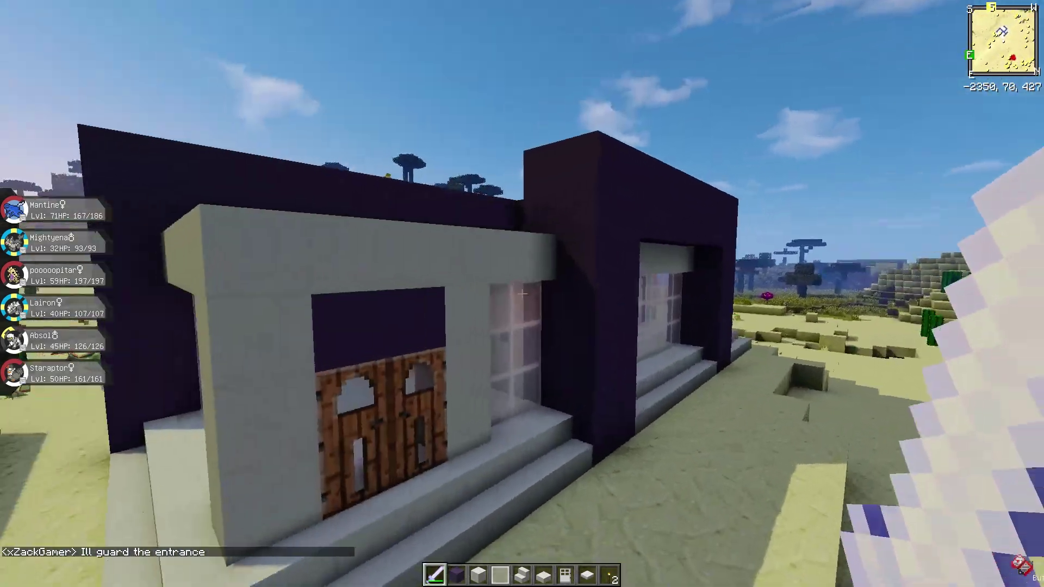
{"action": "key", "text": "w"}
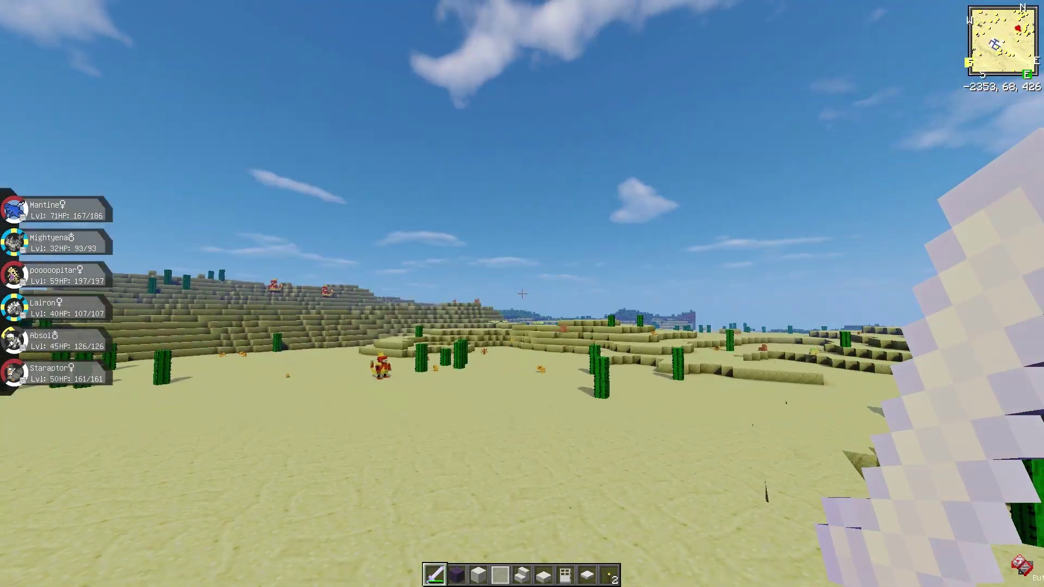
{"action": "key", "text": "w"}
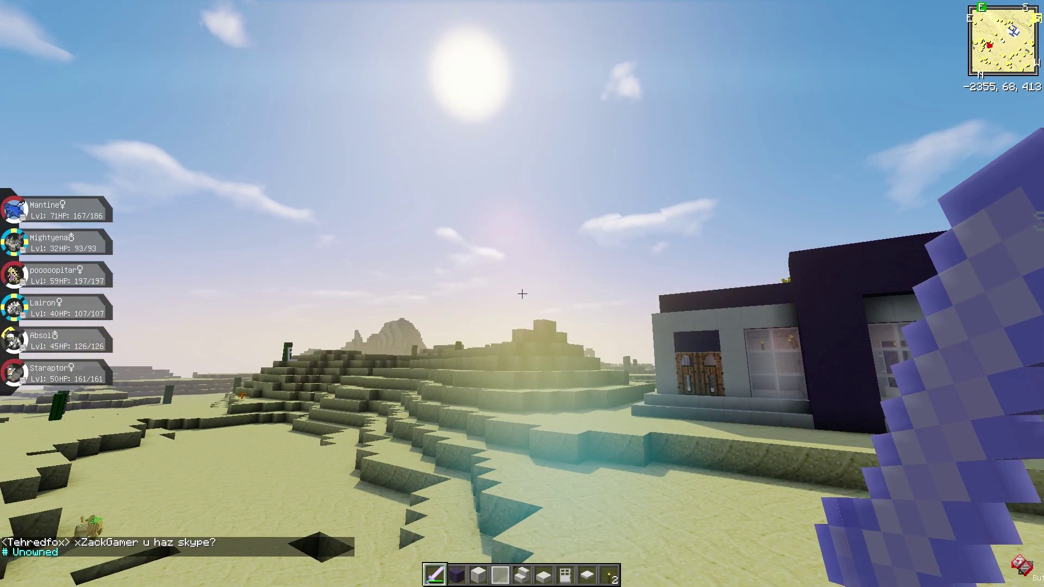
{"action": "key", "text": "w"}
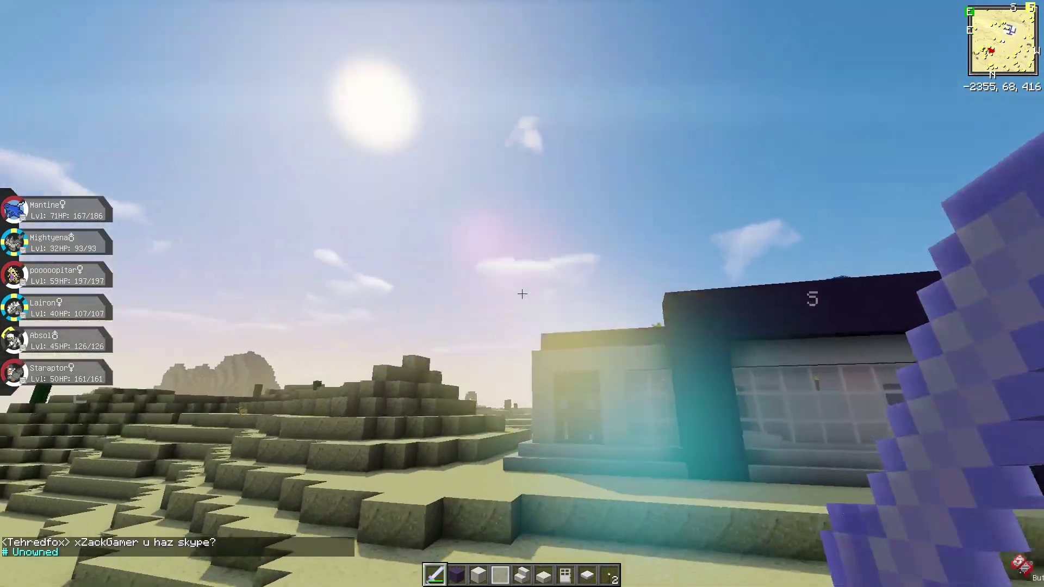
{"action": "key", "text": "w"}
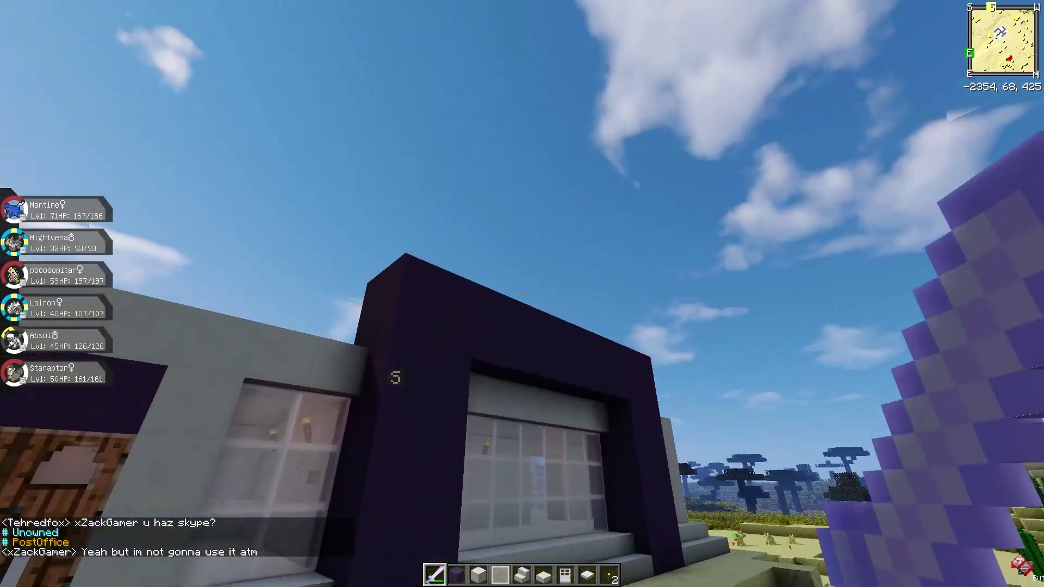
{"action": "key", "text": "w"}
Step: Go through the wooden front doors and iron door, along the hallway, and out to the desert
{"action": "right_click", "coordinate": [522, 294]}
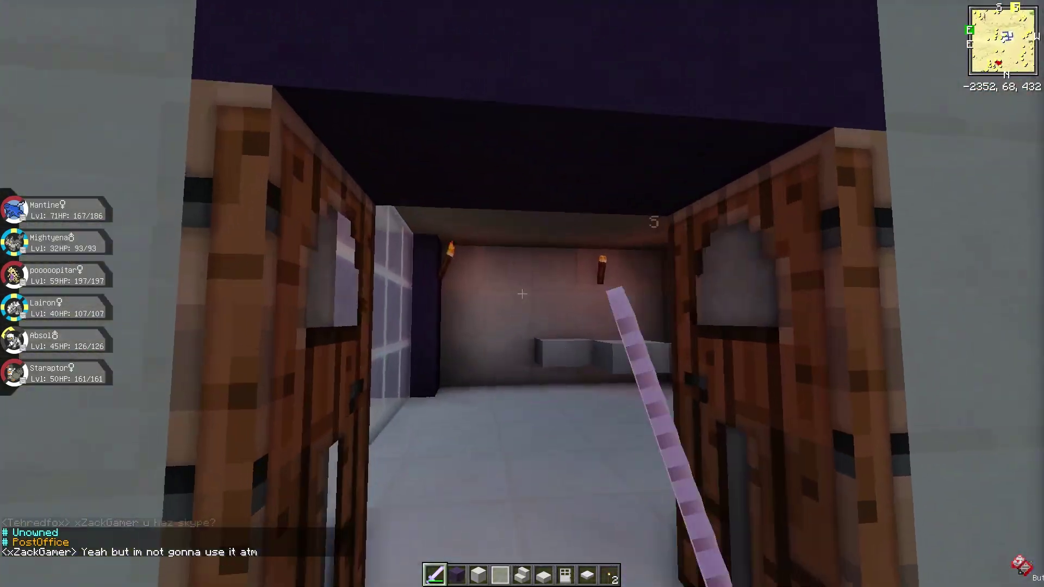
{"action": "key", "text": "w"}
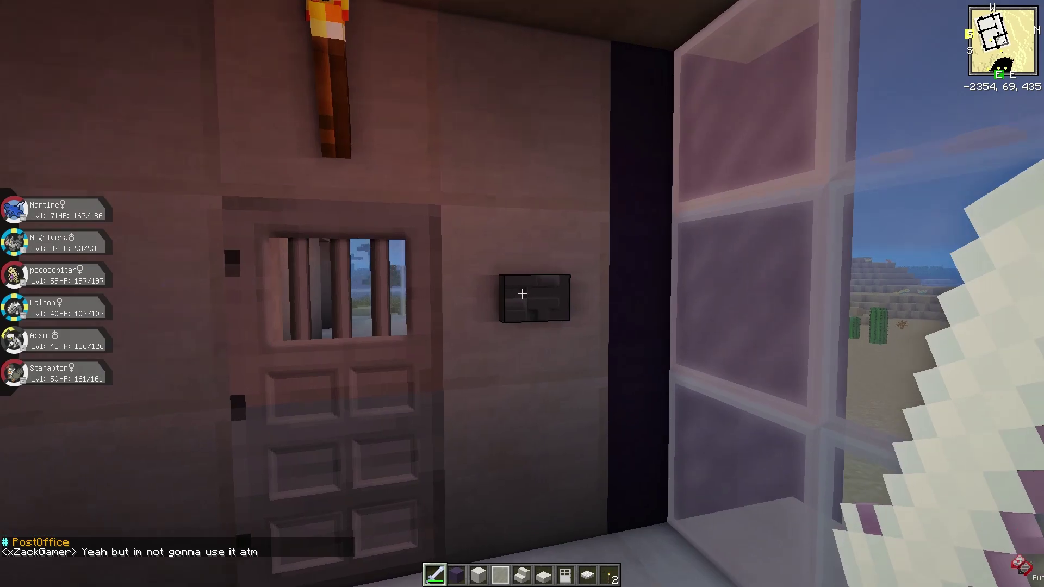
{"action": "right_click", "coordinate": [521, 293]}
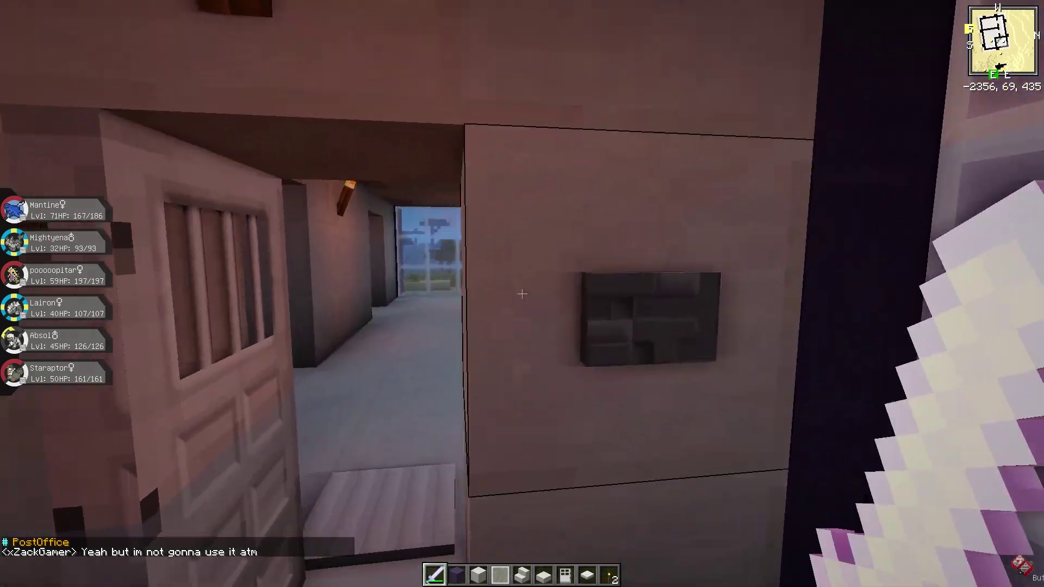
{"action": "key", "text": "w"}
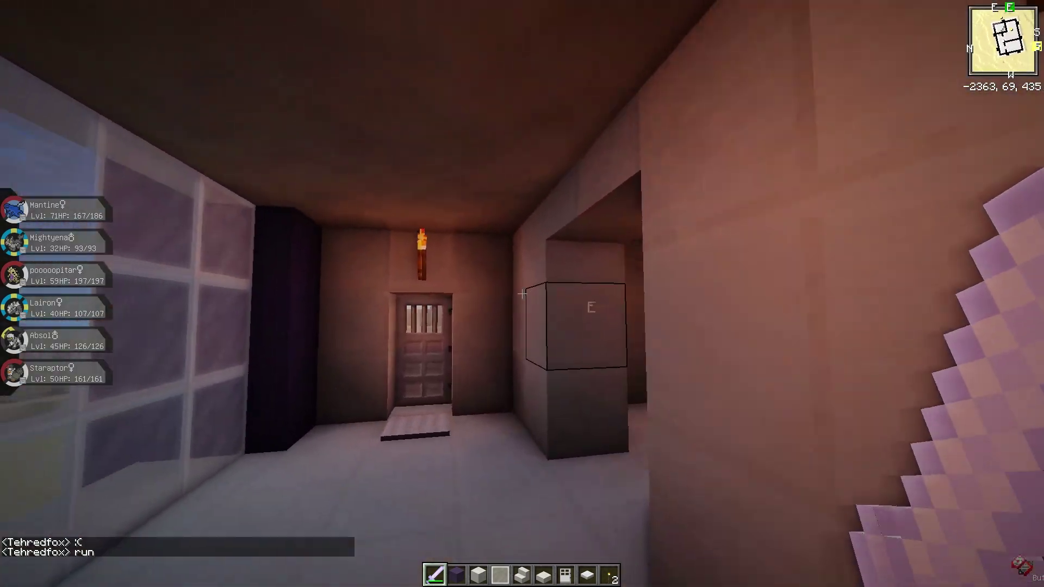
{"action": "key", "text": "w"}
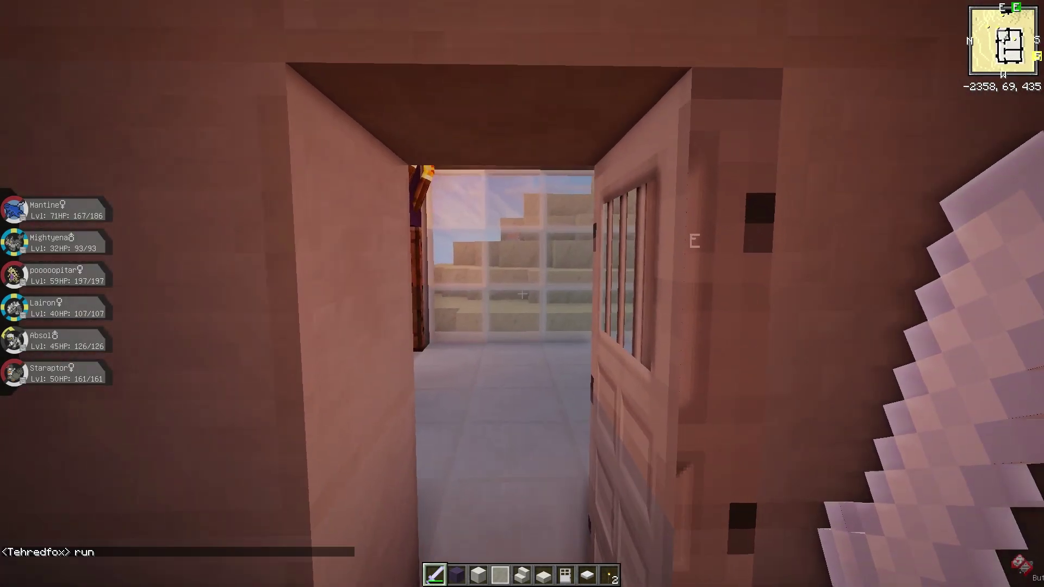
{"action": "key", "text": "w"}
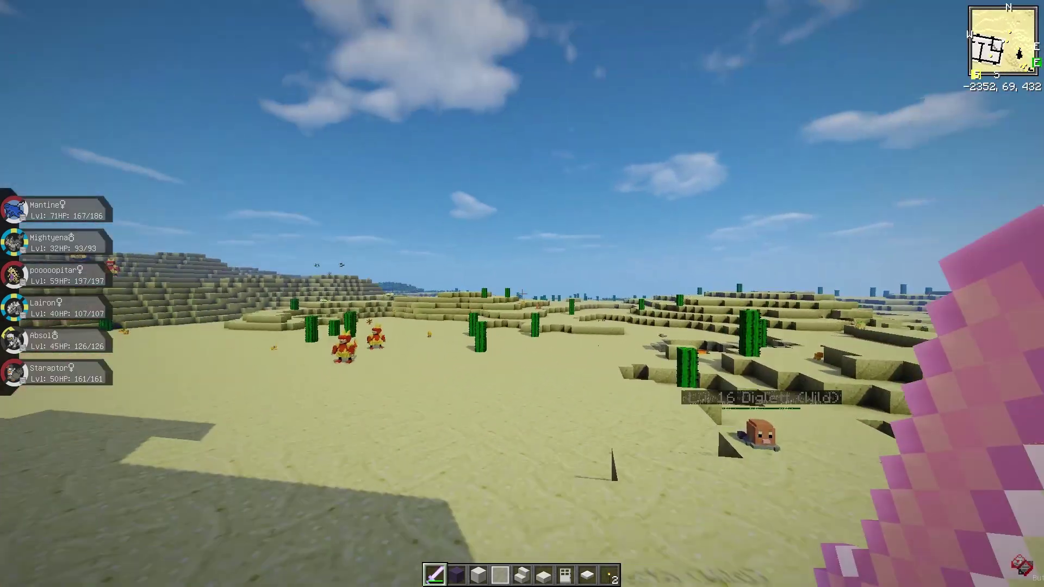
Step: Walk away from the post office across the desert to reach the island arena
{"action": "key", "text": "w"}
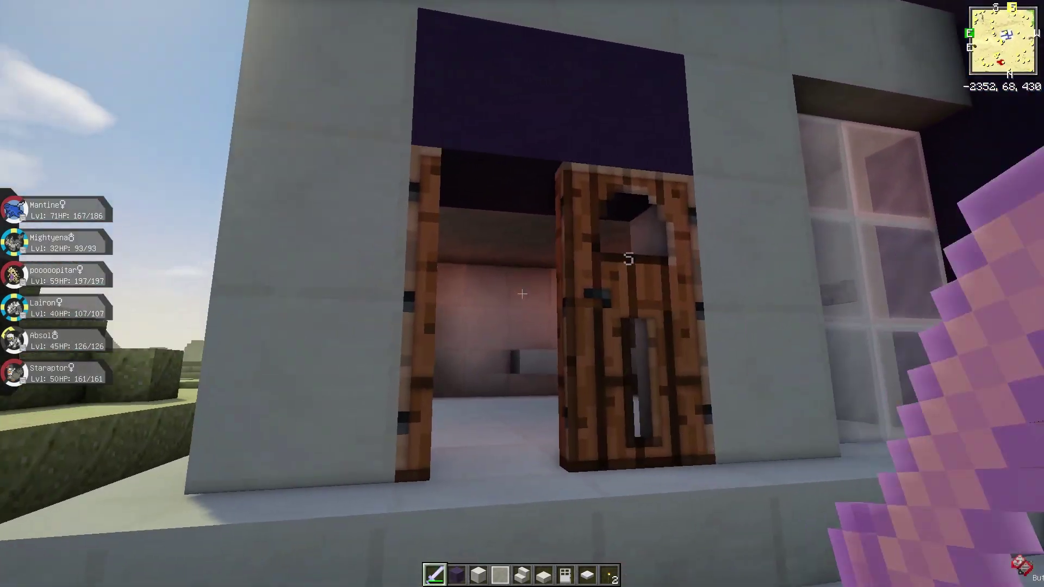
{"action": "key", "text": "w"}
{"action": "key", "text": "w"}
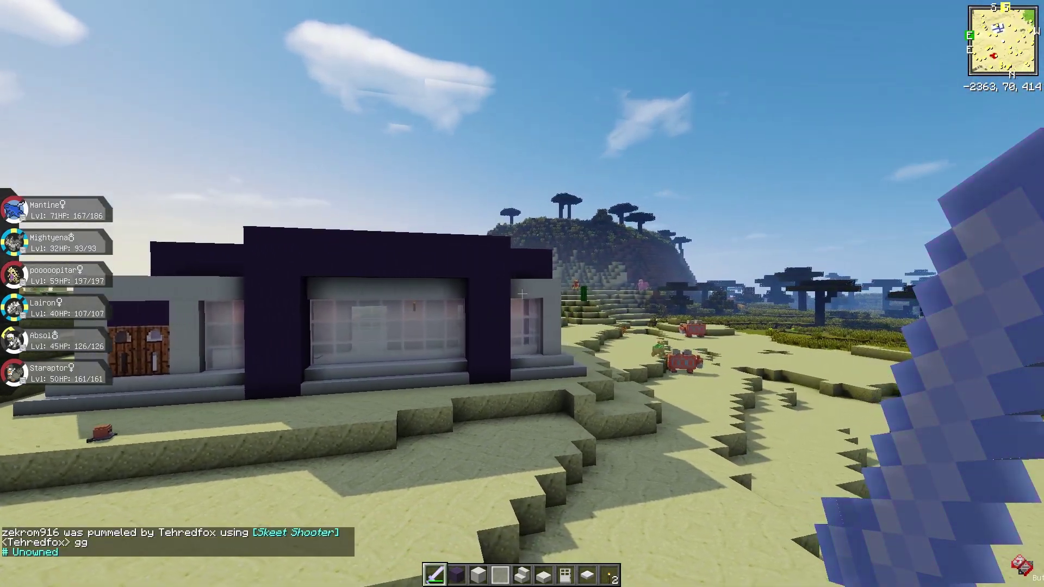
{"action": "key", "text": "w"}
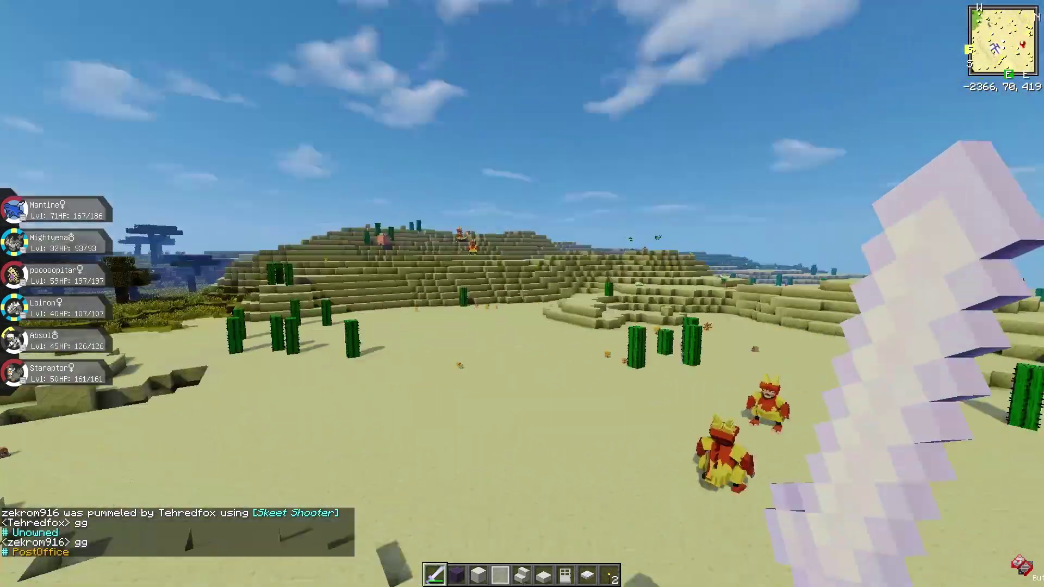
{"action": "key", "text": "w"}
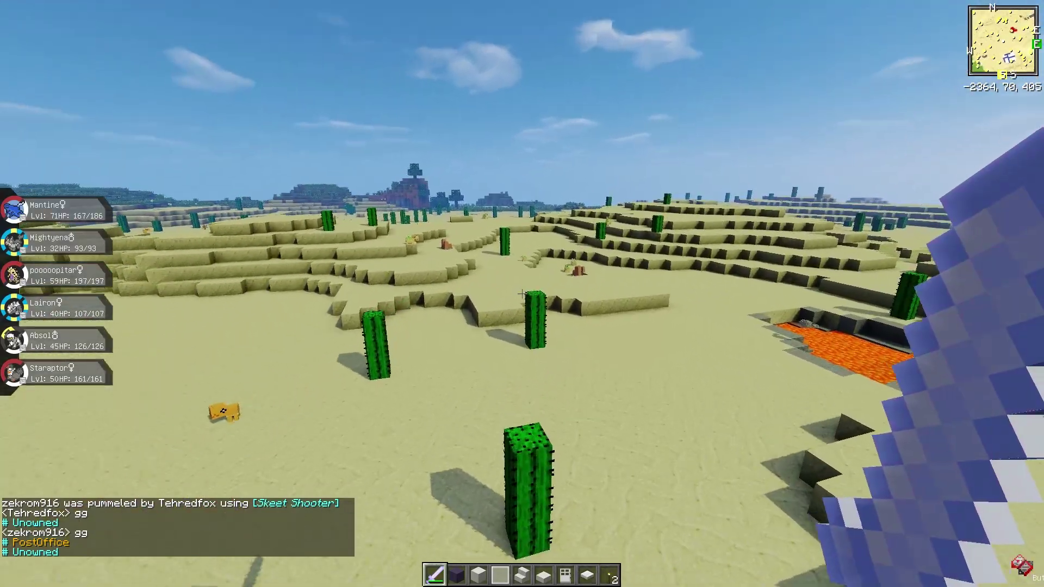
{"action": "key", "text": "w"}
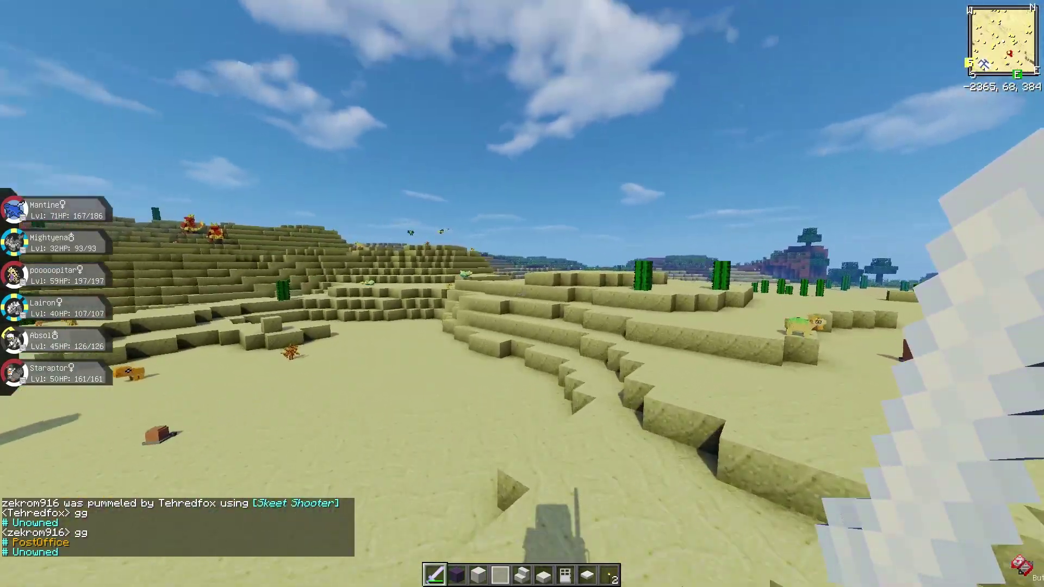
{"action": "key", "text": "w"}
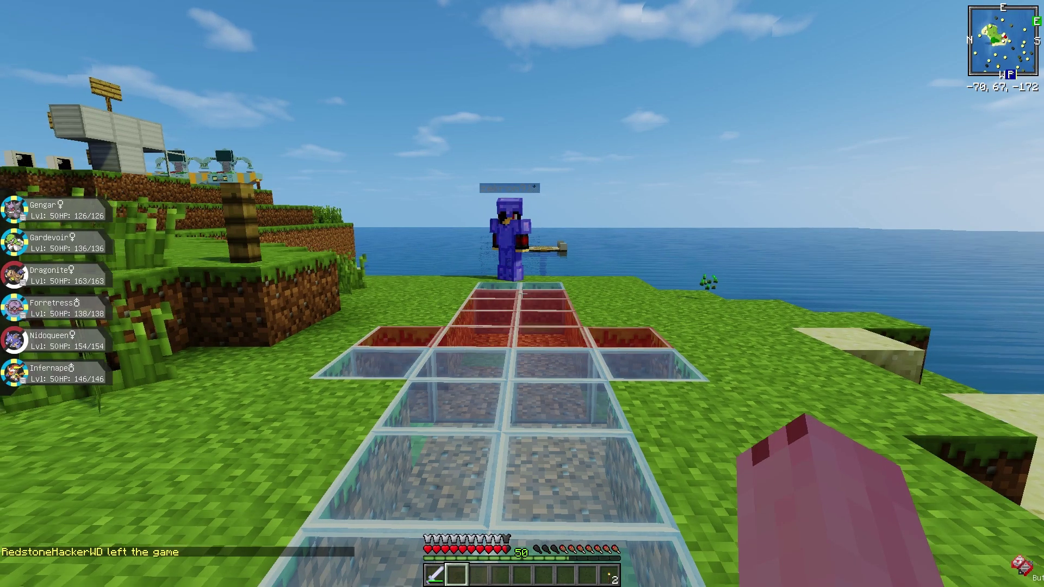
Step: Move bread into the hotbar, eat a piece, and send out Forretress
{"action": "key", "text": "e"}
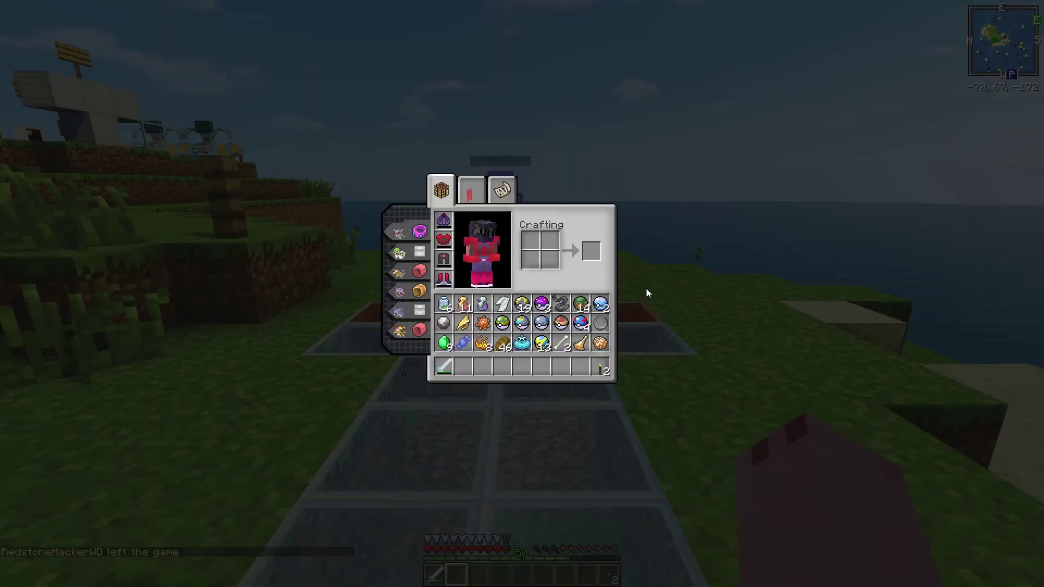
{"action": "key", "text": "Escape"}
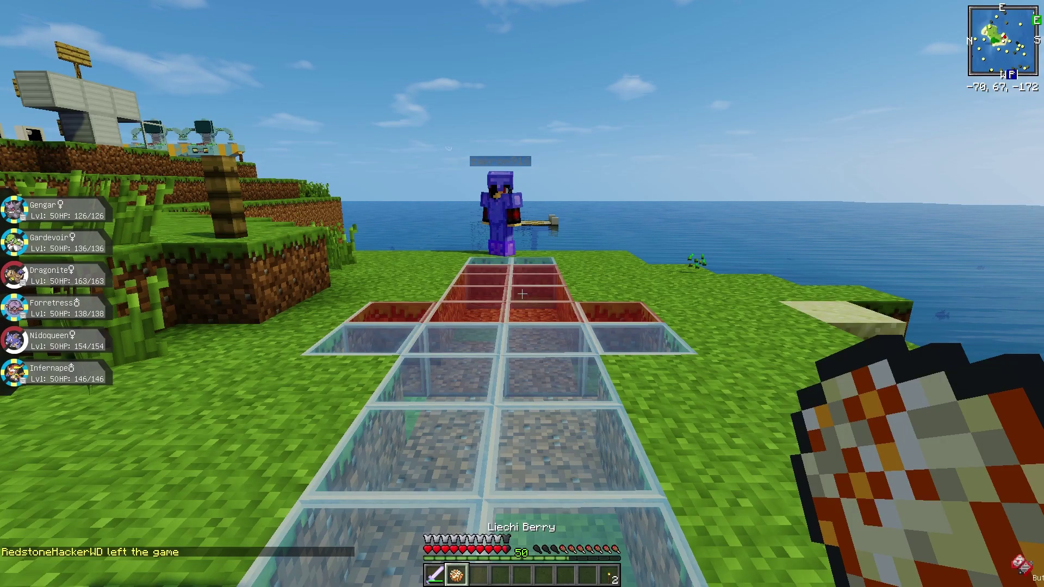
{"action": "key", "text": "e"}
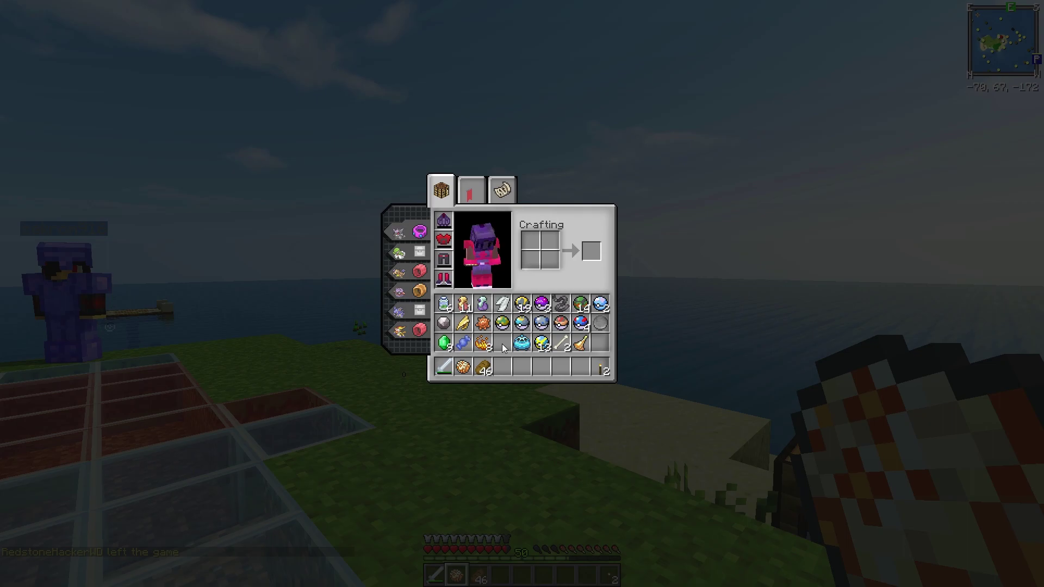
{"action": "key", "text": "Escape"}
{"action": "scroll", "coordinate": [522, 293], "scroll_direction": "down", "scroll_amount": 2}
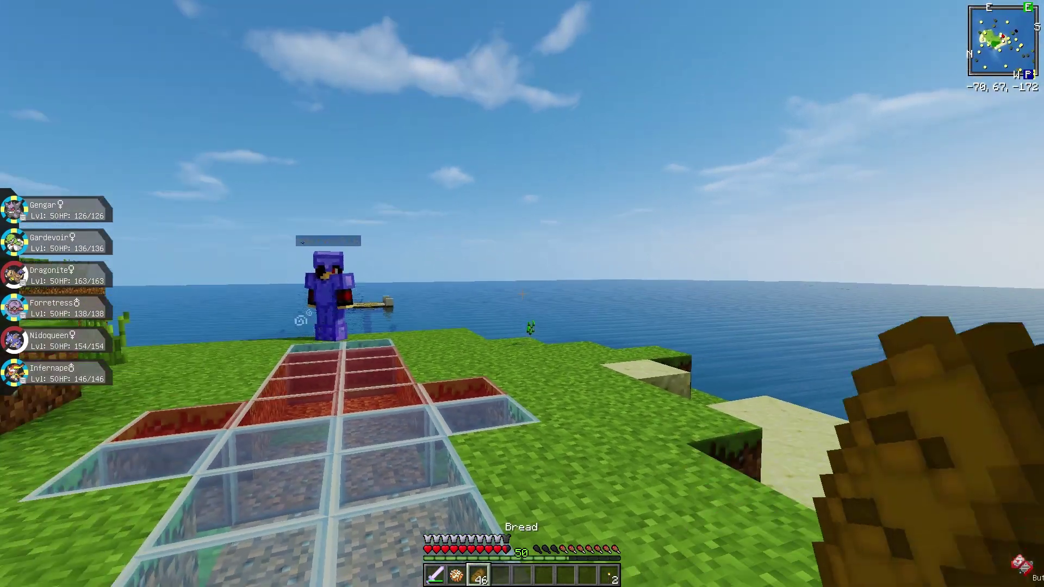
{"action": "key", "text": "space"}
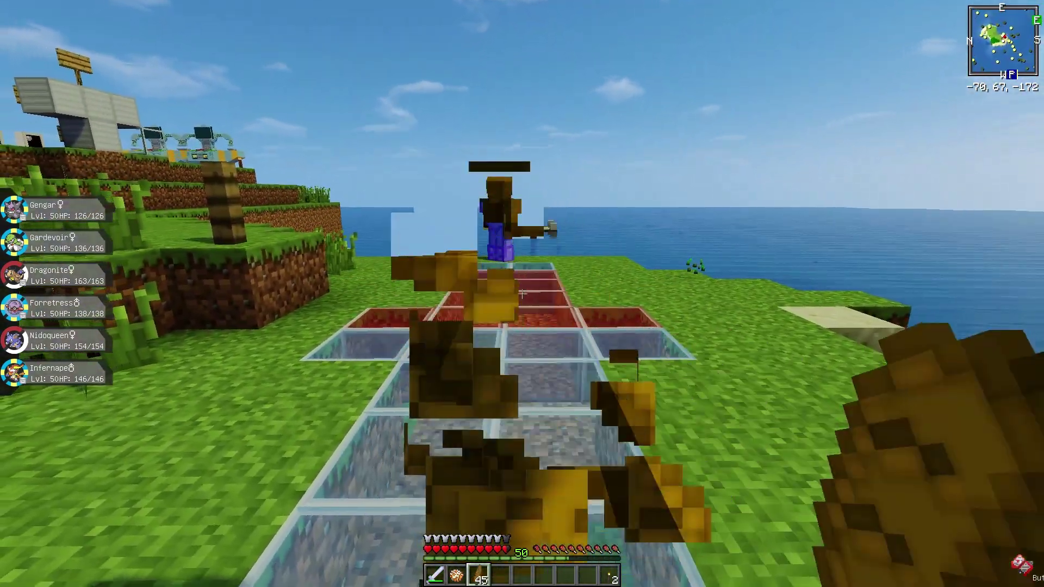
{"action": "key", "text": "r"}
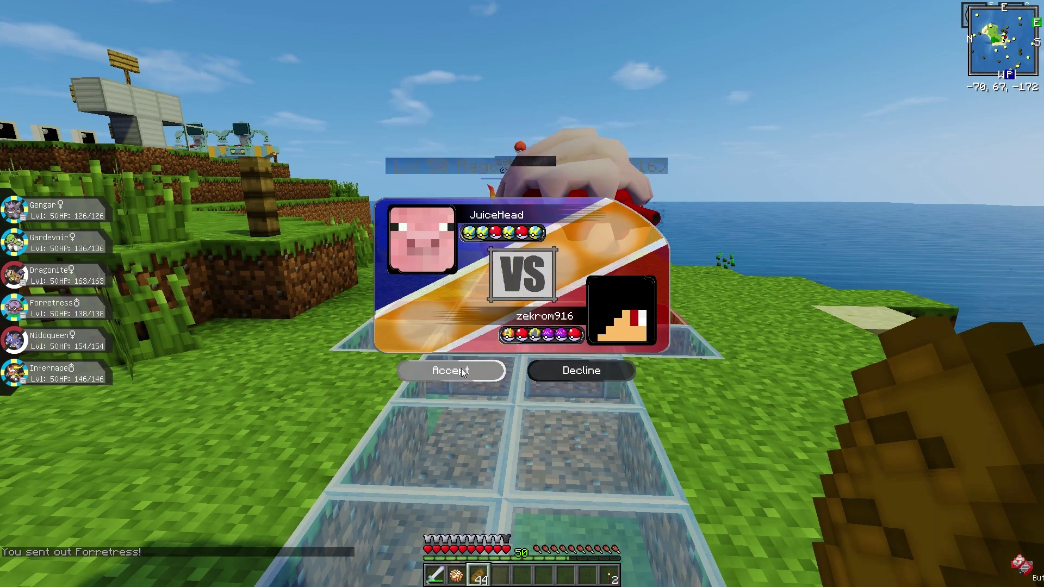
Step: Accept JuiceHead's challenge, have Forretress lay Spikes, then keep attacking Magcargo
{"action": "left_click", "coordinate": [448, 378]}
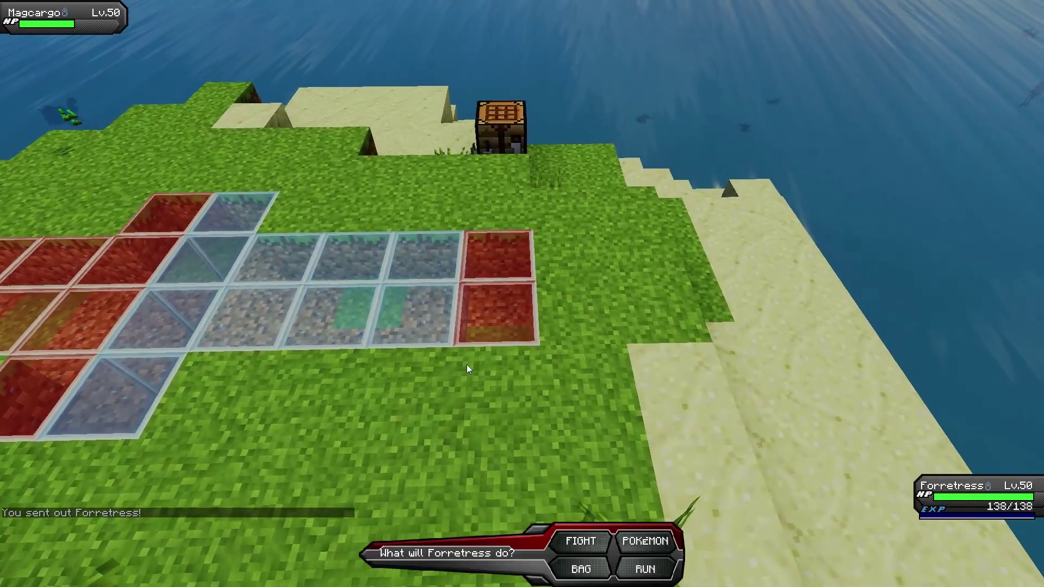
{"action": "left_click", "coordinate": [580, 541]}
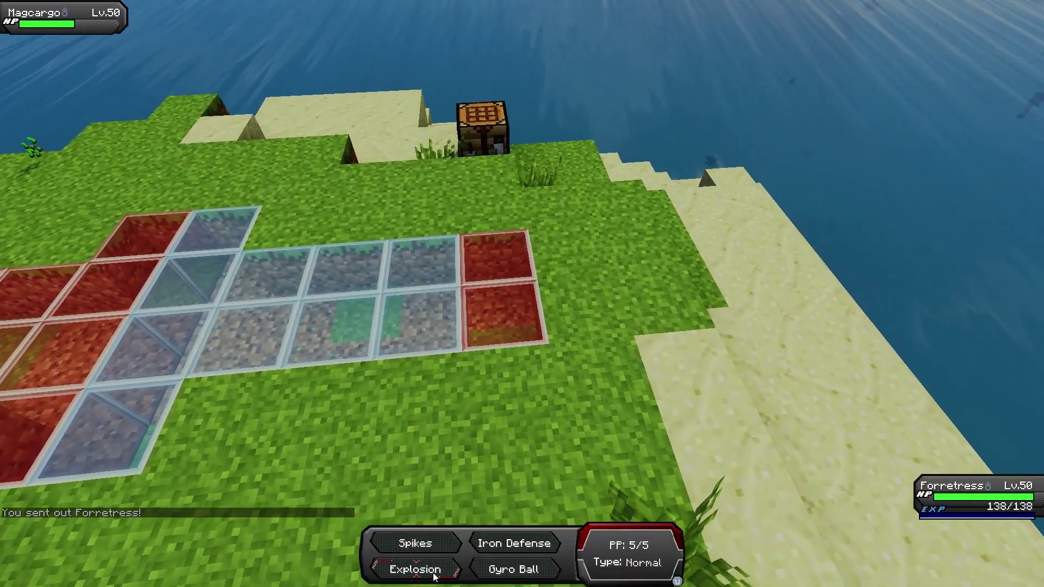
{"action": "left_click", "coordinate": [409, 542]}
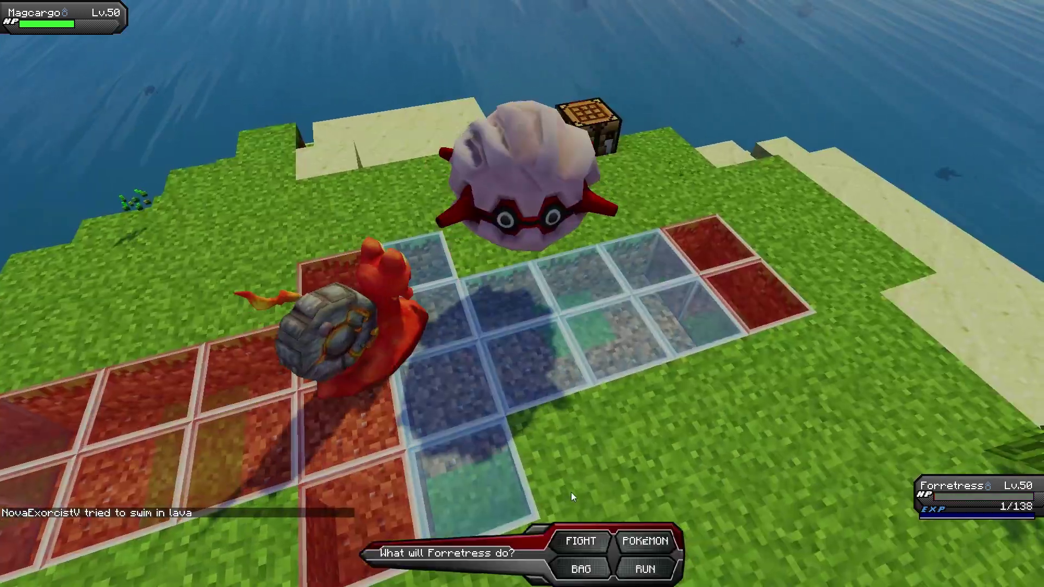
{"action": "left_click", "coordinate": [492, 531]}
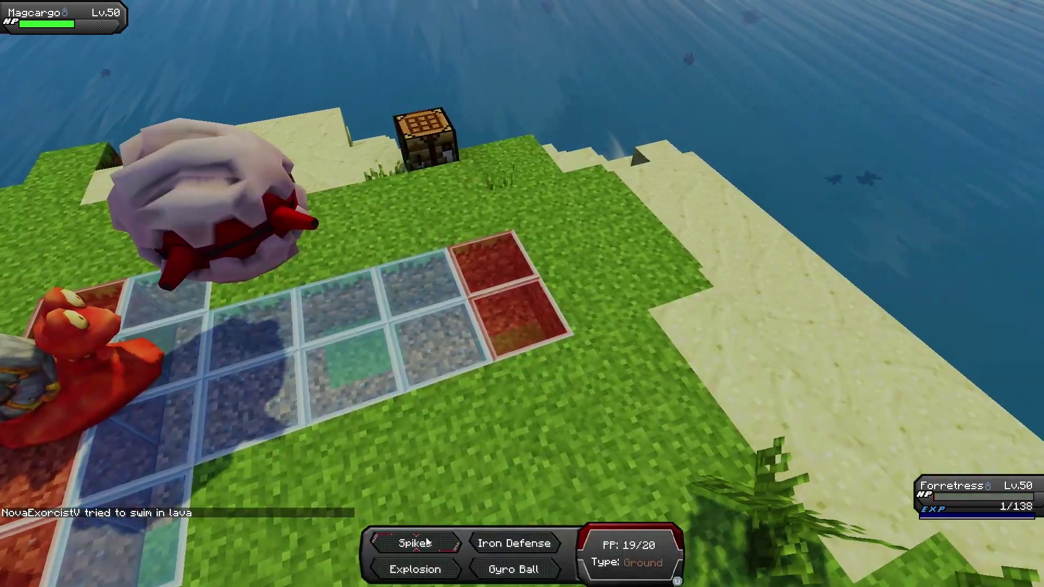
{"action": "left_click", "coordinate": [426, 538]}
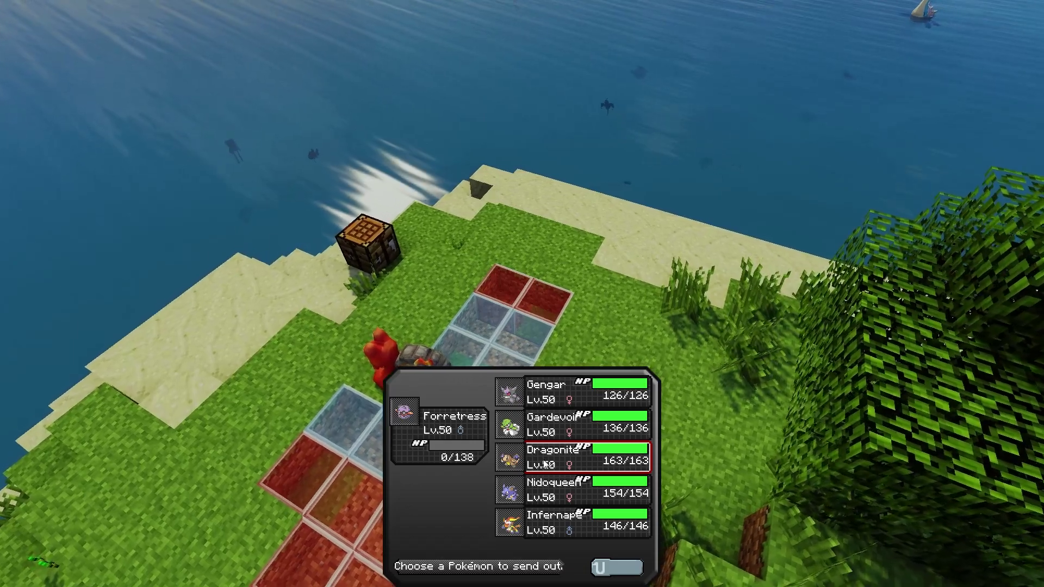
Step: Send in Nidoqueen and knock out Magcargo with Earth Power
{"action": "left_click", "coordinate": [543, 484]}
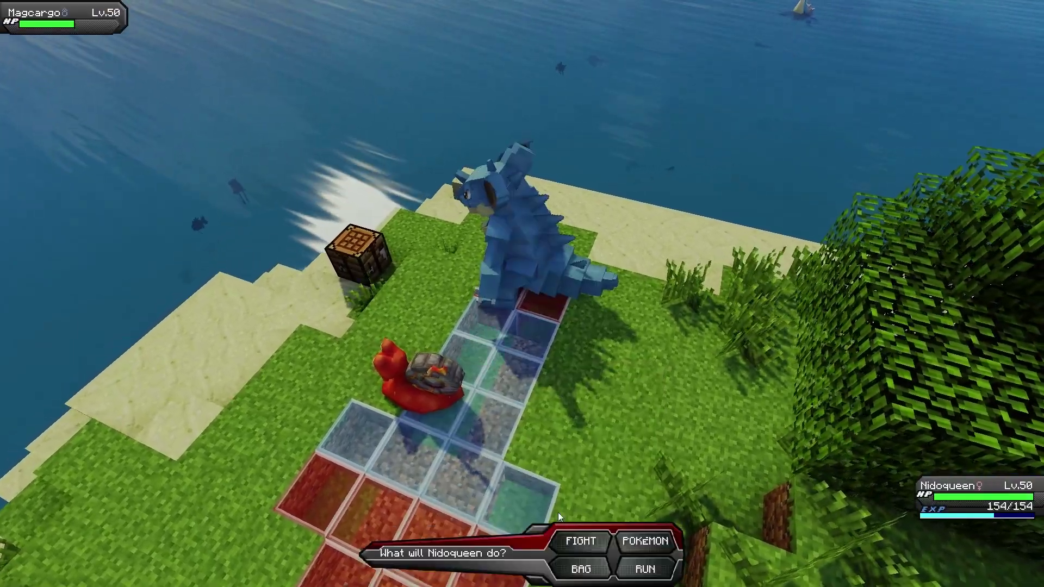
{"action": "left_click", "coordinate": [557, 512]}
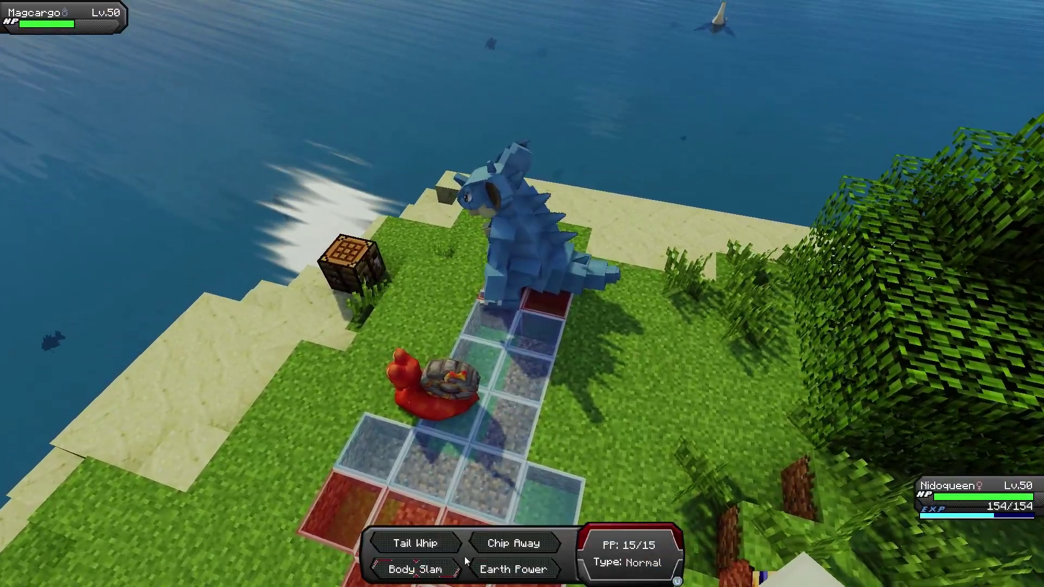
{"action": "left_click", "coordinate": [513, 569]}
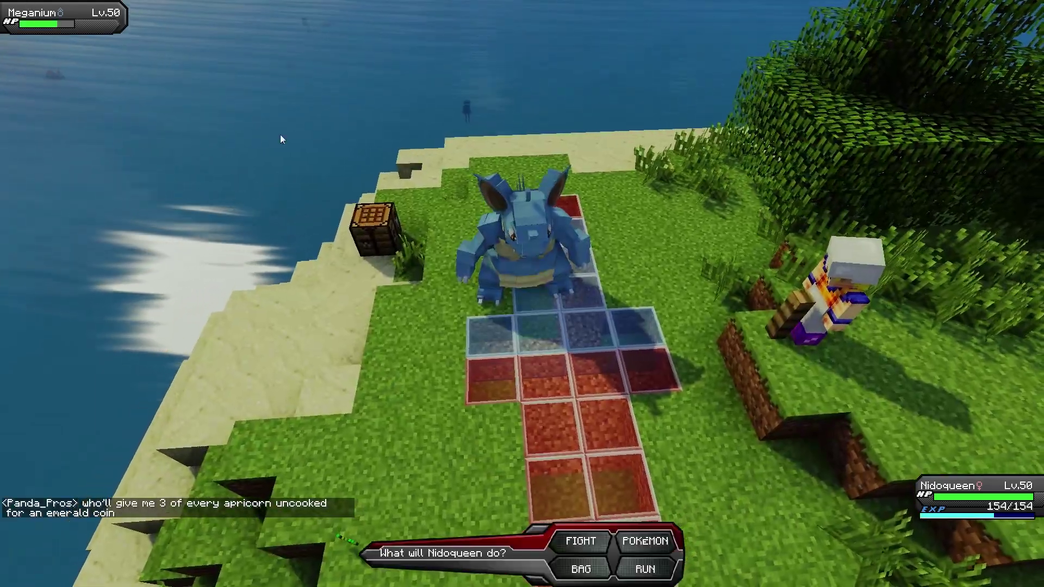
Step: Attack Meganium with Nidoqueen's Body Slam each turn until Nidoqueen faints
{"action": "left_click", "coordinate": [581, 541]}
{"action": "left_click", "coordinate": [522, 563]}
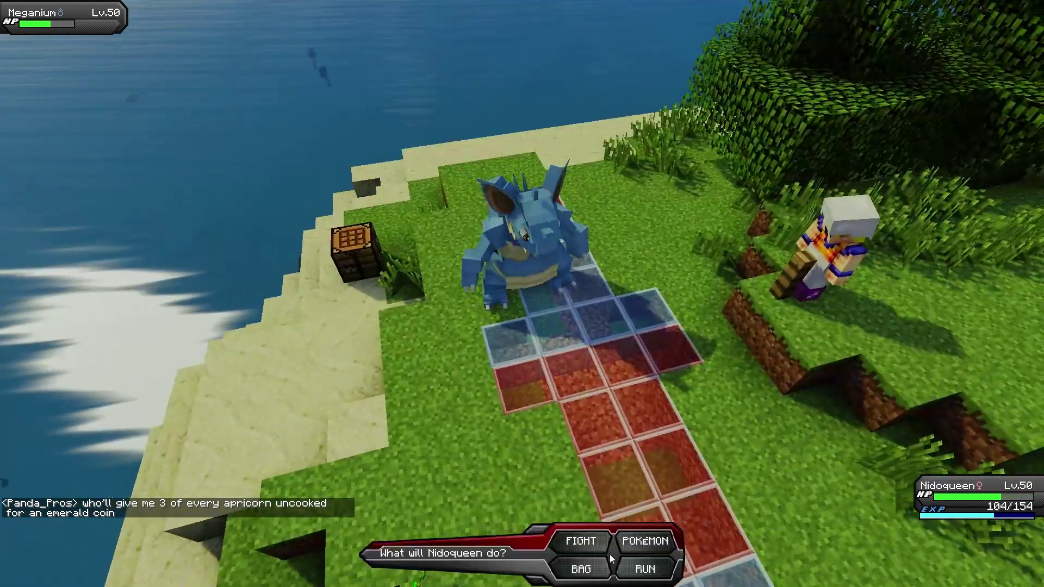
{"action": "left_click", "coordinate": [581, 541]}
{"action": "left_click", "coordinate": [522, 563]}
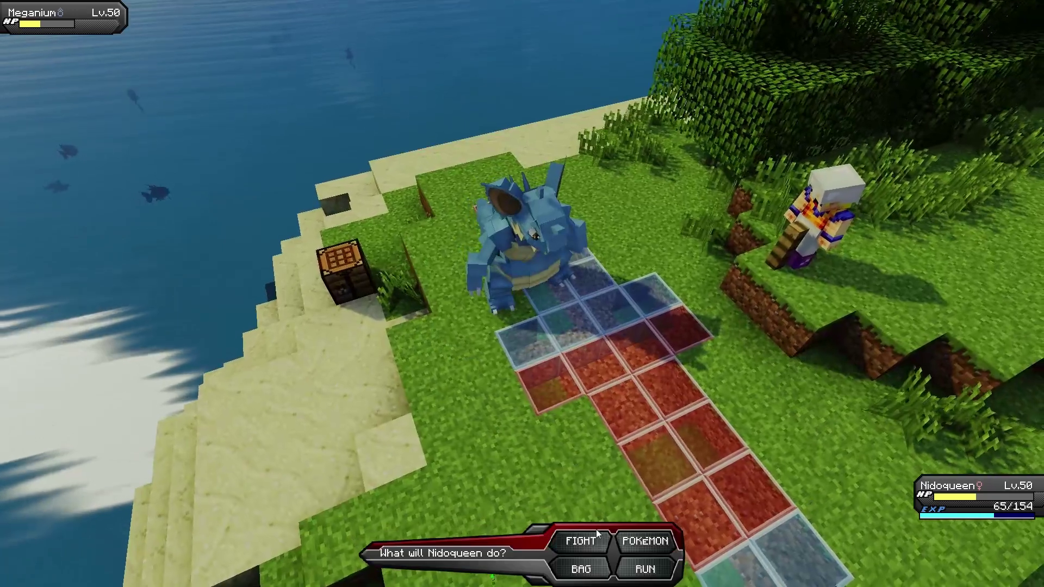
{"action": "left_click", "coordinate": [581, 540]}
{"action": "left_click", "coordinate": [427, 568]}
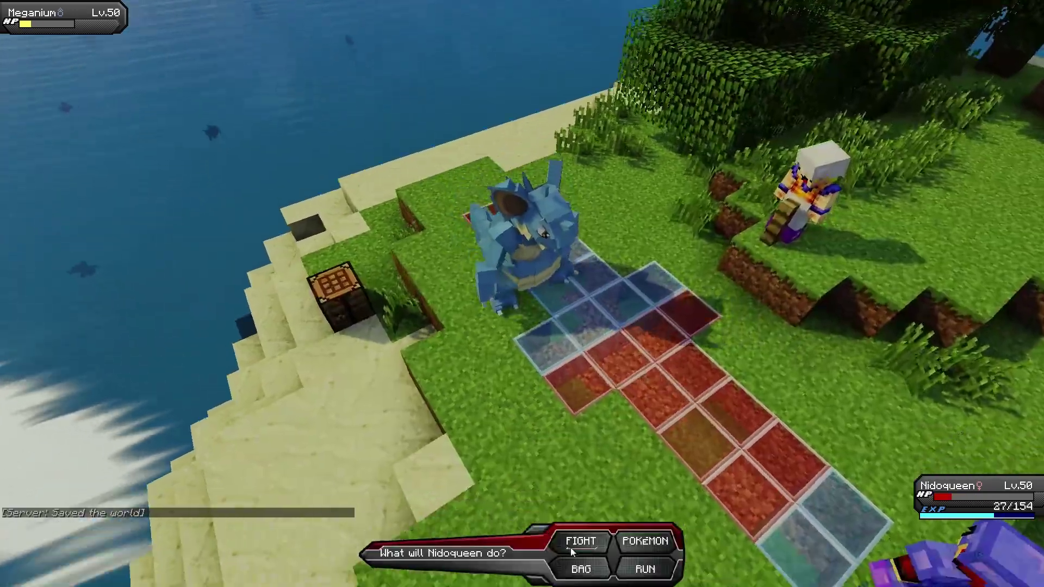
{"action": "left_click", "coordinate": [581, 541]}
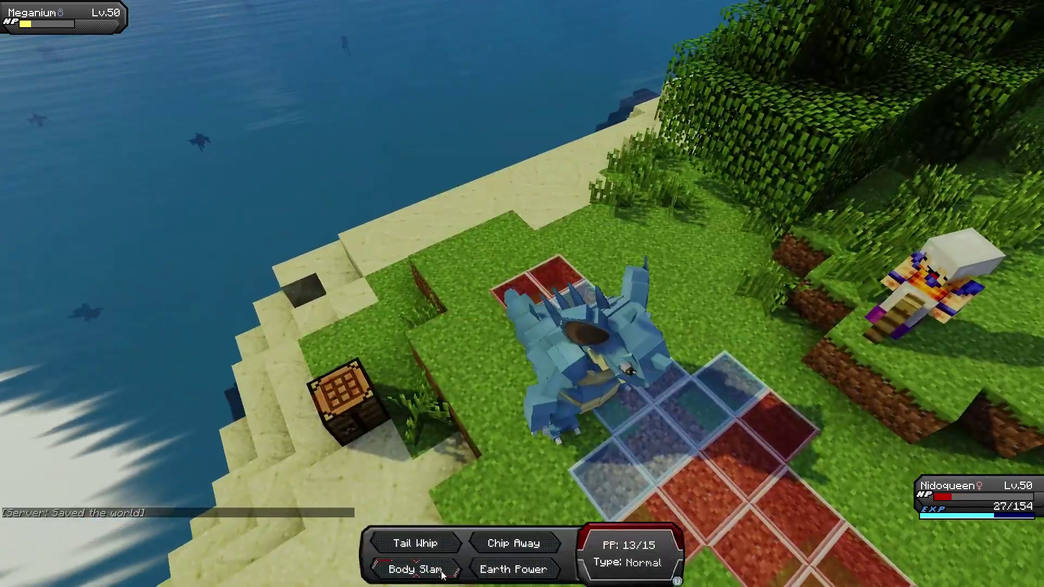
{"action": "left_click", "coordinate": [428, 569]}
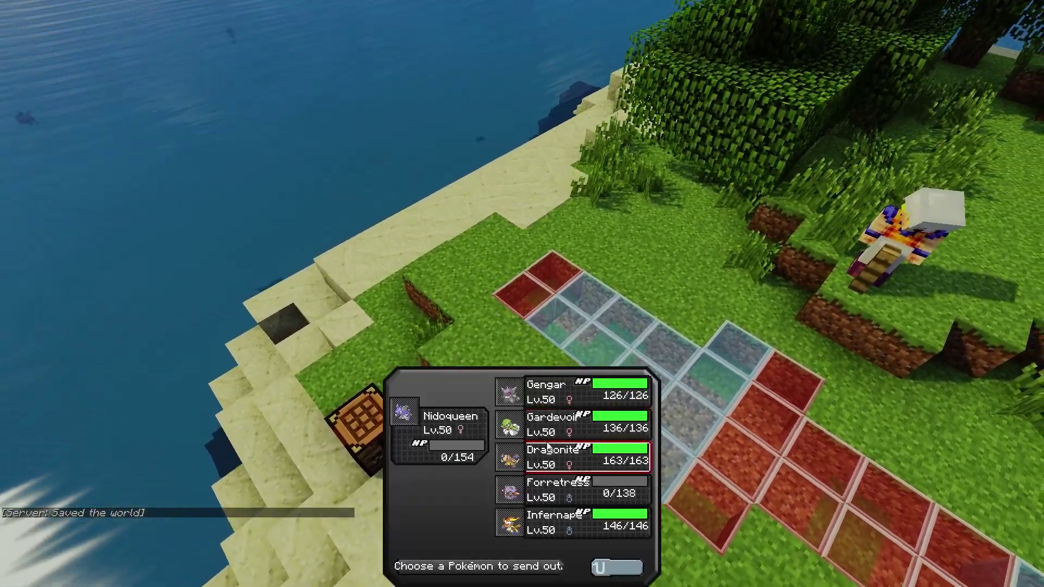
Step: Send out Dragonite to use Fly on Lapras, then switch to Infernape
{"action": "left_click", "coordinate": [562, 454]}
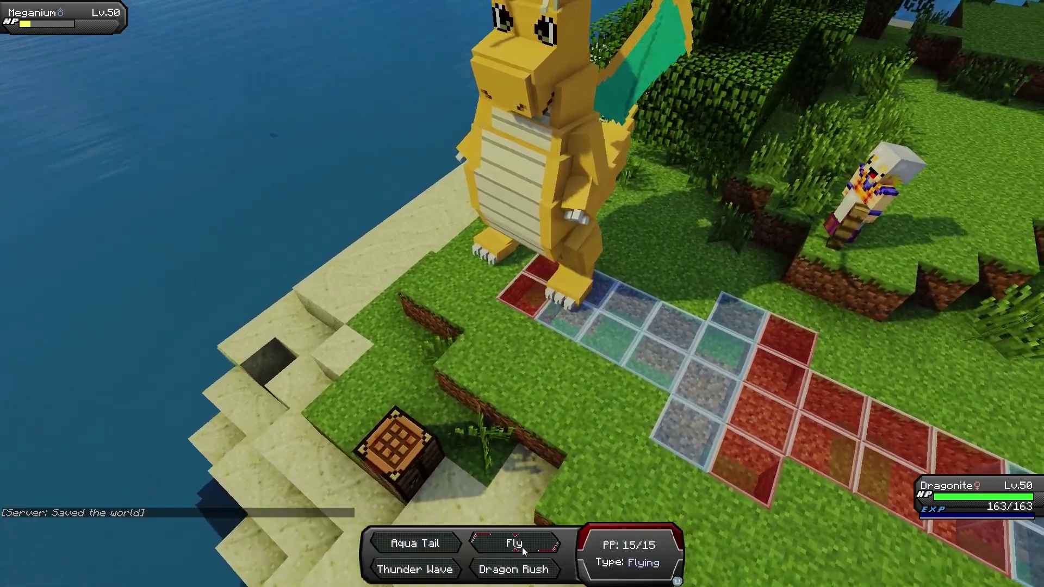
{"action": "left_click", "coordinate": [526, 556]}
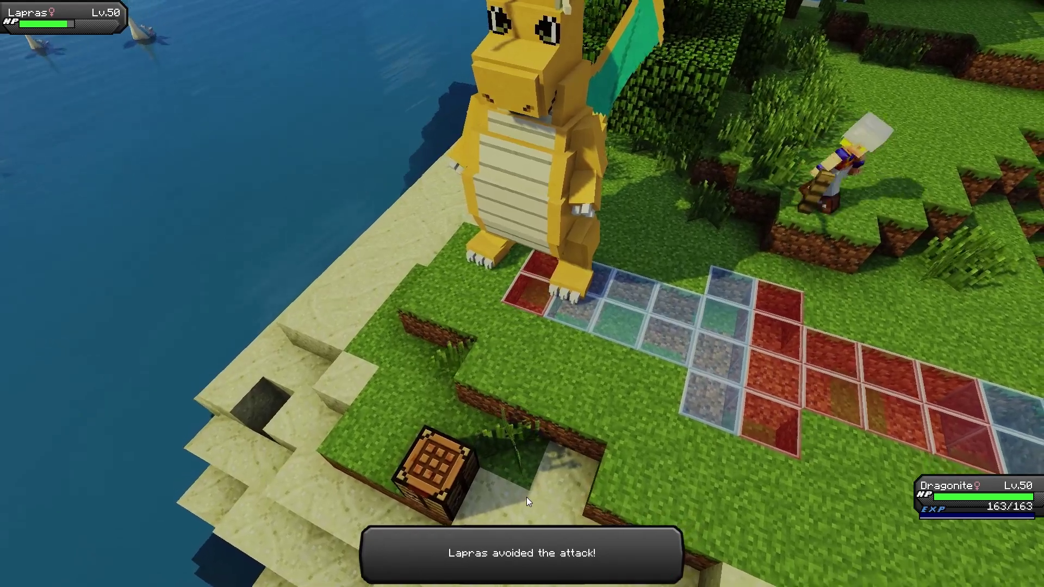
{"action": "left_click", "coordinate": [552, 543]}
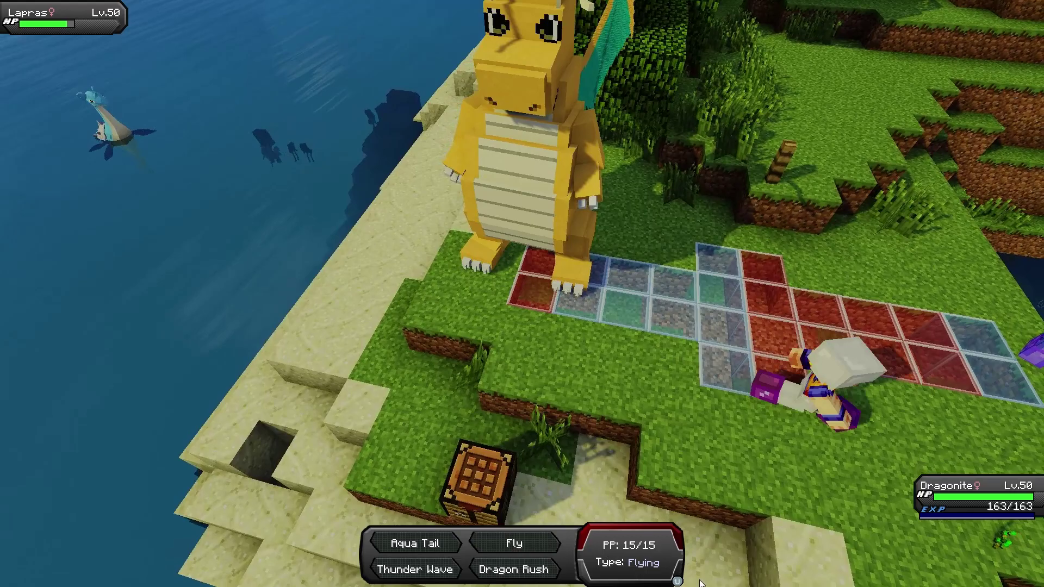
{"action": "left_click", "coordinate": [620, 572]}
{"action": "left_click", "coordinate": [652, 562]}
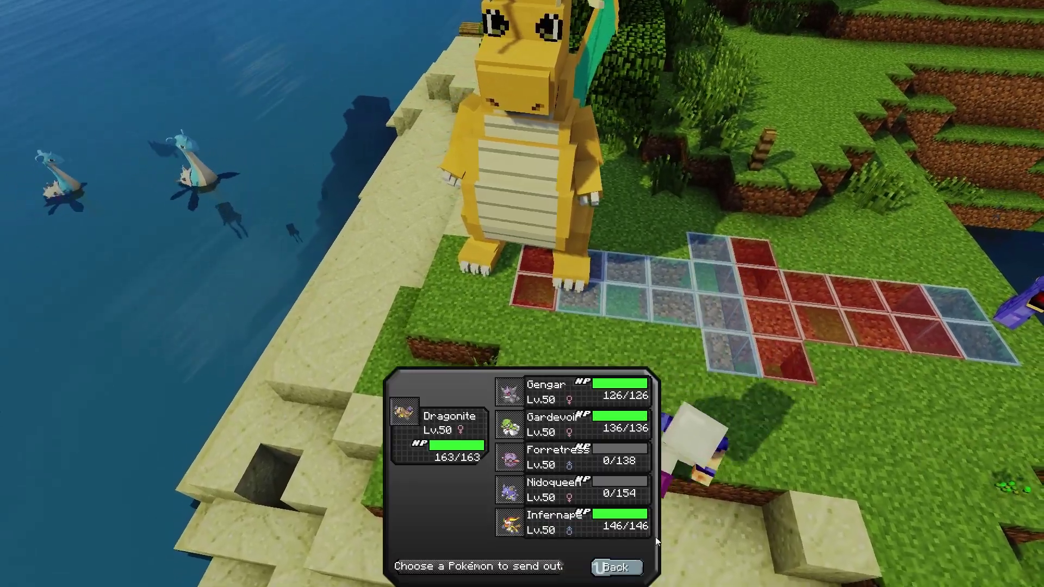
{"action": "left_click", "coordinate": [646, 528]}
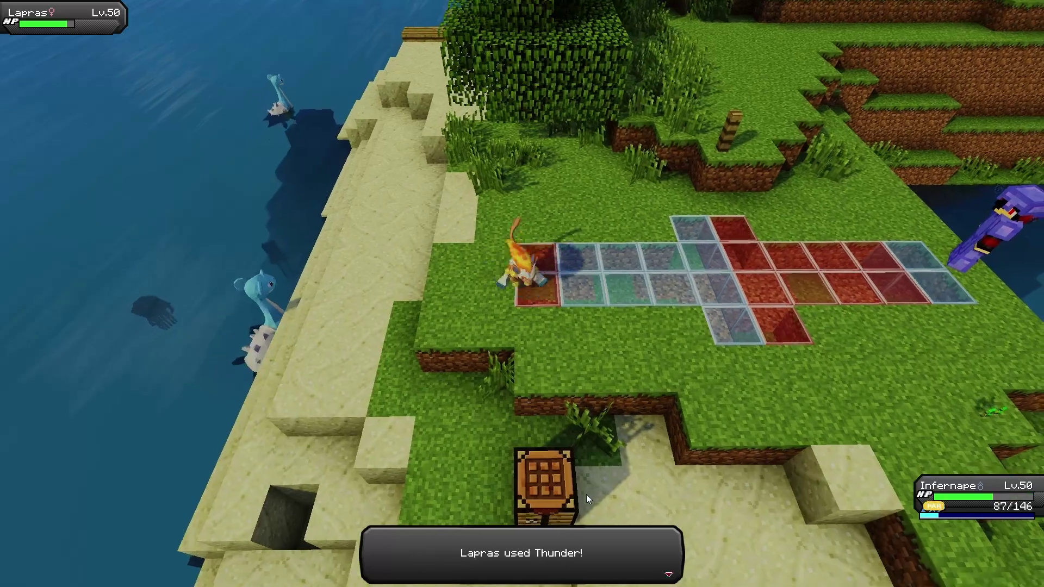
{"action": "left_click", "coordinate": [586, 494]}
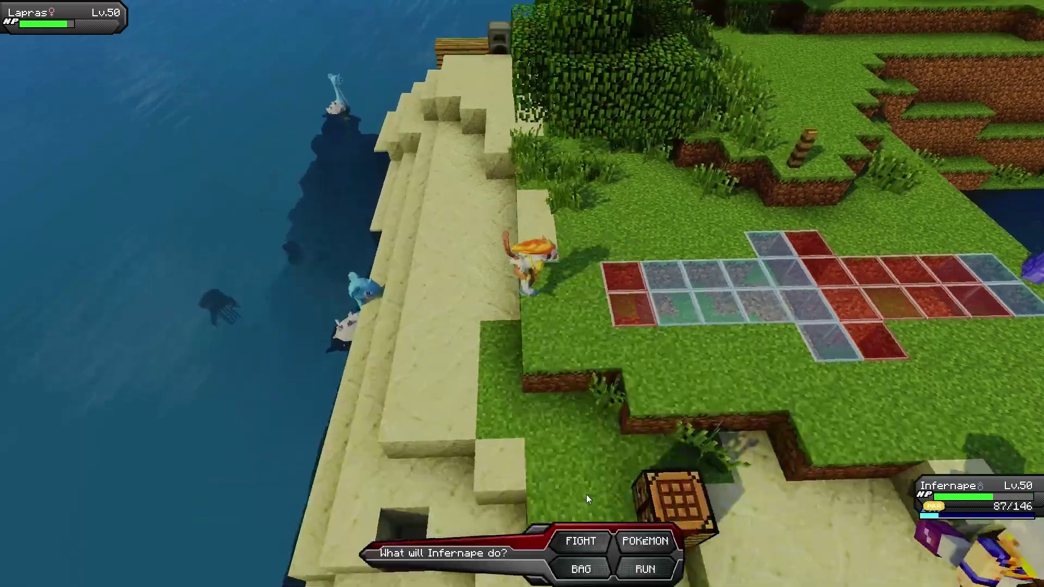
Step: Stay in with Infernape and hit Lapras with Close Combat
{"action": "left_click", "coordinate": [604, 530]}
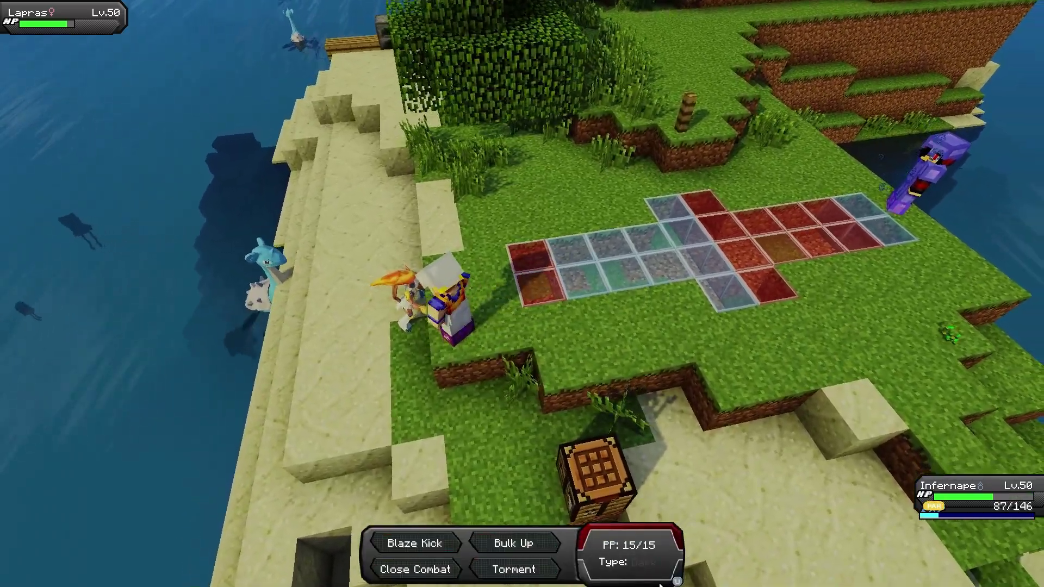
{"action": "key", "text": "Escape"}
{"action": "left_click", "coordinate": [632, 534]}
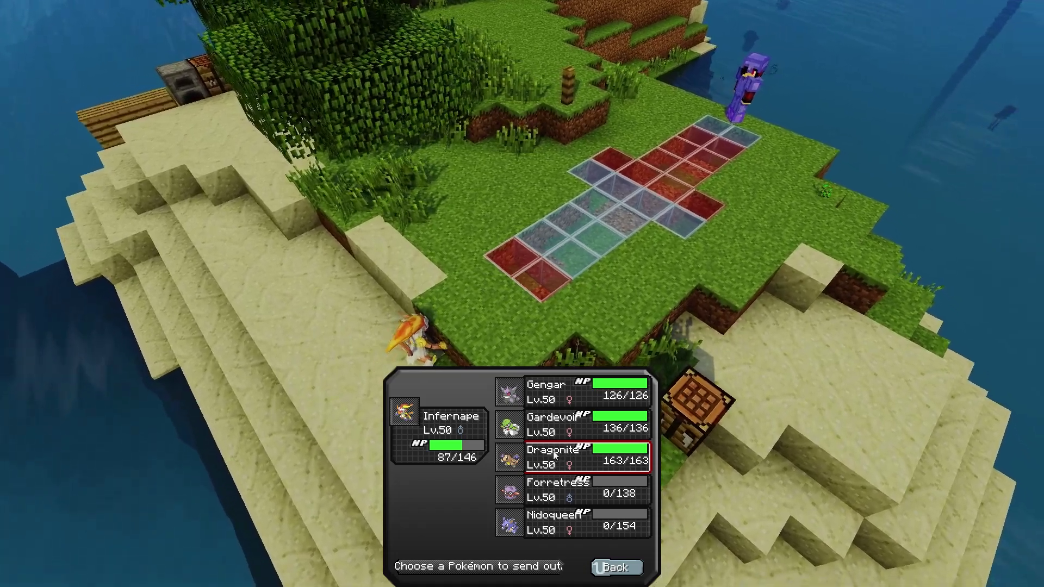
{"action": "left_click", "coordinate": [616, 567]}
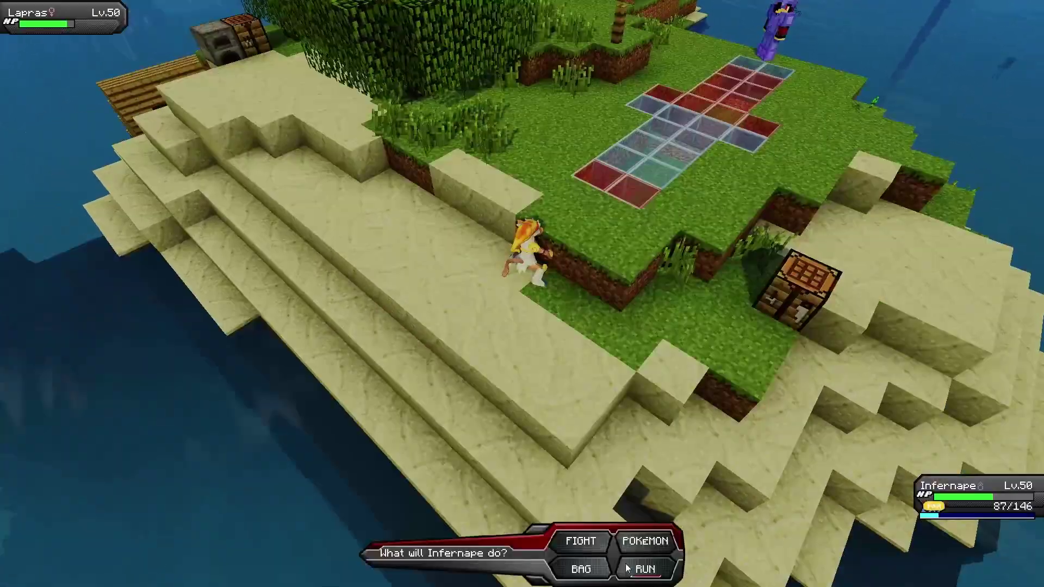
{"action": "left_click", "coordinate": [567, 539]}
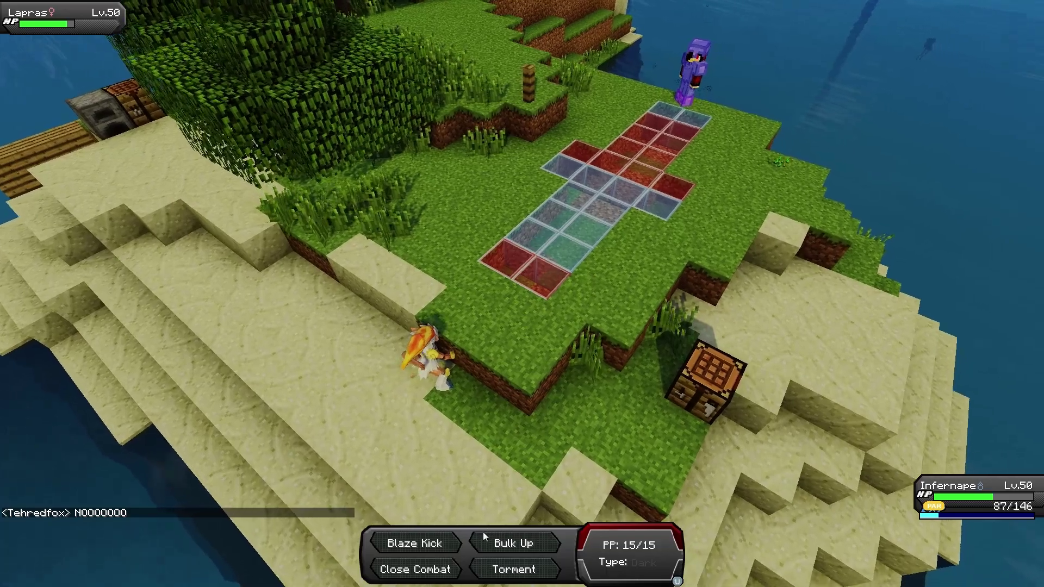
{"action": "mouse_move", "coordinate": [414, 544]}
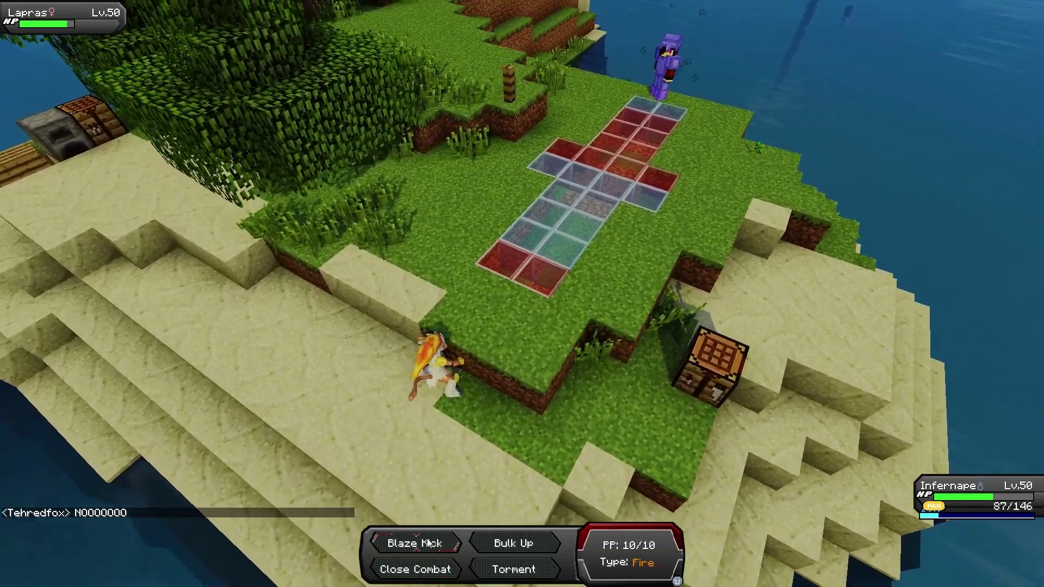
{"action": "left_click", "coordinate": [420, 569]}
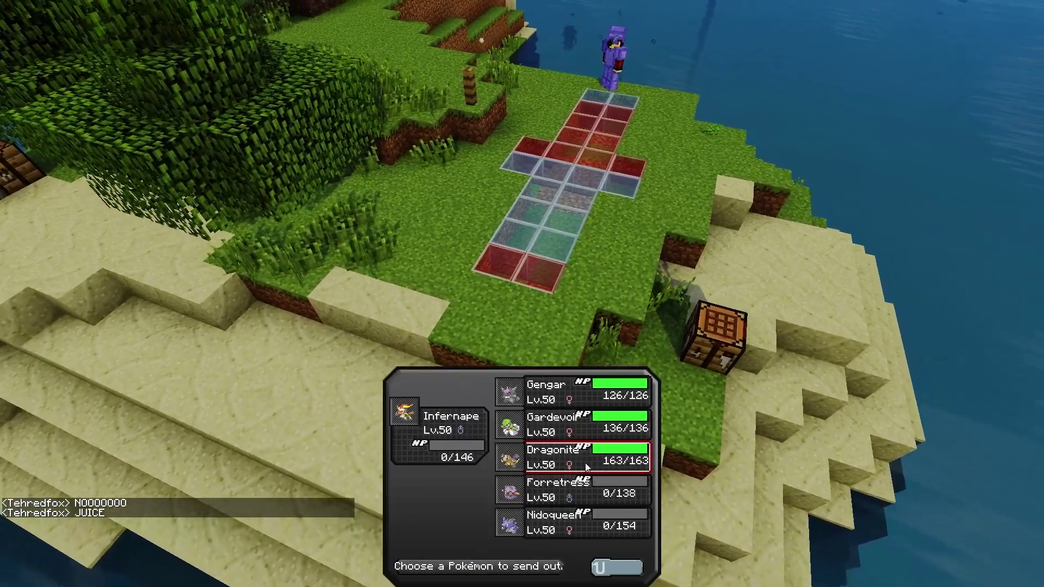
Step: Send out Gengar, hit Lapras with Shadow Ball, and post 'gg' in chat
{"action": "left_click", "coordinate": [587, 391]}
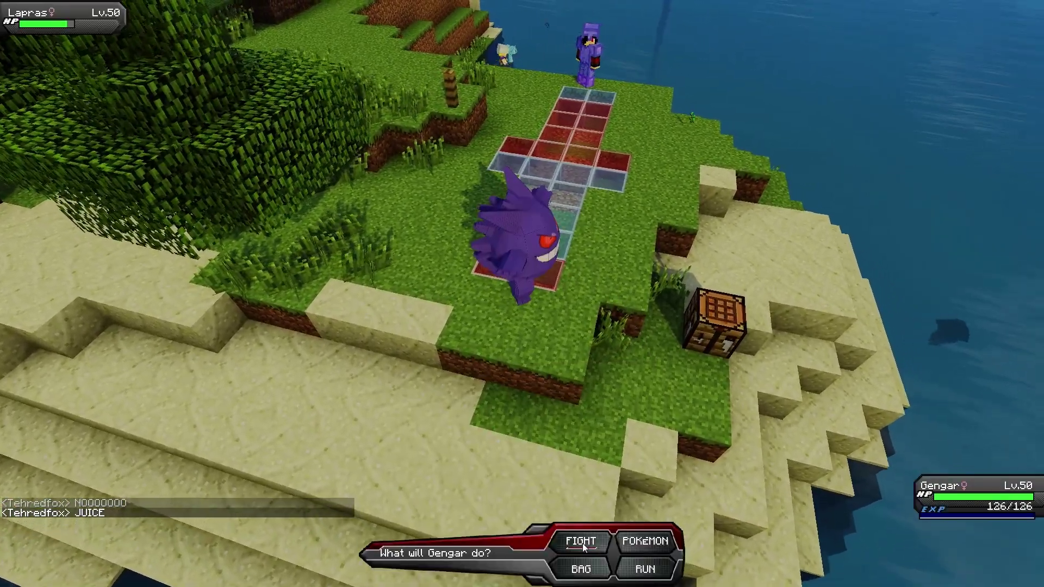
{"action": "left_click", "coordinate": [582, 542]}
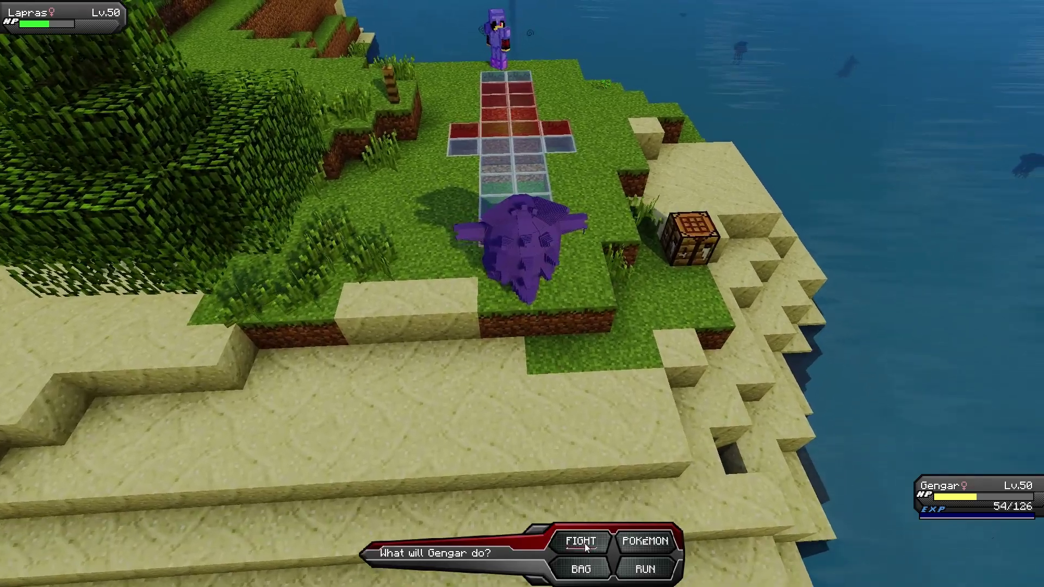
{"action": "left_click", "coordinate": [584, 543]}
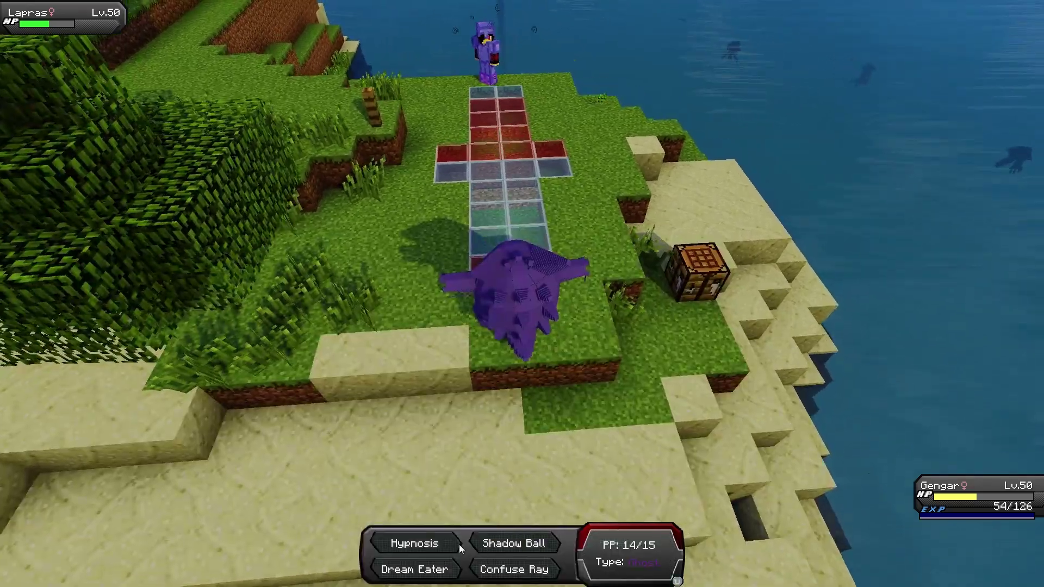
{"action": "left_click", "coordinate": [456, 544]}
{"action": "type", "text": "tgg"}
{"action": "key", "text": "Return"}
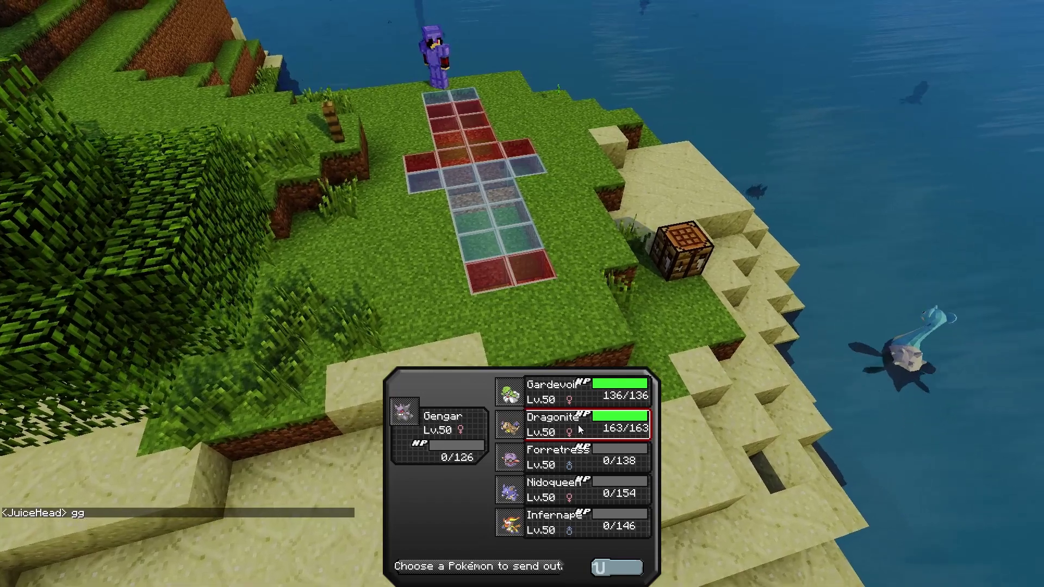
Step: Send out Gardevoir and use Calm Mind, then Psychic on Lapras until Poopitar appears
{"action": "left_click", "coordinate": [577, 394]}
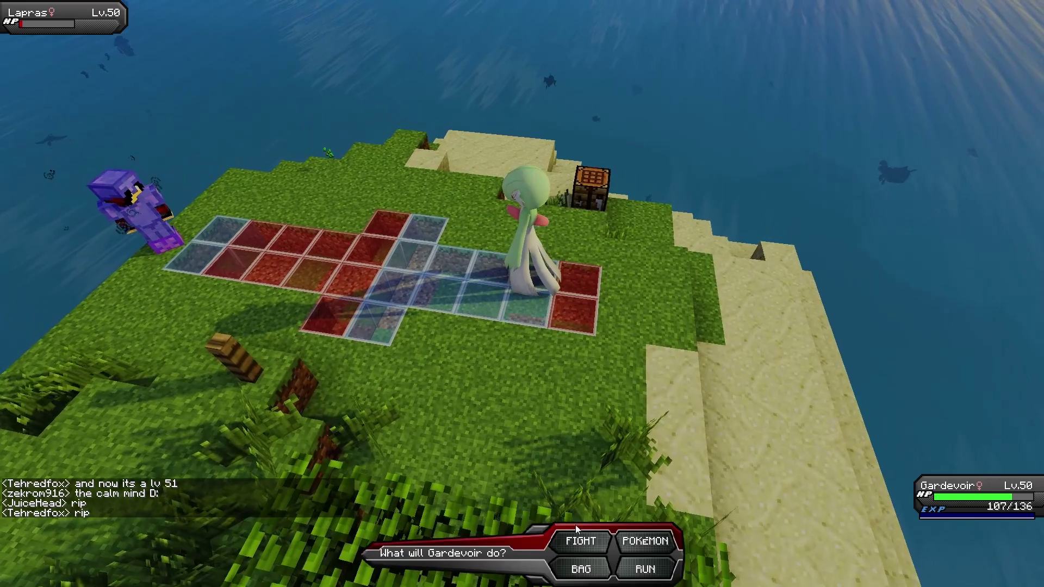
{"action": "left_click", "coordinate": [580, 540]}
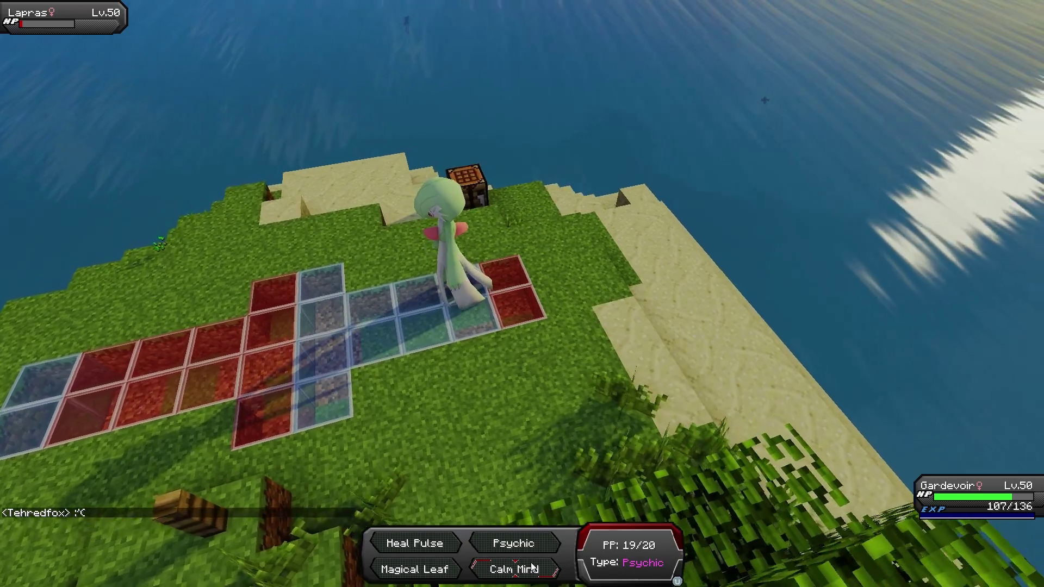
{"action": "left_click", "coordinate": [514, 568]}
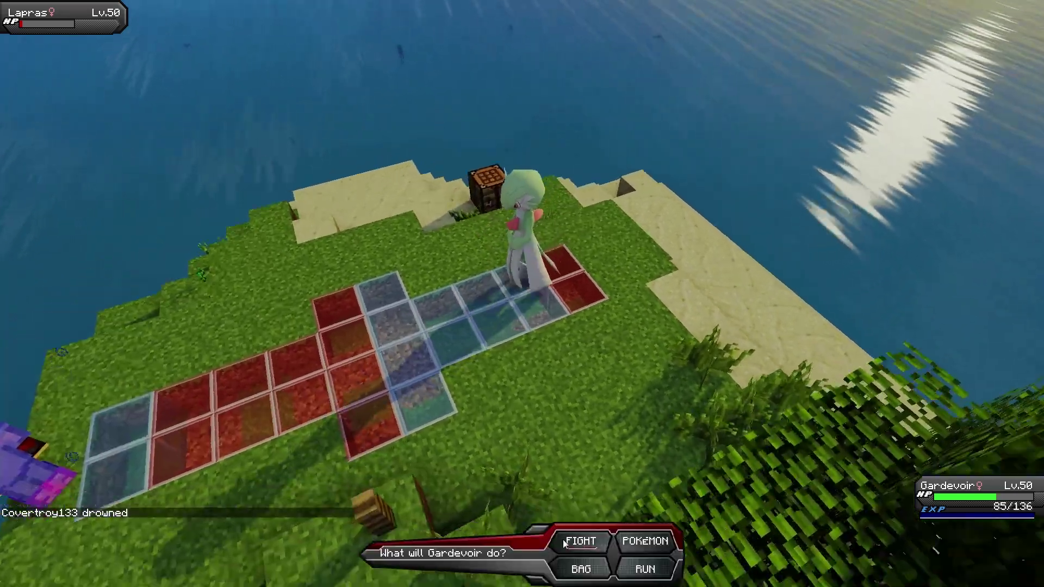
{"action": "left_click", "coordinate": [599, 476]}
{"action": "left_click", "coordinate": [514, 568]}
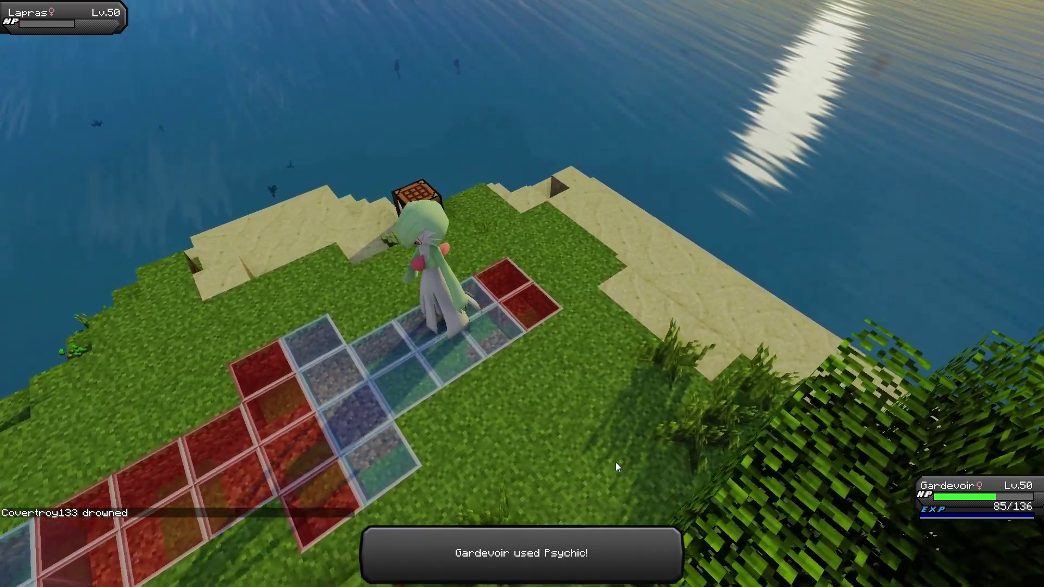
{"action": "left_click", "coordinate": [616, 462]}
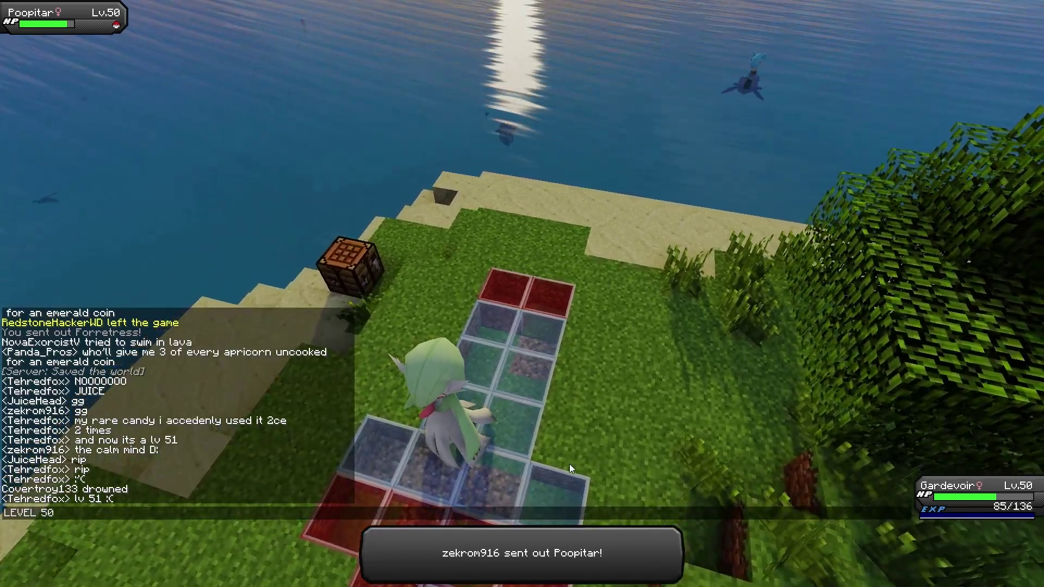
{"action": "type", "text": "LEVEL 50 TOURNEY SPAW"}
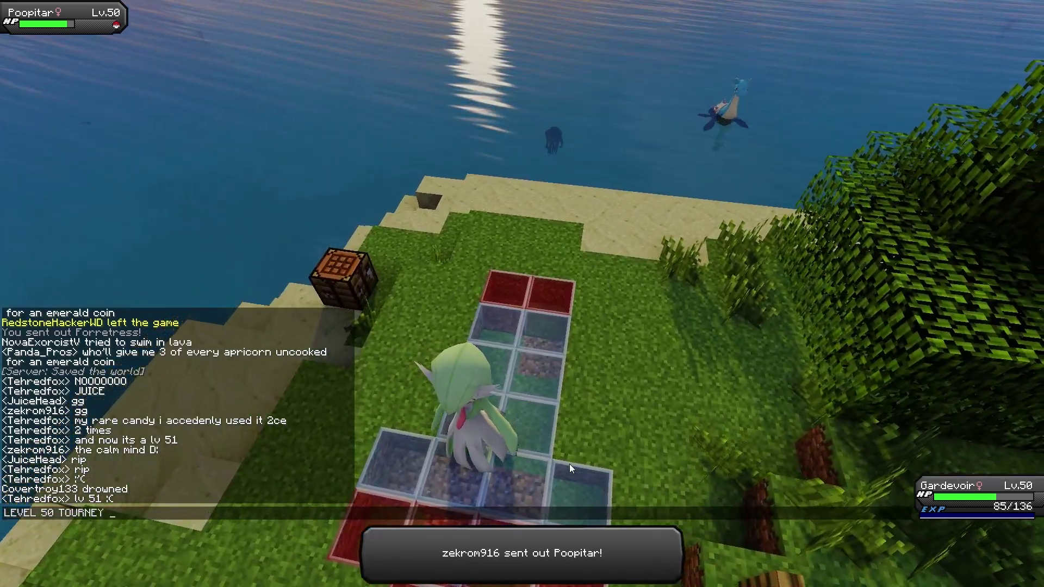
{"action": "type", "text": "N"}
Step: Post 'LEVEL 50 TOURNEY SPAWN' in chat and hit Poopitar with Gardevoir's Psychic
{"action": "key", "text": "Return"}
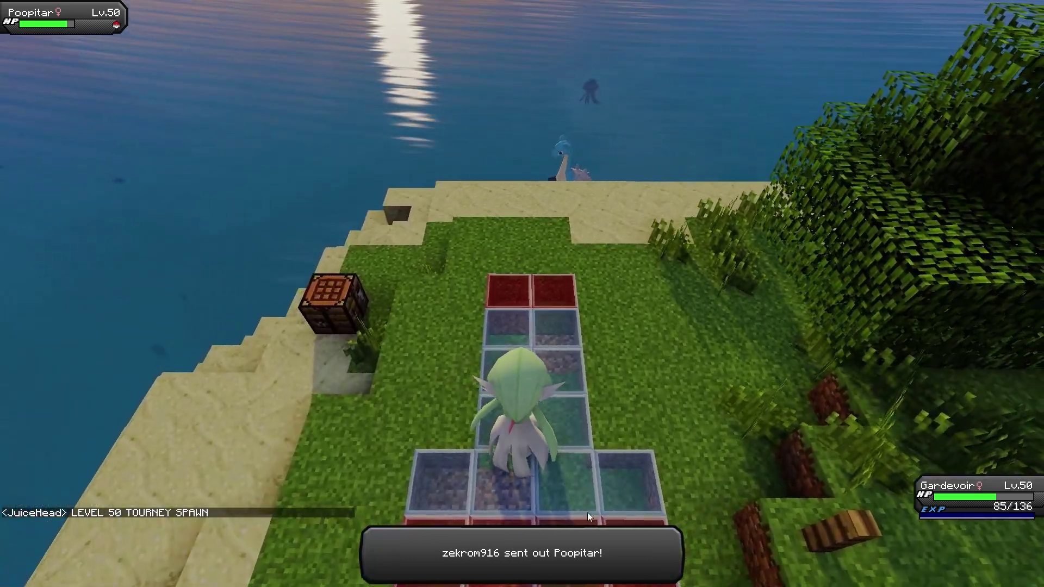
{"action": "left_click", "coordinate": [580, 541]}
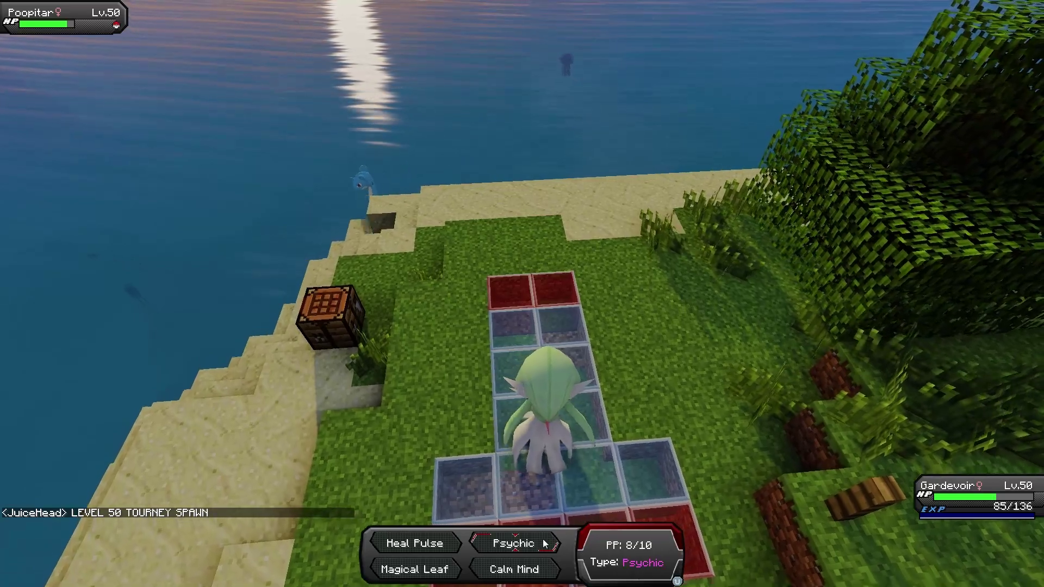
{"action": "left_click", "coordinate": [544, 544]}
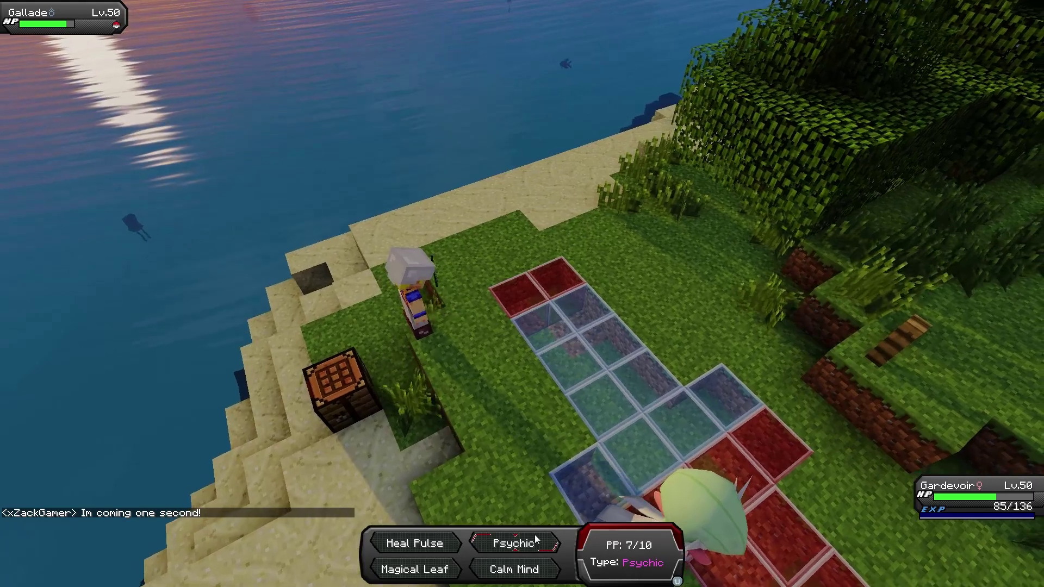
Step: Keep using Gardevoir's Psychic on Gallade until Gardevoir faints
{"action": "left_click", "coordinate": [514, 543]}
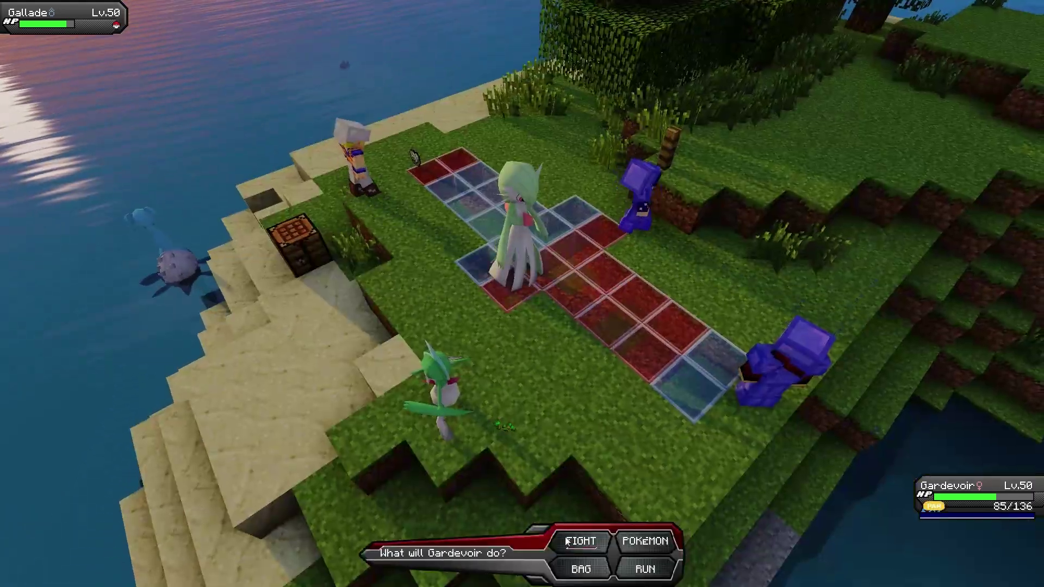
{"action": "left_click", "coordinate": [445, 477]}
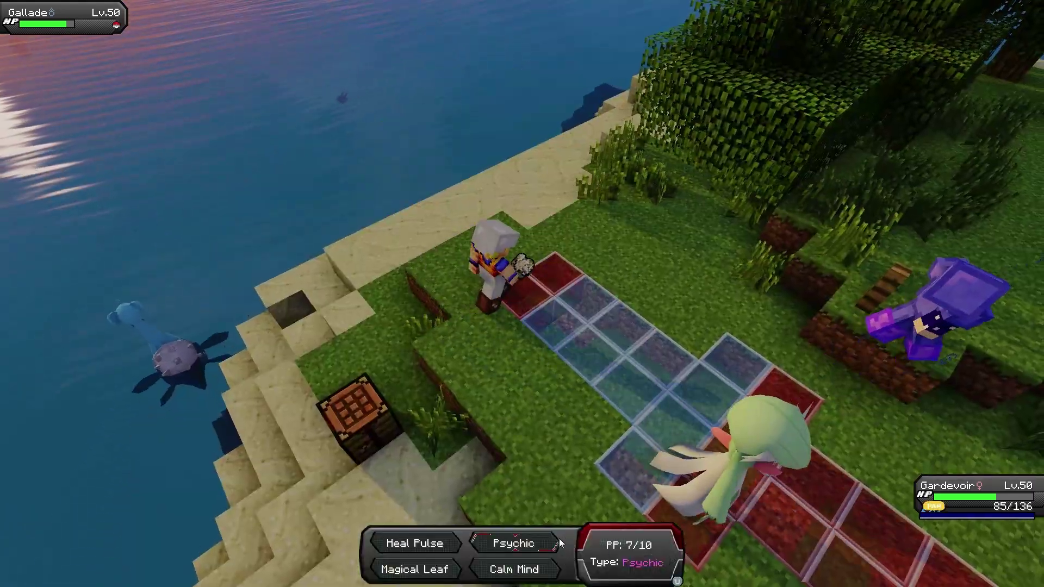
{"action": "left_click", "coordinate": [558, 538]}
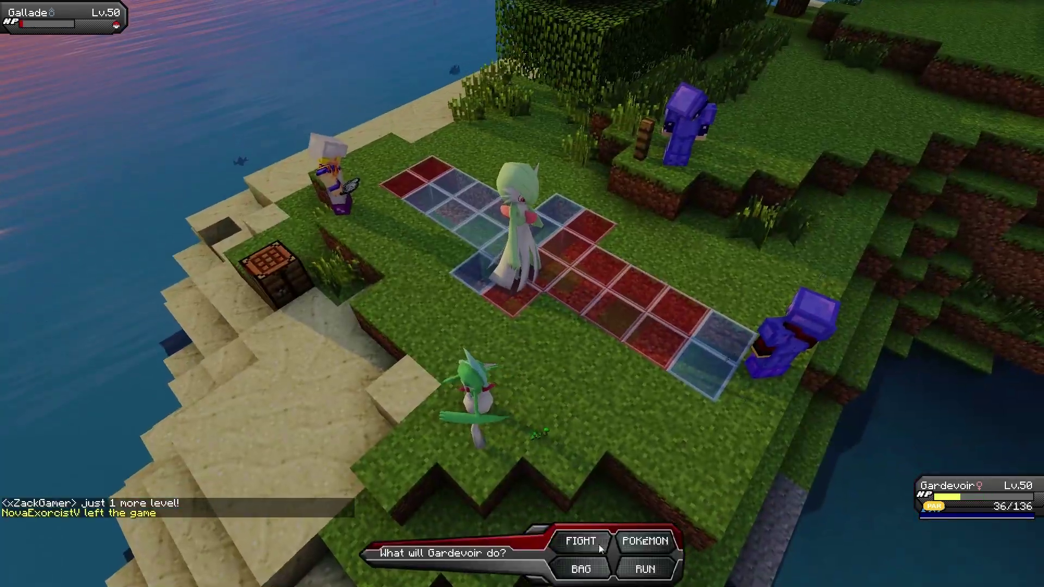
{"action": "left_click", "coordinate": [599, 544]}
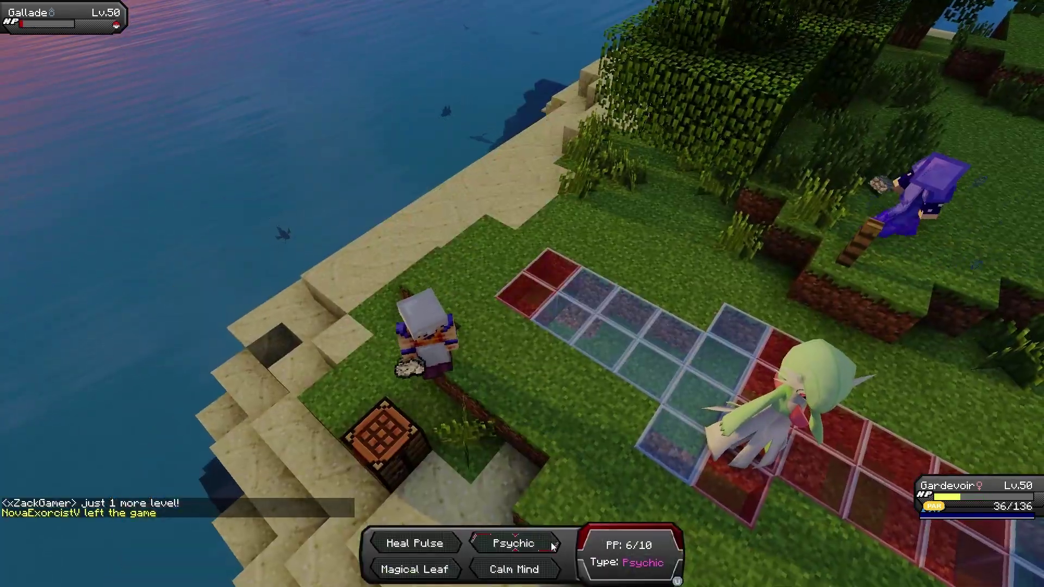
{"action": "left_click", "coordinate": [586, 522]}
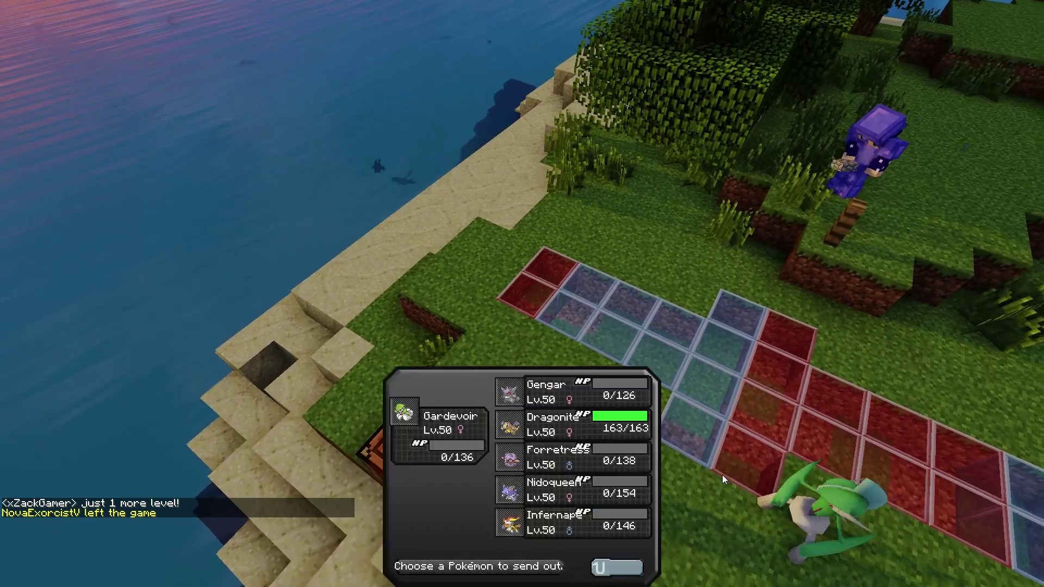
Step: Send out Dragonite, attack Gallade for two turns, then use Fly on Salamence
{"action": "left_click", "coordinate": [598, 421]}
{"action": "left_click", "coordinate": [575, 545]}
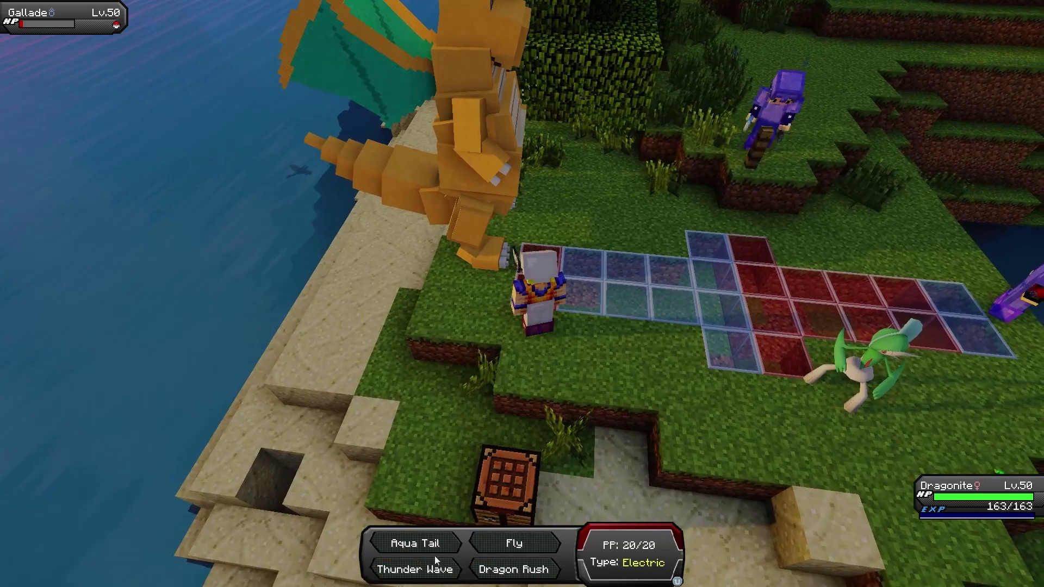
{"action": "left_click", "coordinate": [431, 551]}
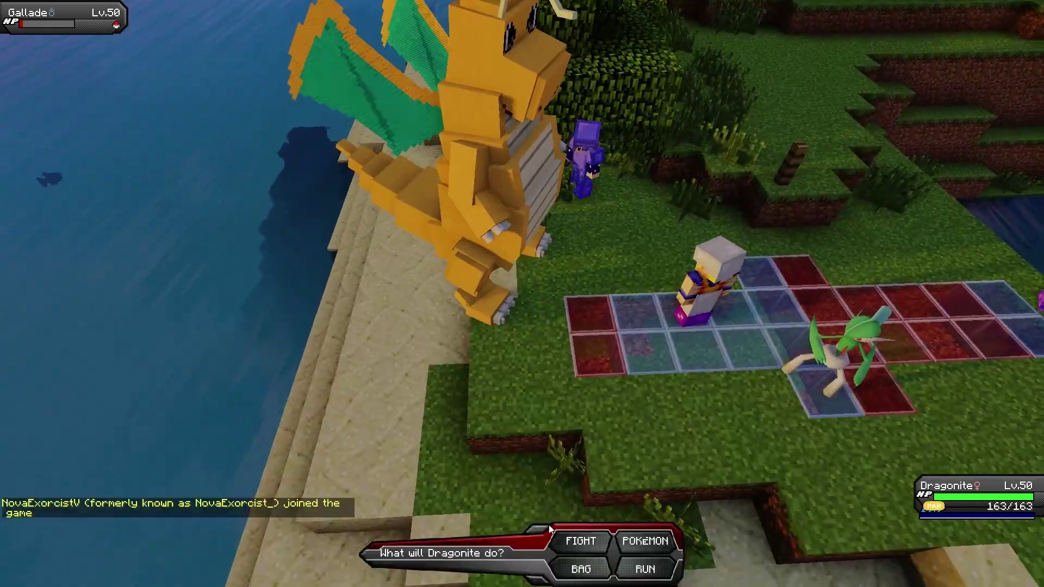
{"action": "left_click", "coordinate": [571, 541]}
{"action": "left_click", "coordinate": [445, 545]}
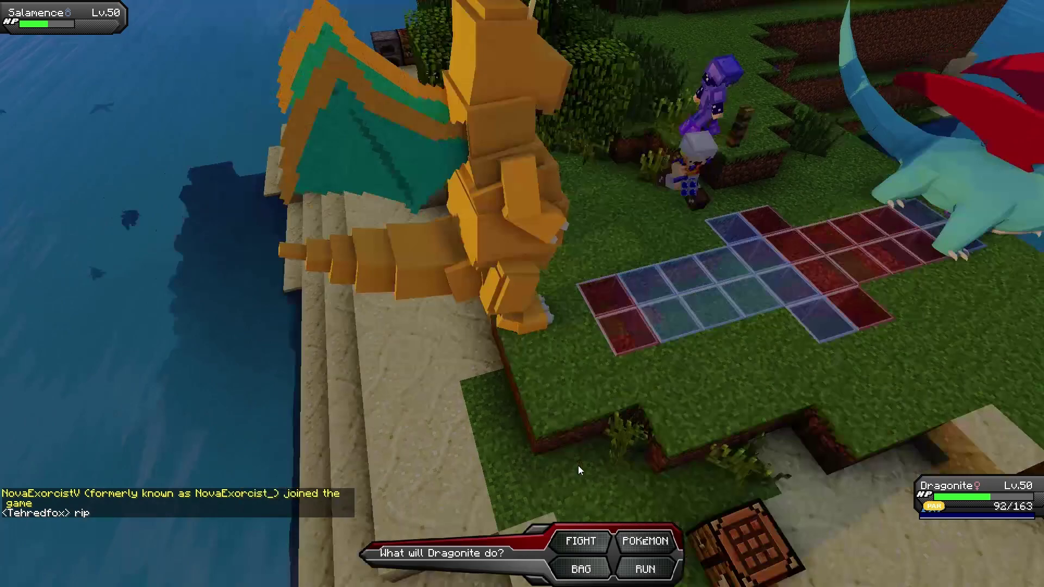
{"action": "left_click", "coordinate": [580, 540]}
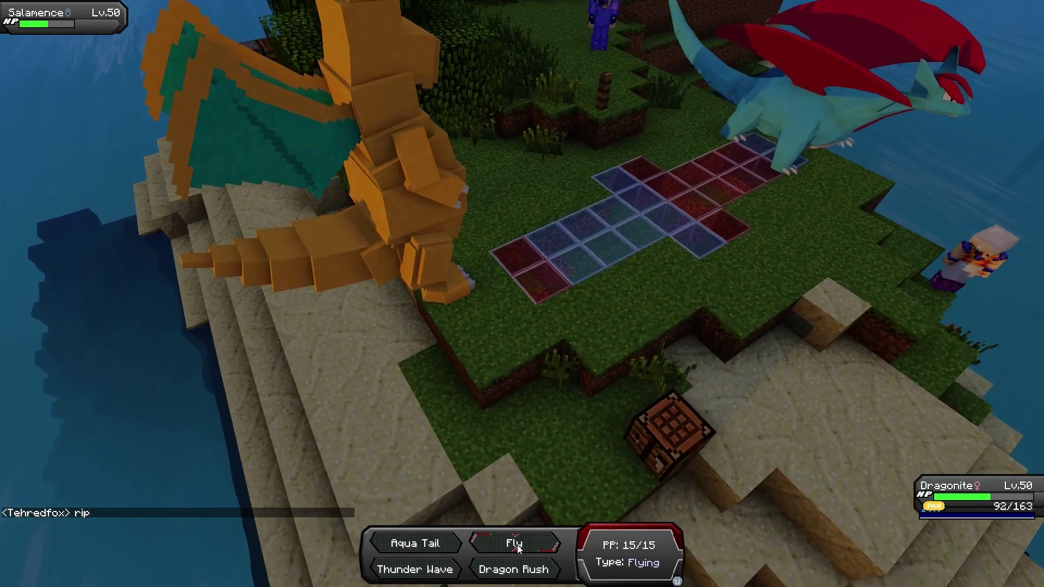
{"action": "left_click", "coordinate": [512, 568]}
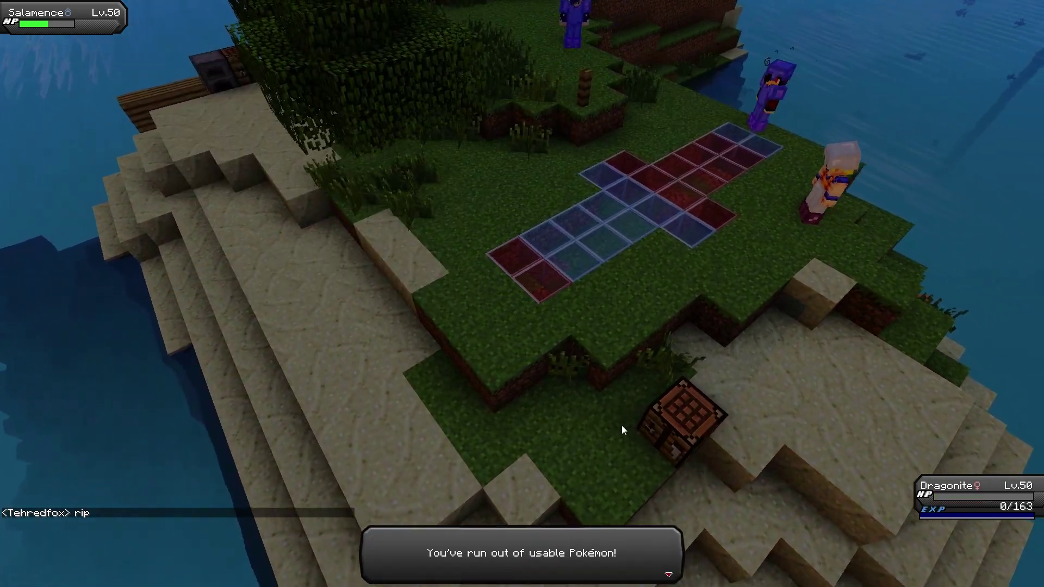
{"action": "type", "text": "GG"}
Step: Post GG in chat and rerun the /pokeheal command from history to heal the party
{"action": "key", "text": "Return"}
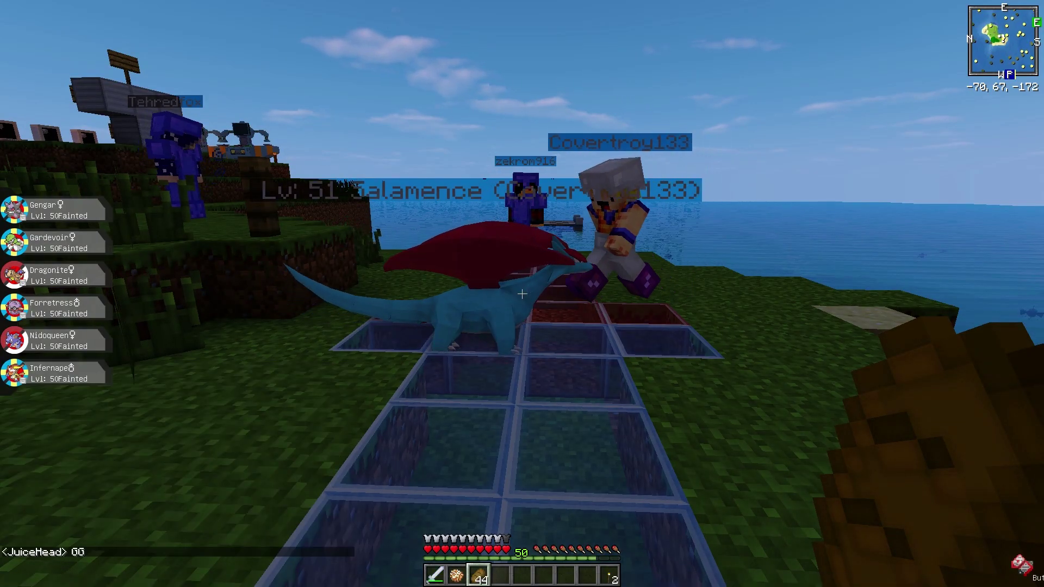
{"action": "key", "text": "slash"}
{"action": "type", "text": "rip"}
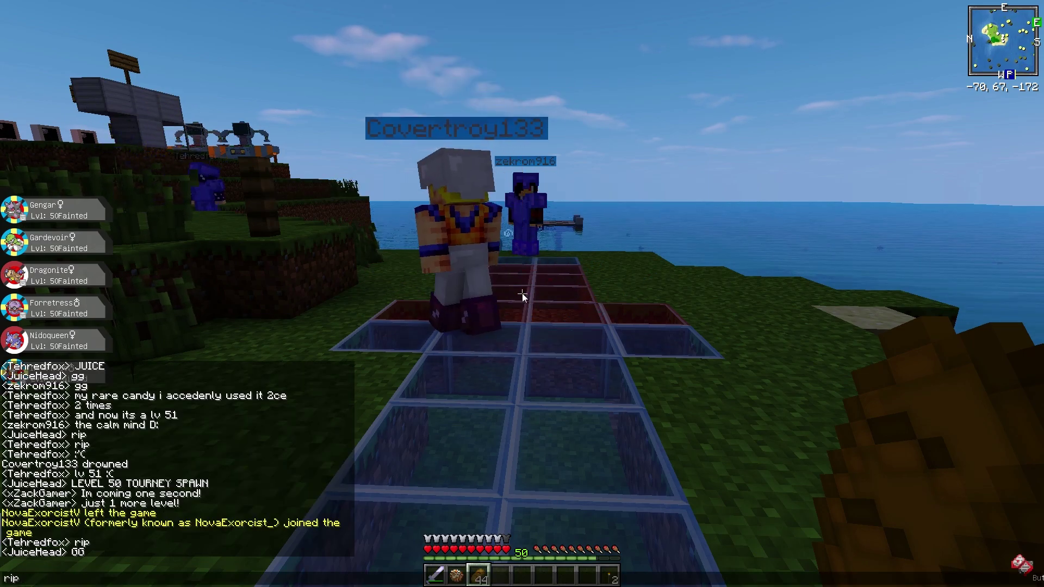
{"action": "type", "text": "/gamemode 0"}
{"action": "key", "text": "Up"}
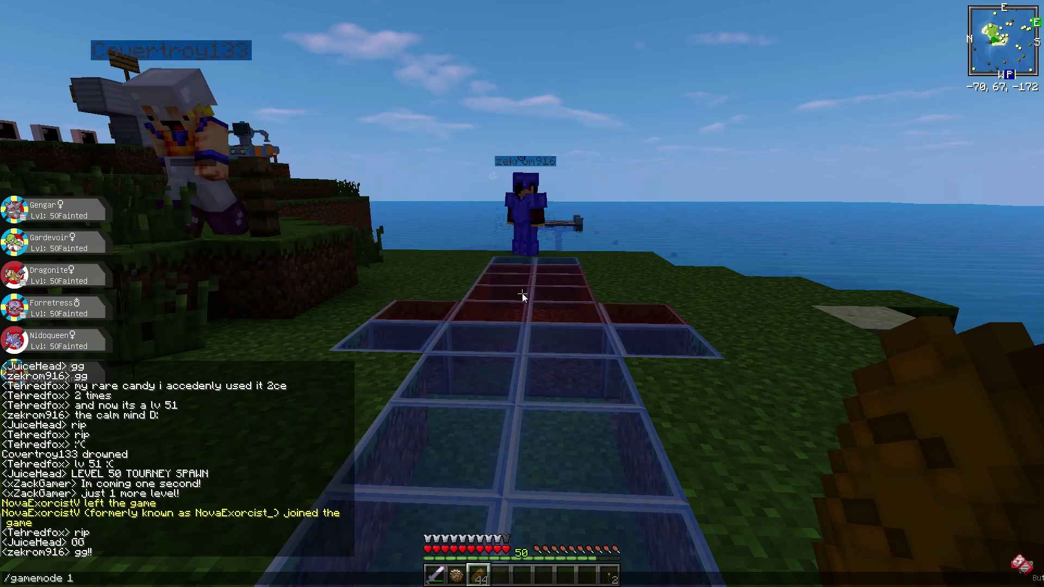
{"action": "key", "text": "Up"}
{"action": "key", "text": "Down"}
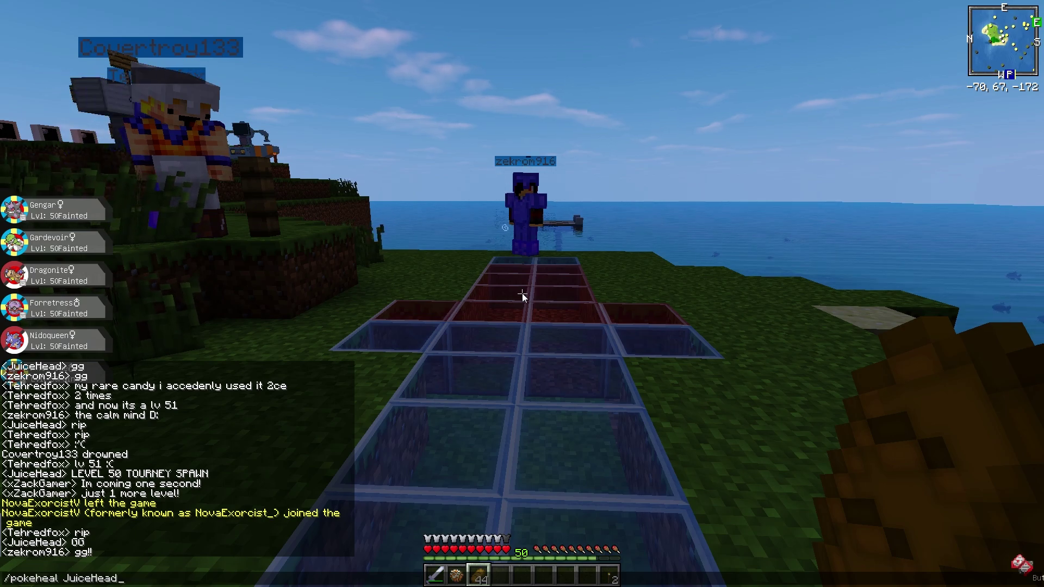
{"action": "key", "text": "Return"}
{"action": "type", "text": "next "}
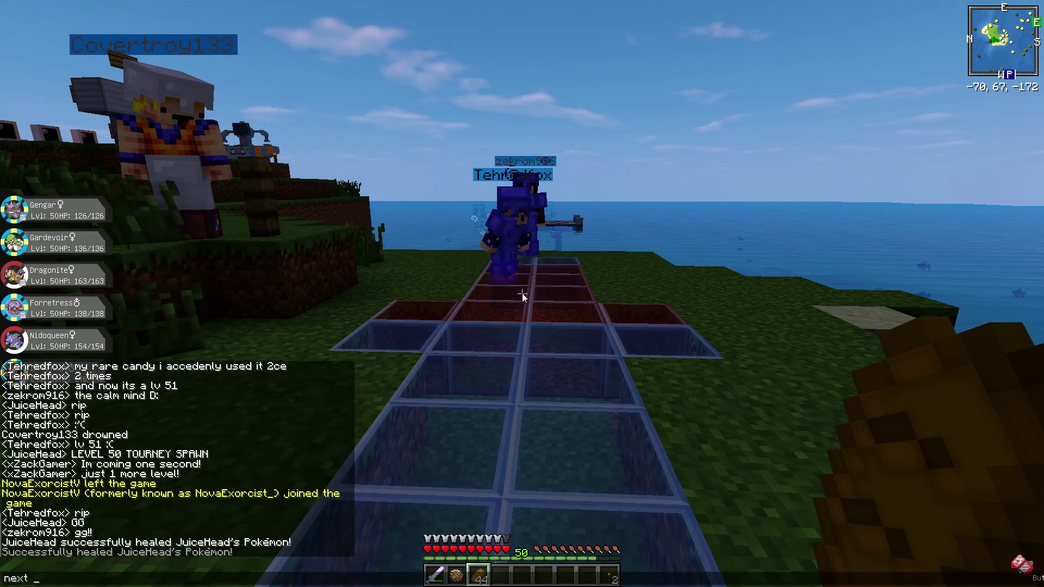
{"action": "type", "text": "challenger"}
Step: Post 'next challenger' and 'ogogogo' in chat while recalling and resending Forretress
{"action": "key", "text": "Return"}
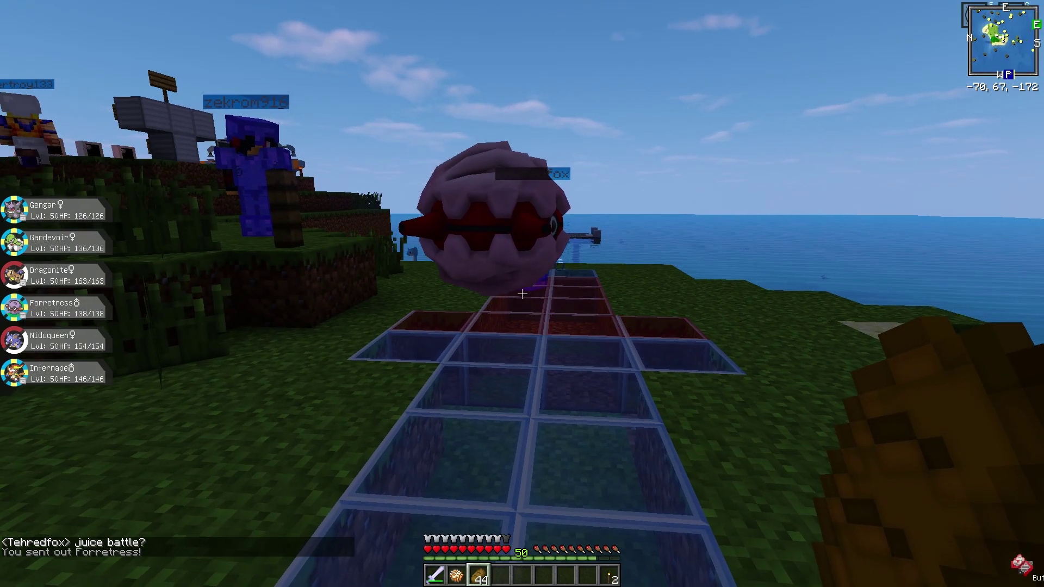
{"action": "key", "text": "r"}
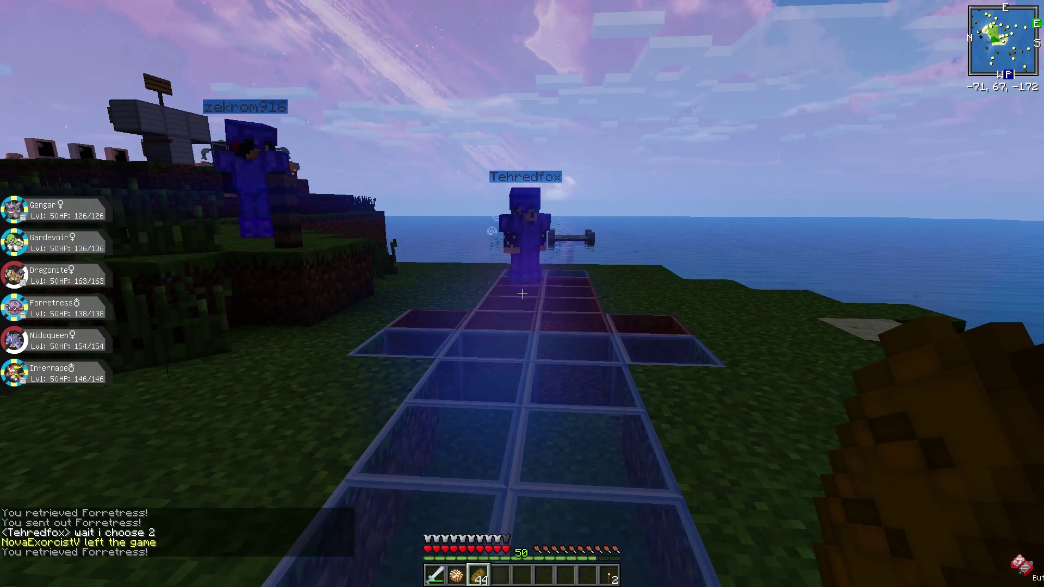
{"action": "key", "text": "r"}
{"action": "key", "text": "r"}
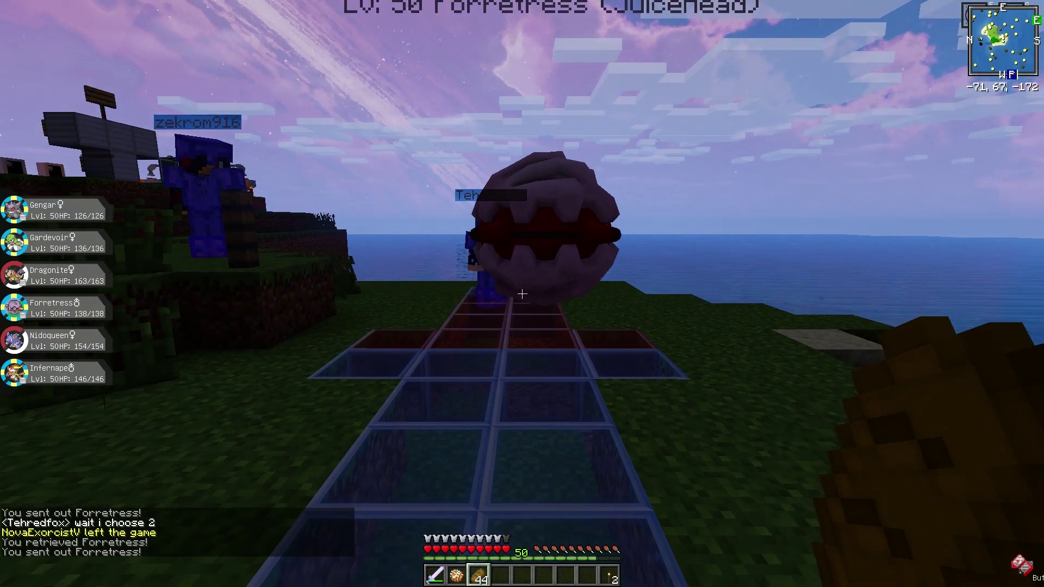
{"action": "type", "text": "t"}
{"action": "type", "text": "ogog"}
{"action": "key", "text": "Return"}
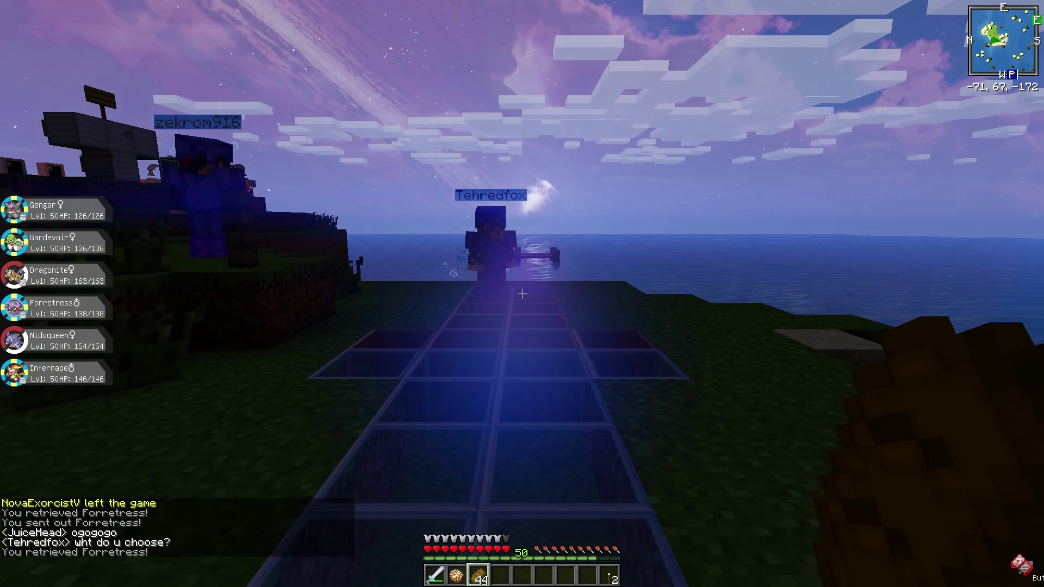
{"action": "key", "text": "t"}
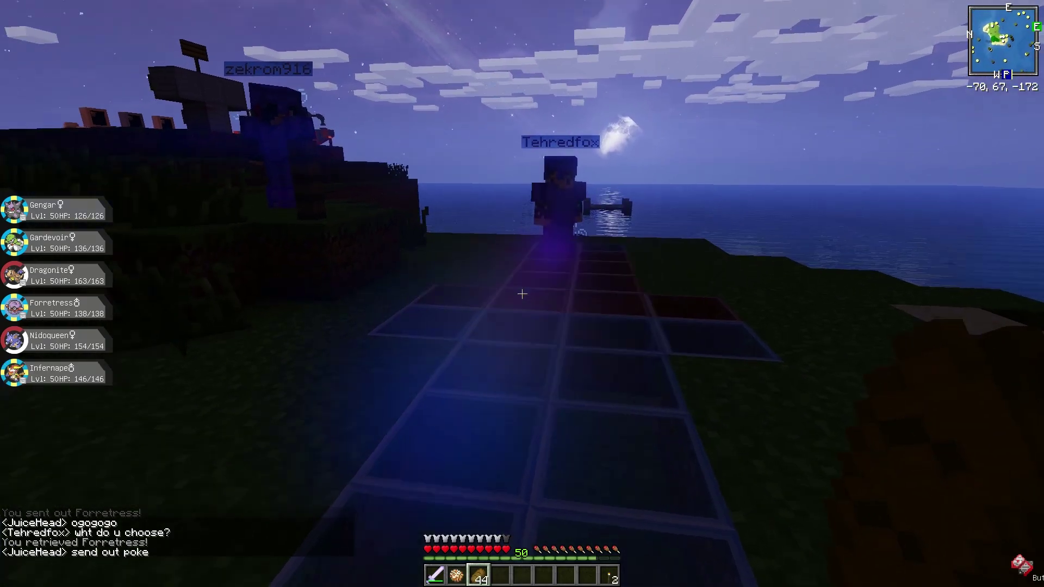
Step: Send out Forretress, accept the battle challenge, use Spikes, and reply 'it ok' in chat
{"action": "right_click", "coordinate": [521, 294]}
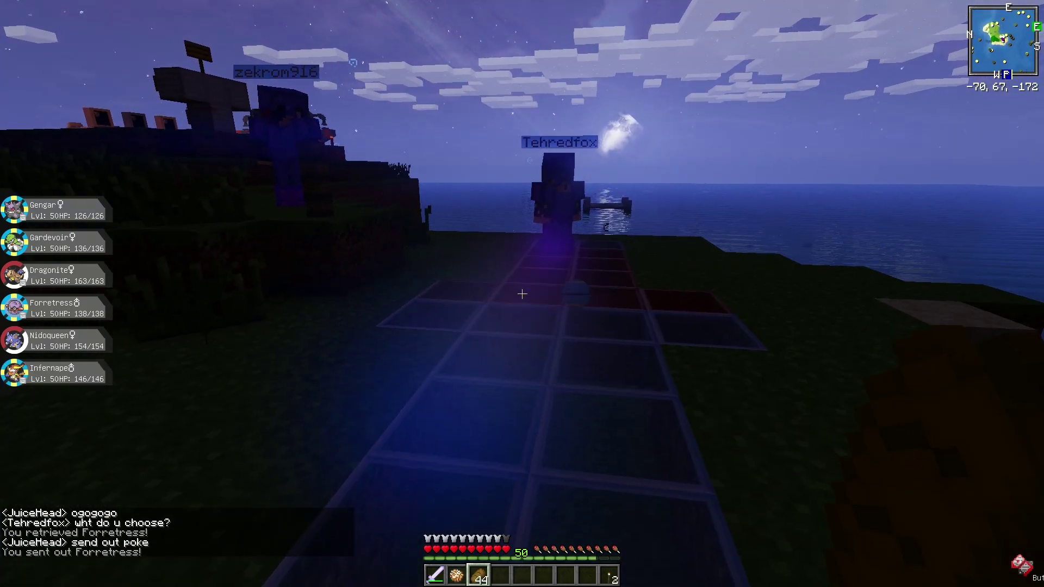
{"action": "scroll", "coordinate": [522, 293], "scroll_direction": "up", "scroll_amount": 3}
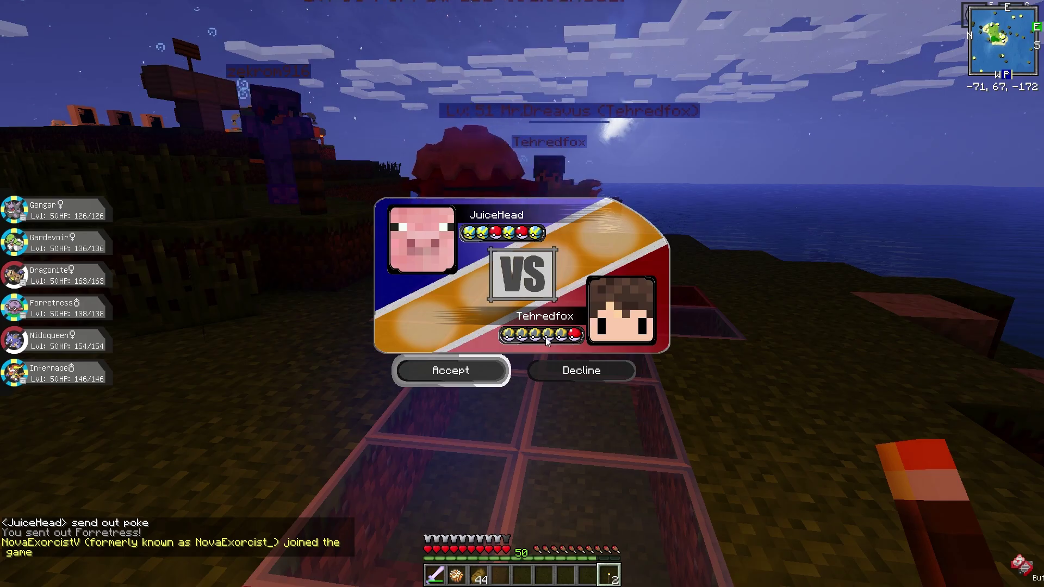
{"action": "left_click", "coordinate": [450, 370]}
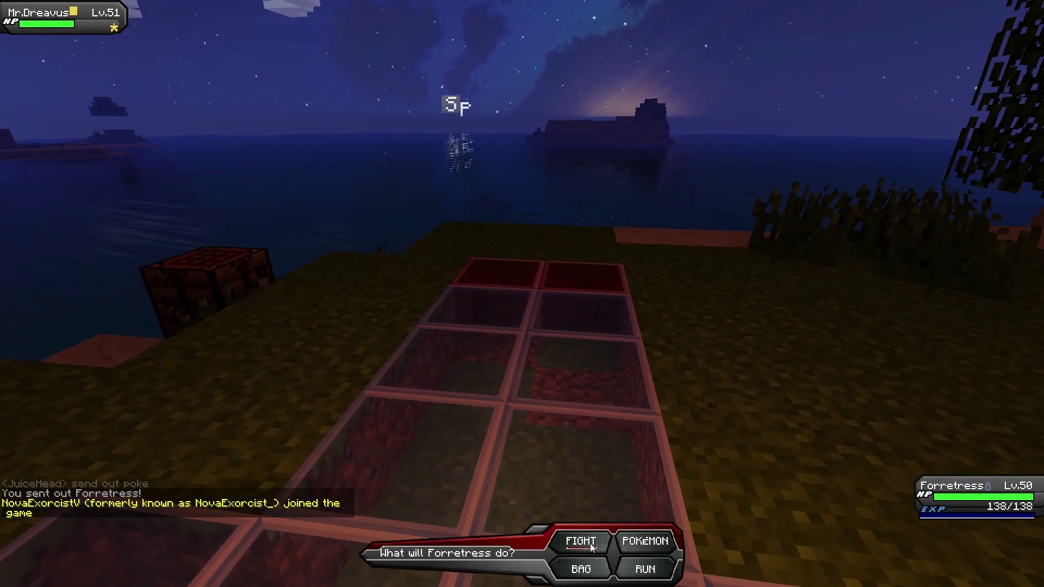
{"action": "left_click", "coordinate": [555, 531]}
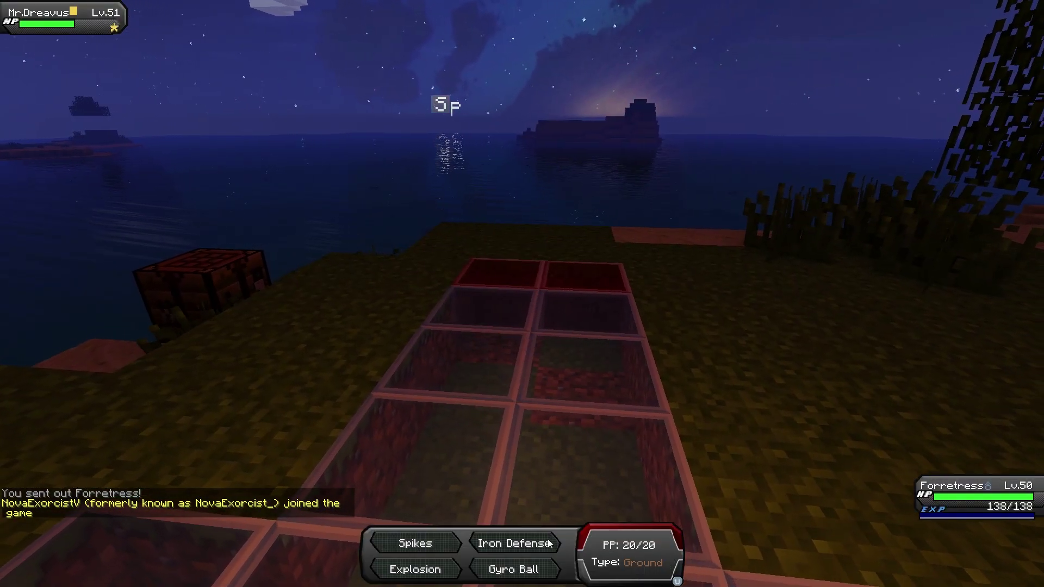
{"action": "left_click", "coordinate": [415, 543]}
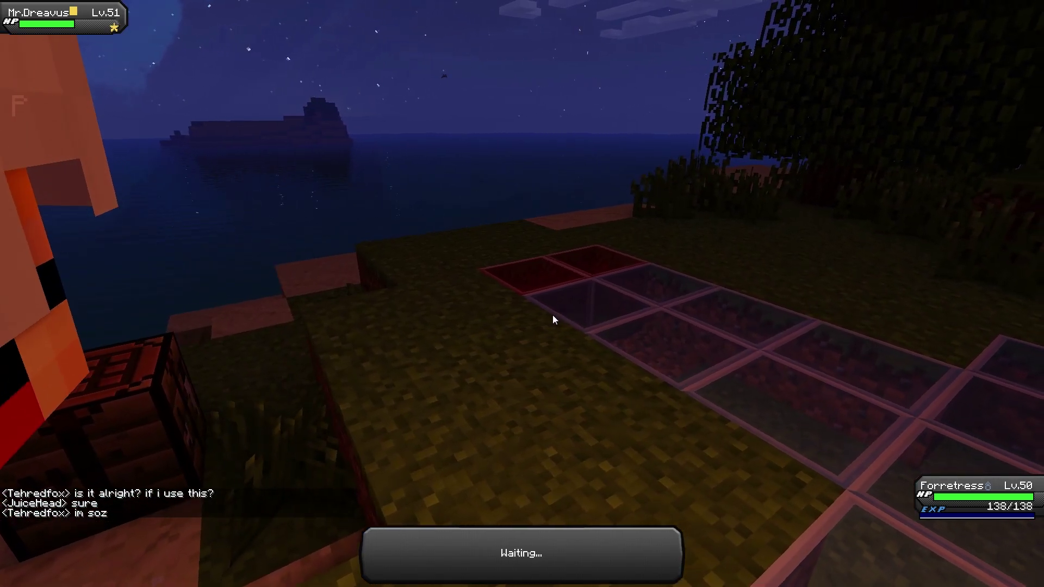
{"action": "type", "text": "tit ok"}
{"action": "key", "text": "Return"}
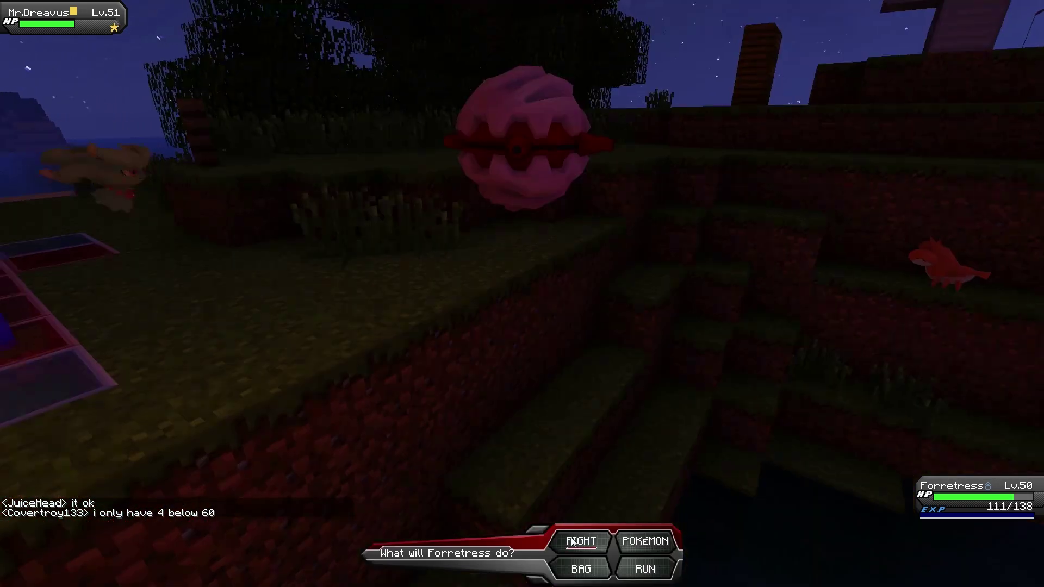
Step: Lay Spikes again, then attack with Gyro Ball twice until Forretress faints
{"action": "left_click", "coordinate": [581, 540]}
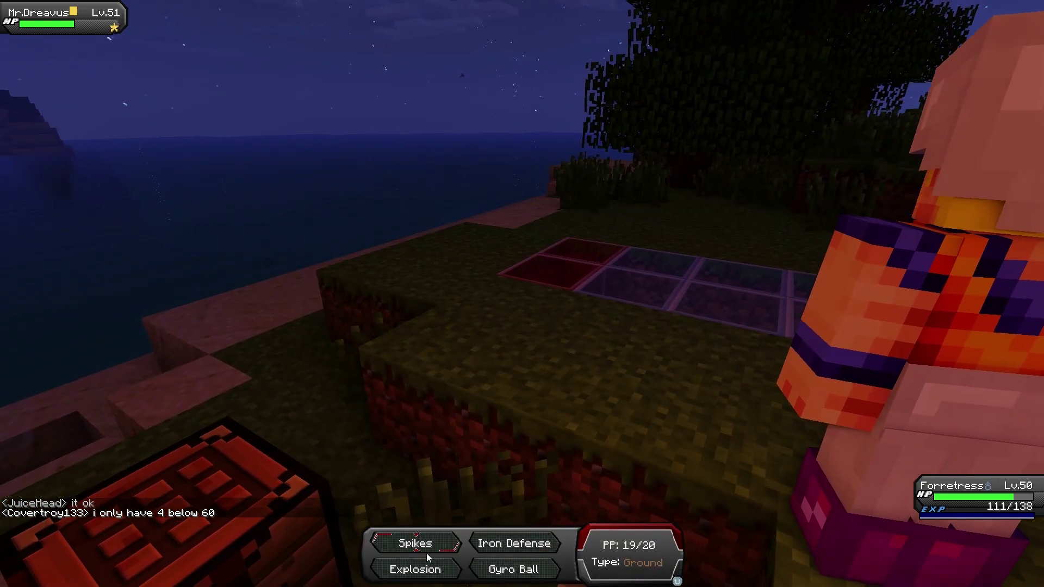
{"action": "left_click", "coordinate": [439, 540]}
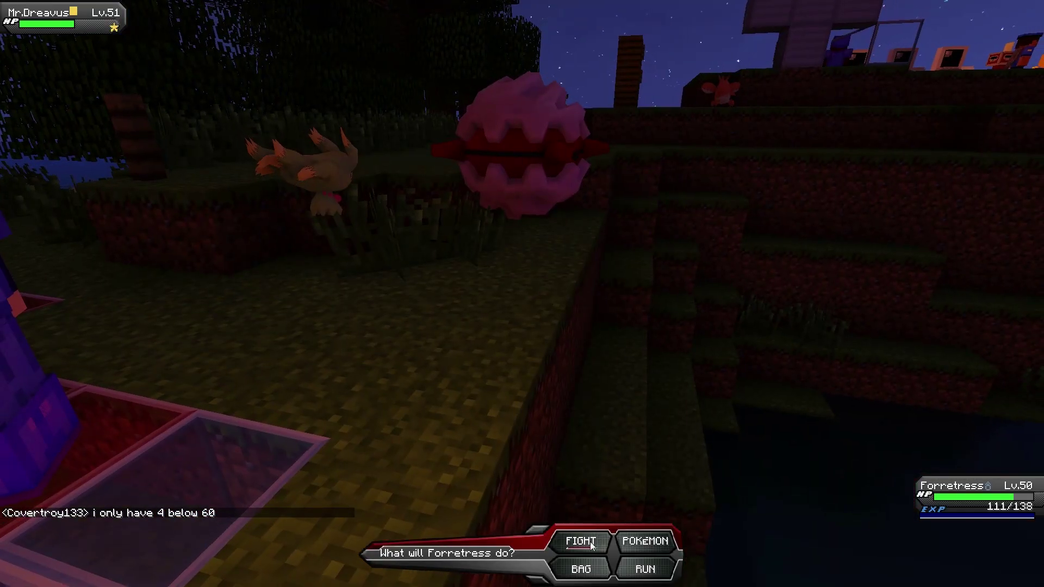
{"action": "left_click", "coordinate": [581, 541]}
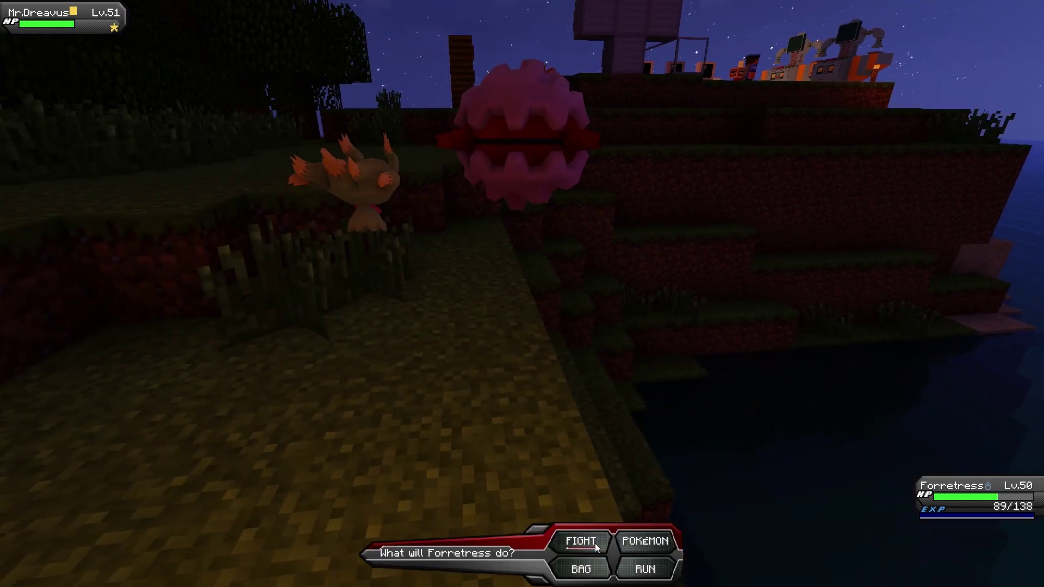
{"action": "left_click", "coordinate": [572, 508]}
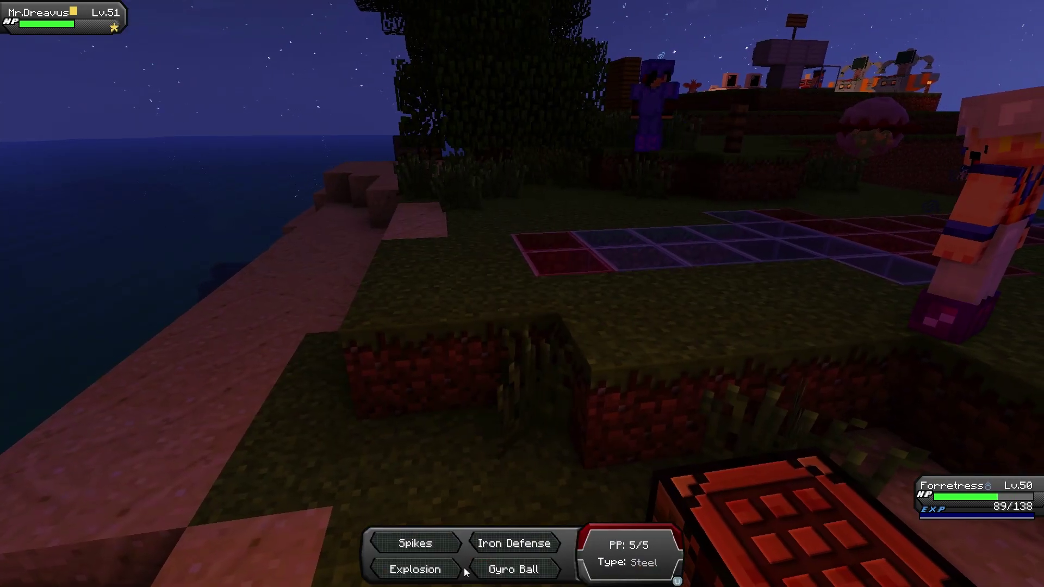
{"action": "left_click", "coordinate": [512, 568]}
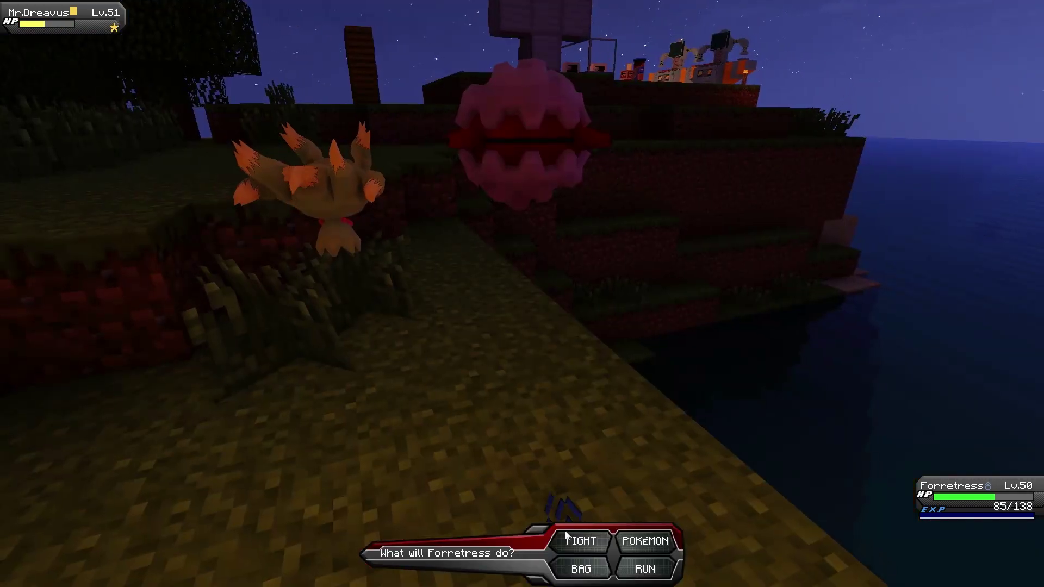
{"action": "left_click", "coordinate": [567, 529]}
{"action": "left_click", "coordinate": [552, 571]}
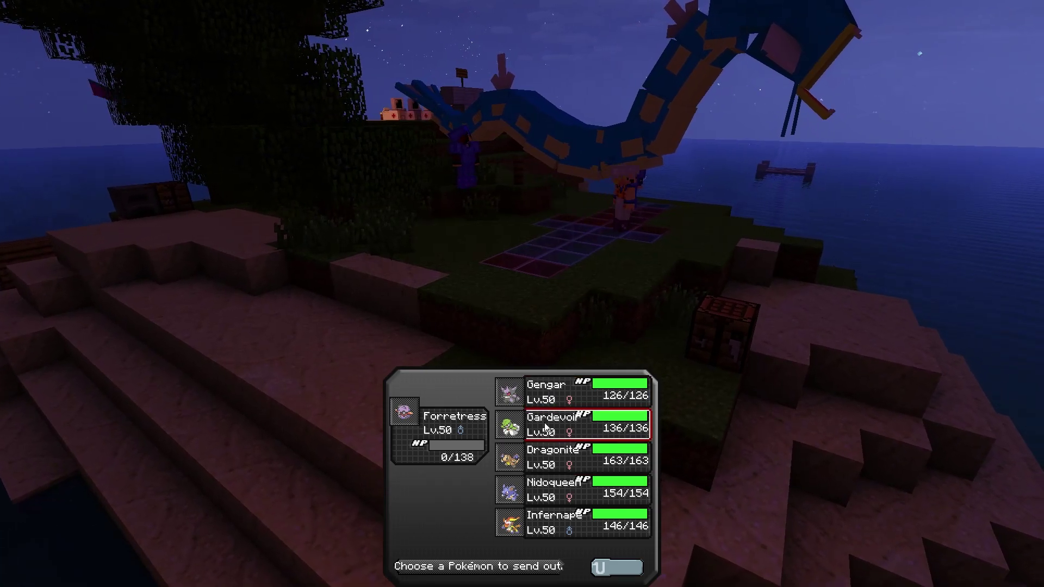
Step: Send out Dragonite, paralyze the opponent with Thunder Wave, and attack with Dragon Rush
{"action": "left_click", "coordinate": [568, 461]}
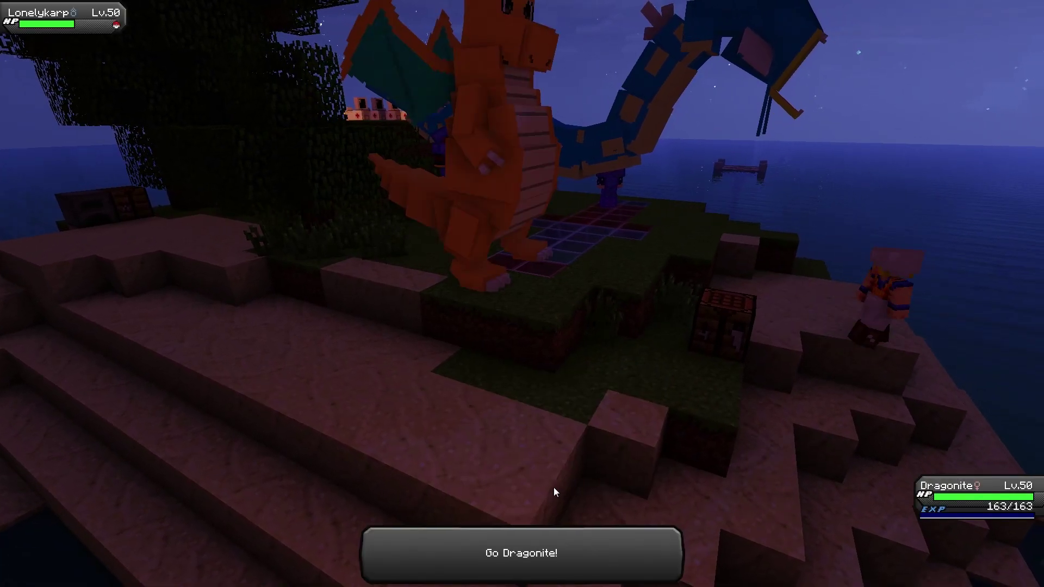
{"action": "left_click", "coordinate": [575, 529]}
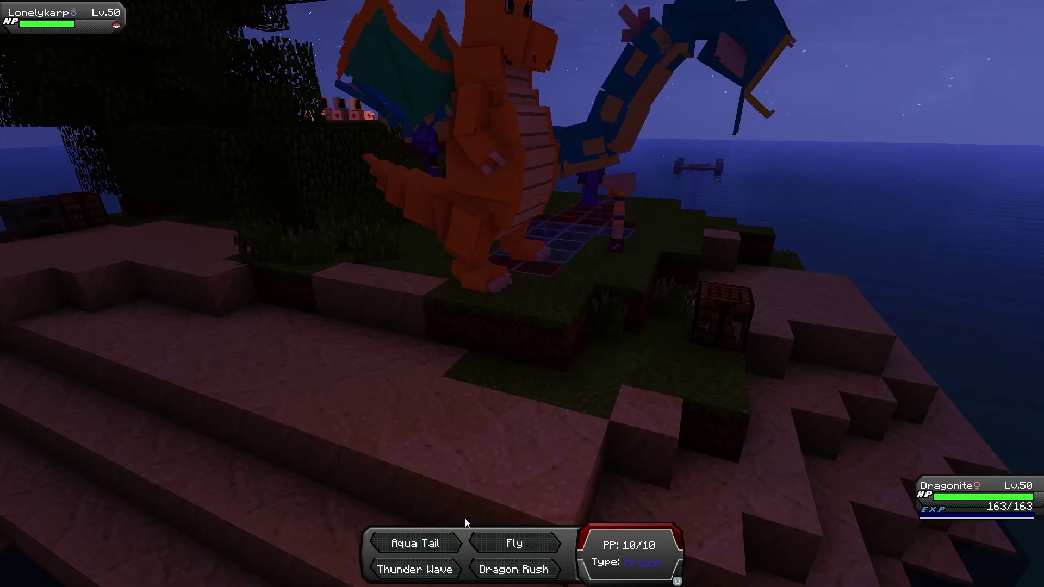
{"action": "left_click", "coordinate": [416, 568]}
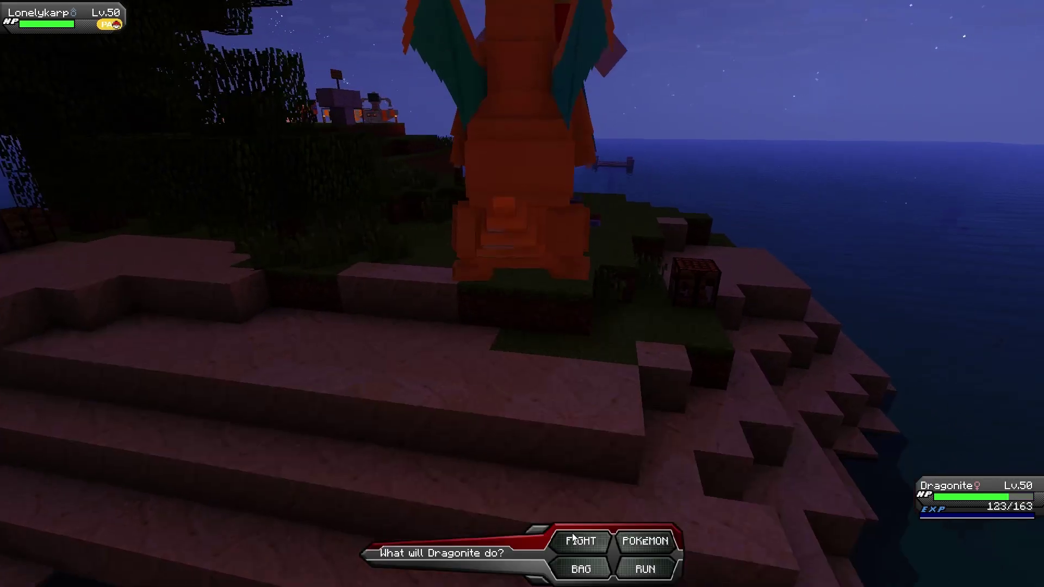
{"action": "left_click", "coordinate": [604, 534]}
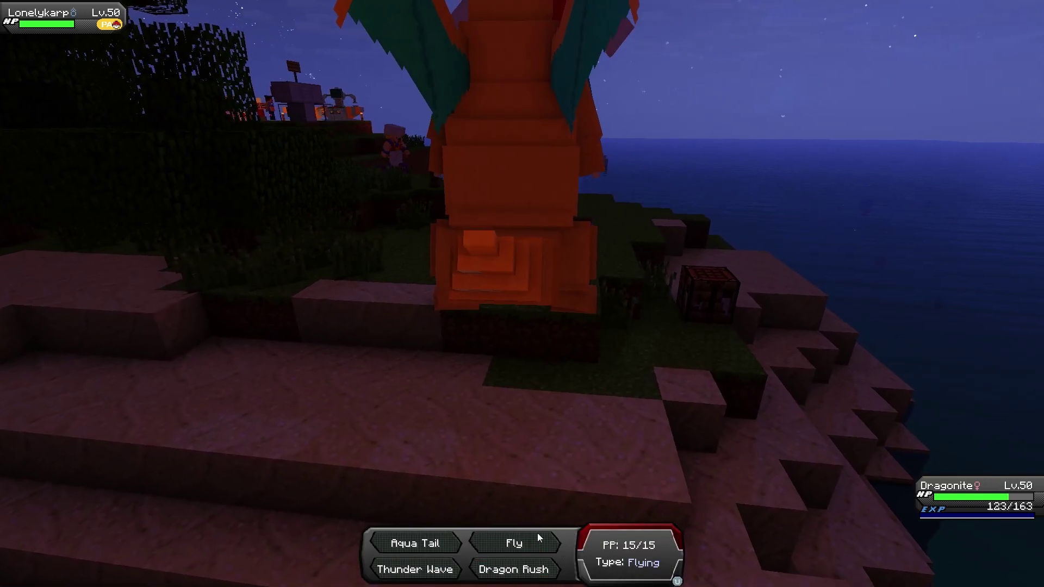
{"action": "left_click", "coordinate": [530, 557]}
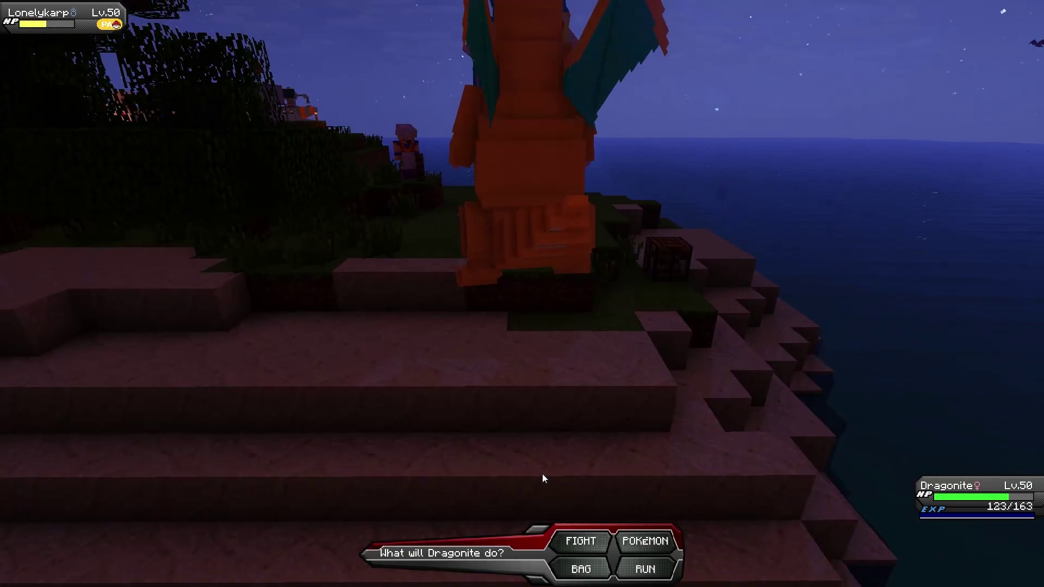
{"action": "left_click", "coordinate": [514, 538]}
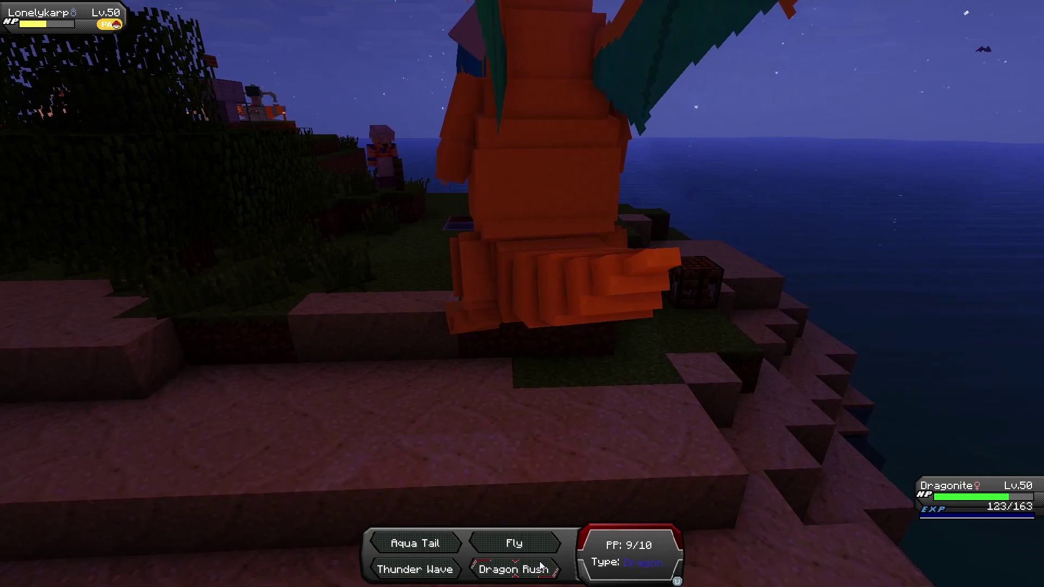
{"action": "left_click", "coordinate": [513, 568]}
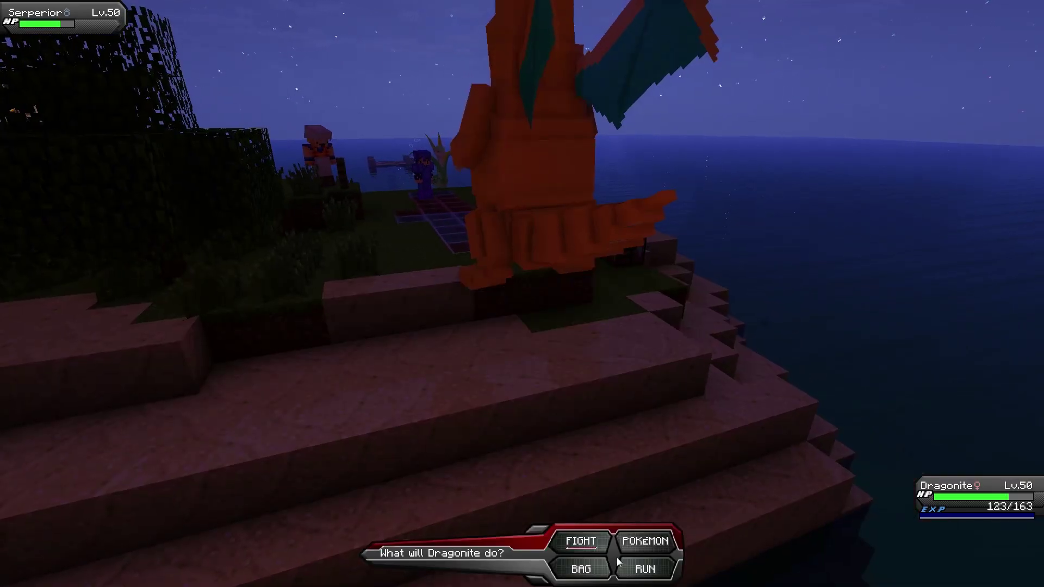
Step: Paralyze Serperior with Thunder Wave and hit it with Dragon Rush until it's knocked out
{"action": "left_click", "coordinate": [546, 471]}
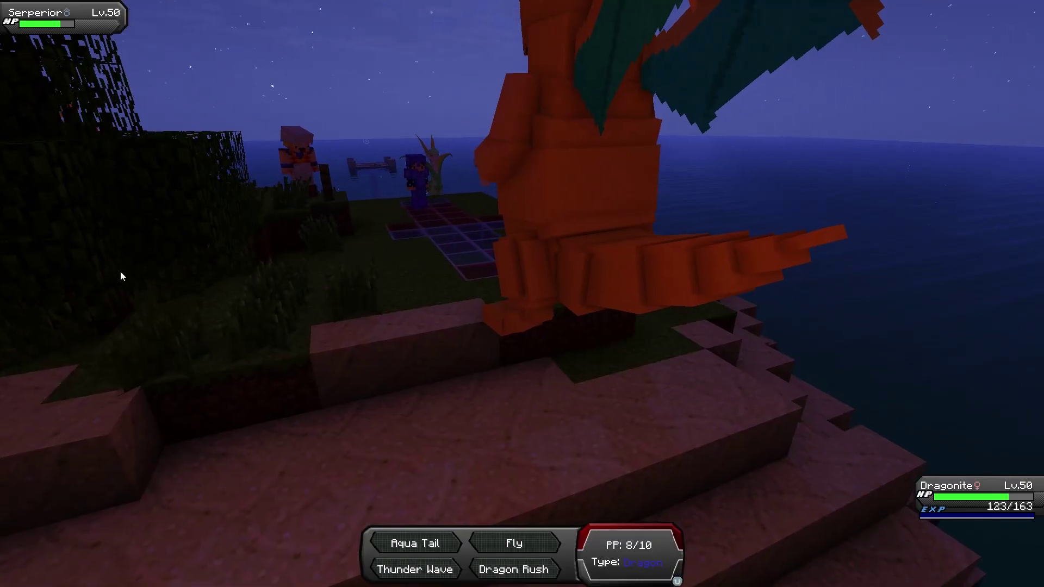
{"action": "left_click", "coordinate": [437, 567]}
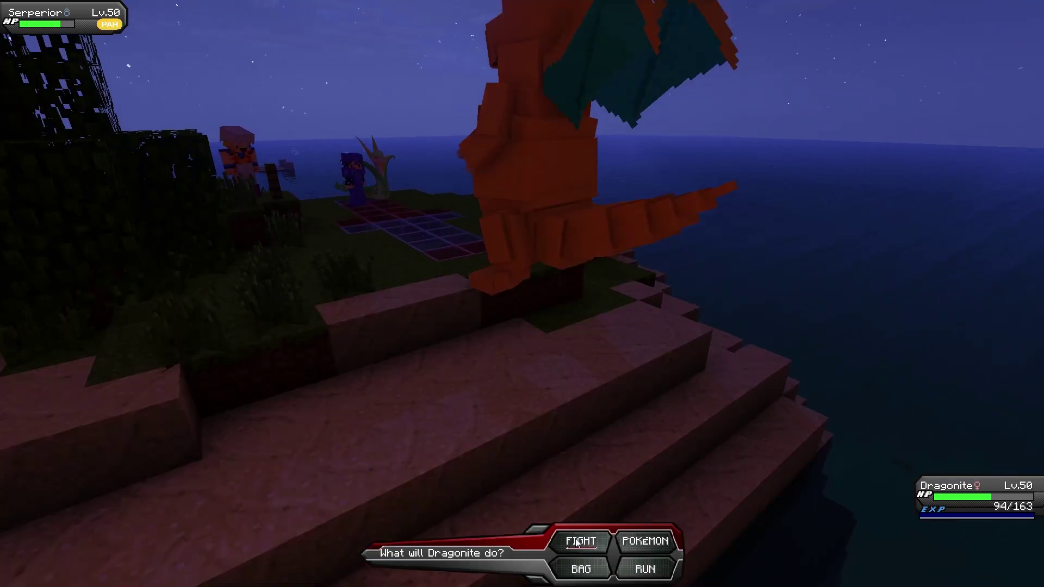
{"action": "left_click", "coordinate": [552, 404]}
{"action": "left_click", "coordinate": [538, 572]}
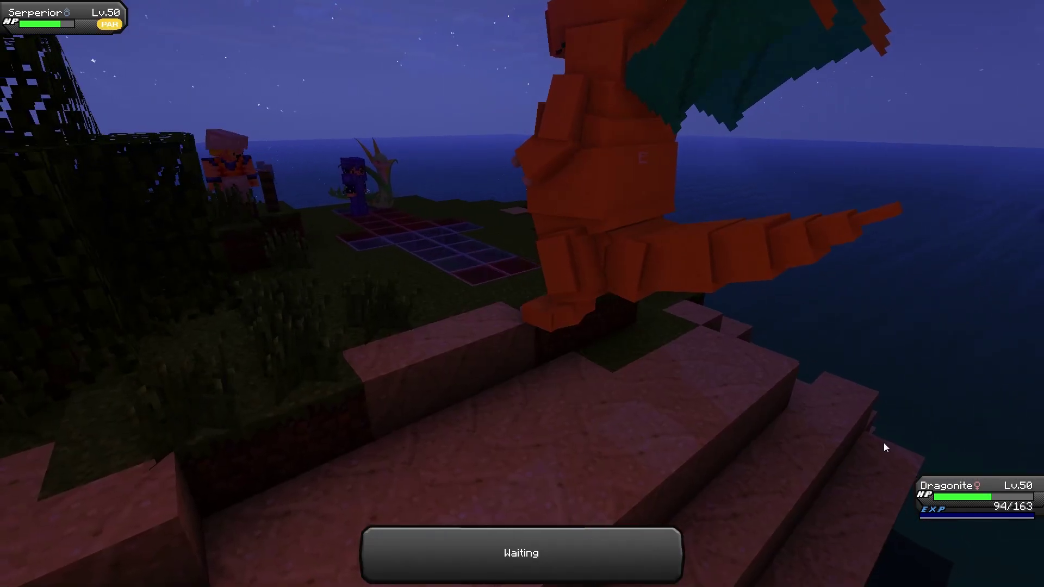
{"action": "left_click", "coordinate": [551, 432]}
{"action": "left_click", "coordinate": [561, 513]}
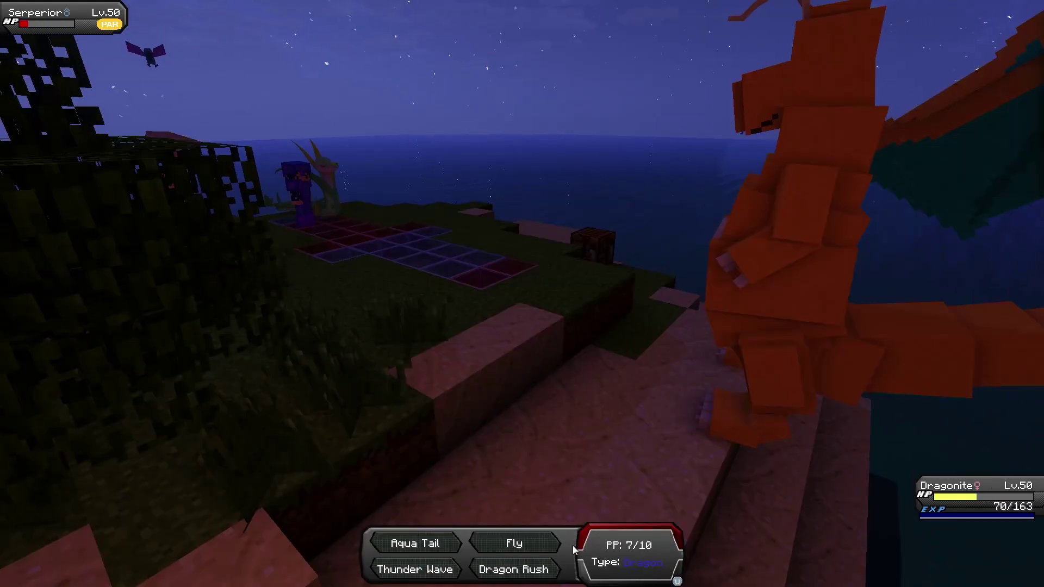
{"action": "left_click", "coordinate": [529, 569]}
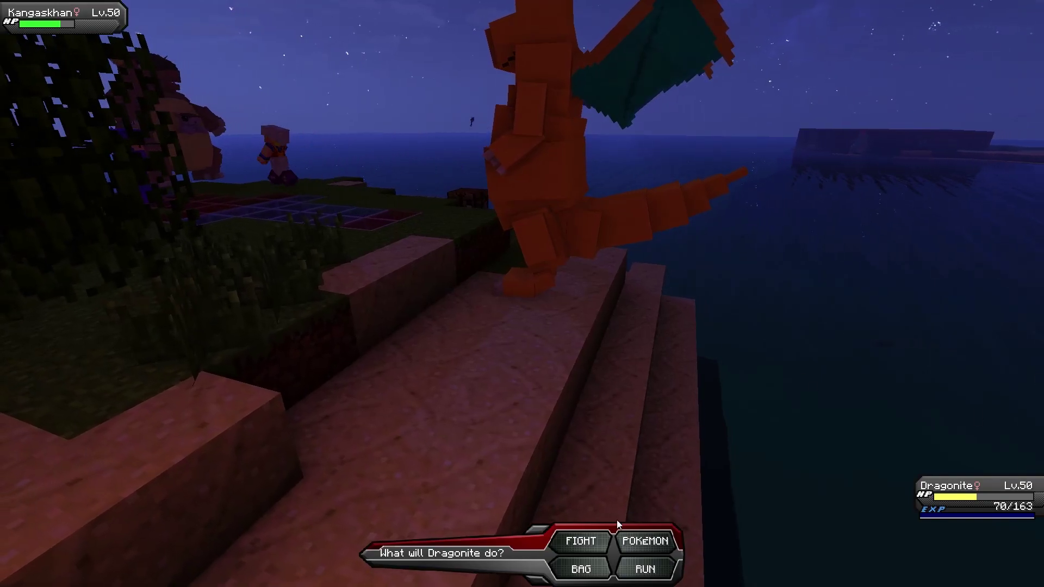
Step: Paralyze Kangaskhan with Thunder Wave, then attack with Dragon Rush and Fly
{"action": "left_click", "coordinate": [581, 541]}
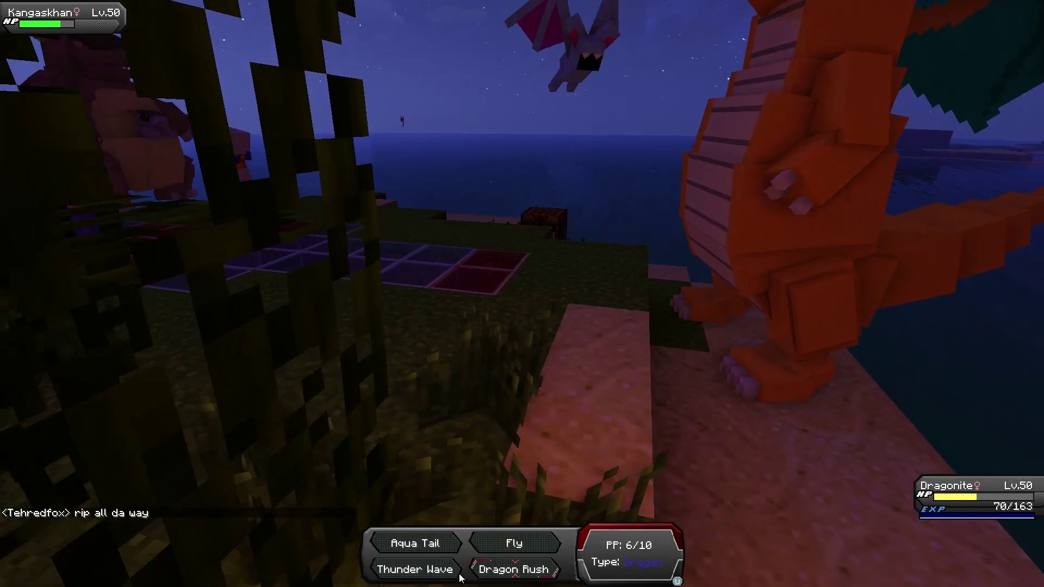
{"action": "left_click", "coordinate": [427, 553]}
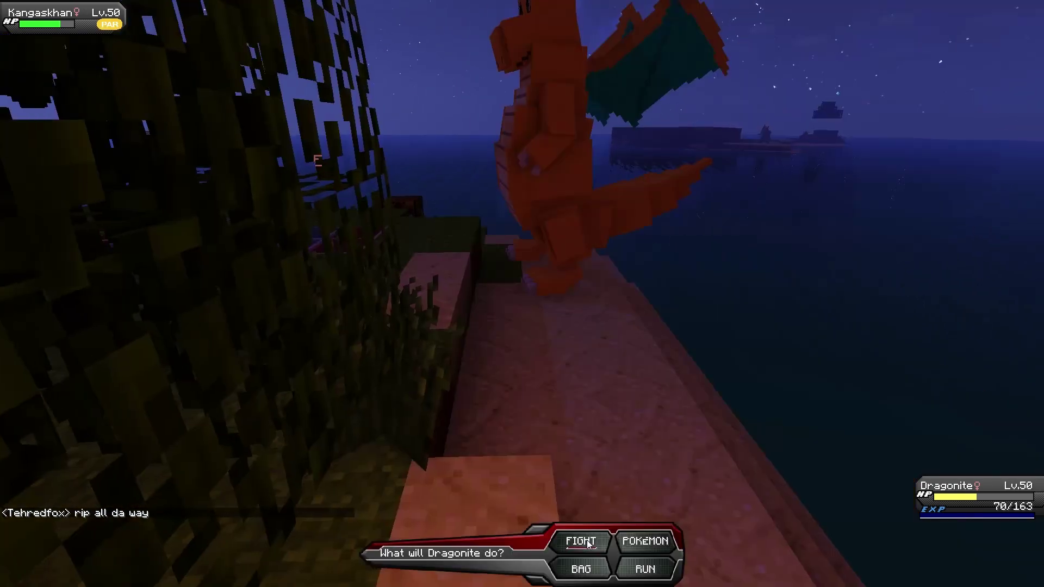
{"action": "left_click", "coordinate": [586, 540]}
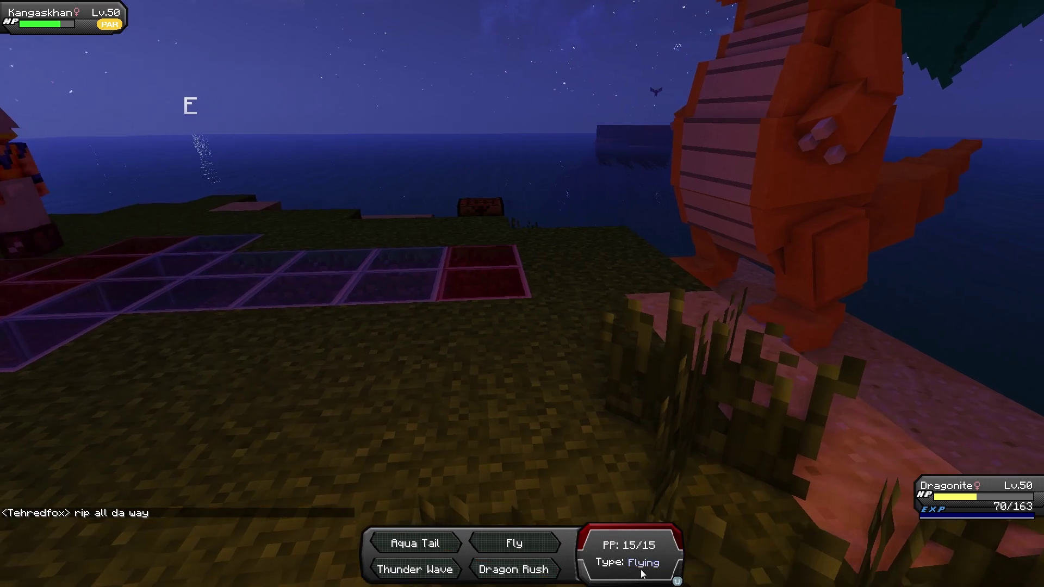
{"action": "left_click", "coordinate": [557, 568]}
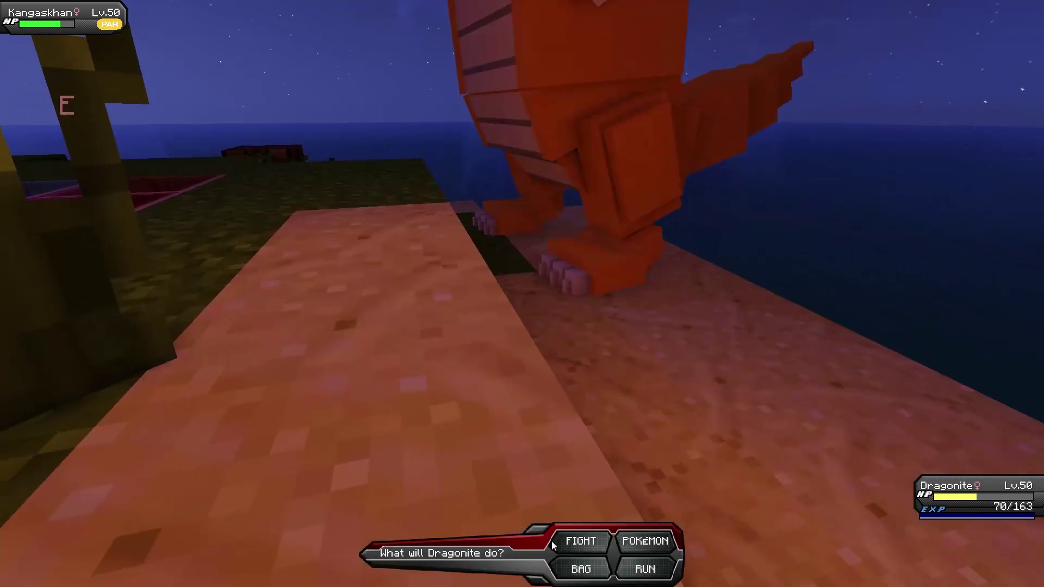
{"action": "left_click", "coordinate": [551, 541]}
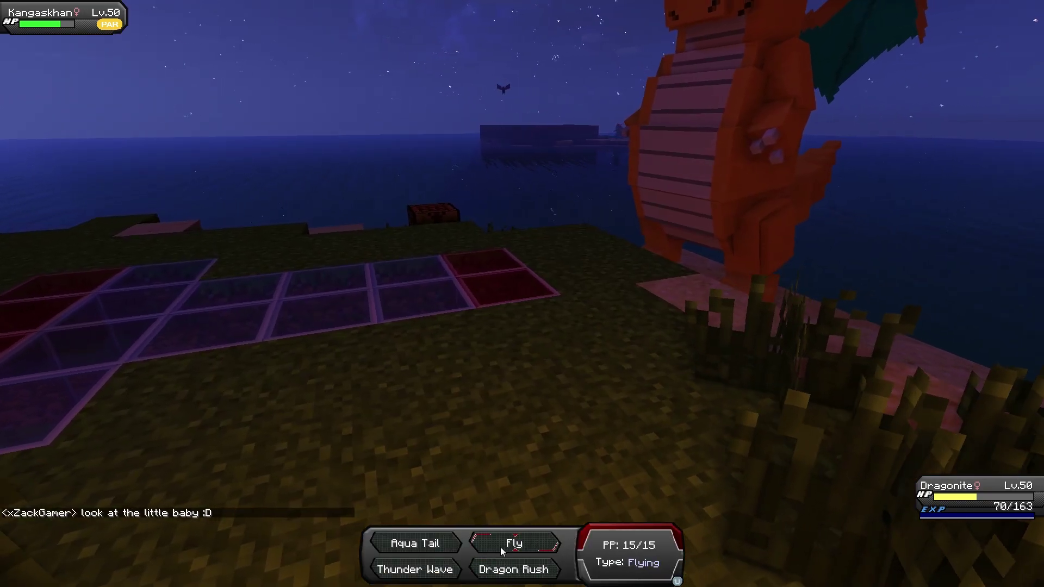
{"action": "left_click", "coordinate": [501, 546]}
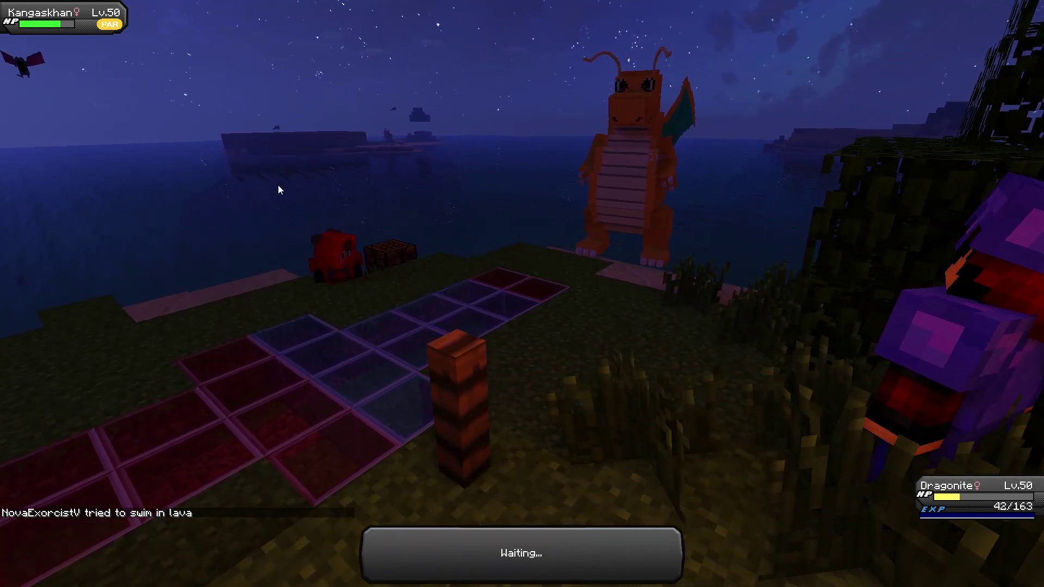
{"action": "type", "text": "t"}
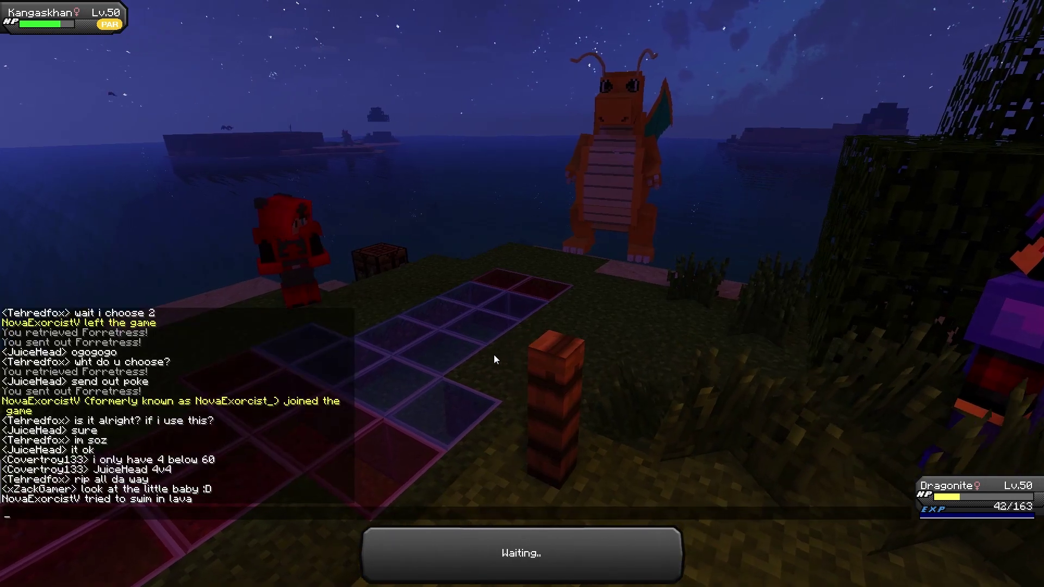
{"action": "type", "text": "is this"}
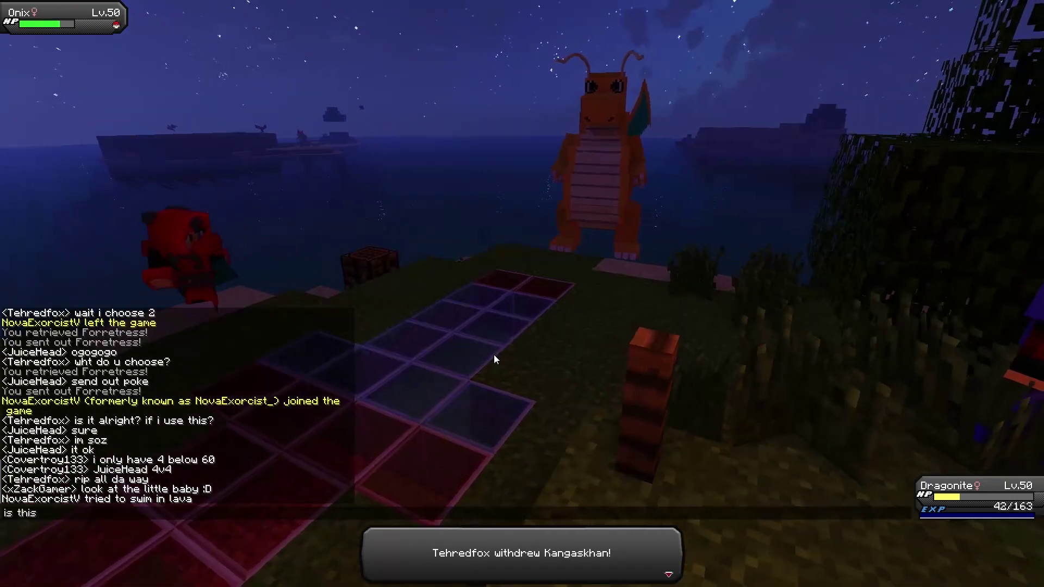
{"action": "type", "text": " the gg"}
Step: Post 'is this the gg' in chat and hit Onix with Aqua Tail
{"action": "key", "text": "Return"}
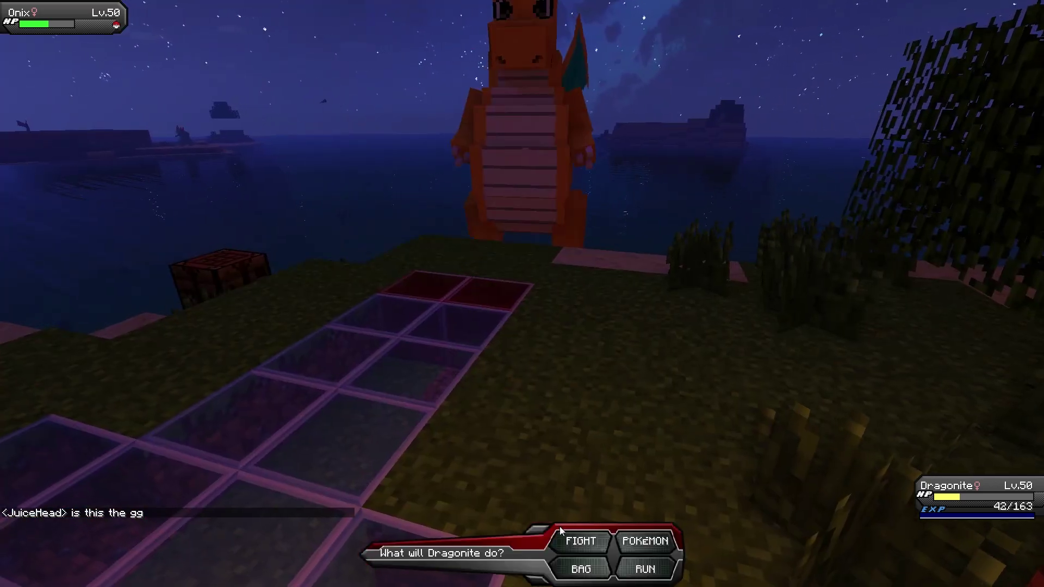
{"action": "left_click", "coordinate": [580, 540]}
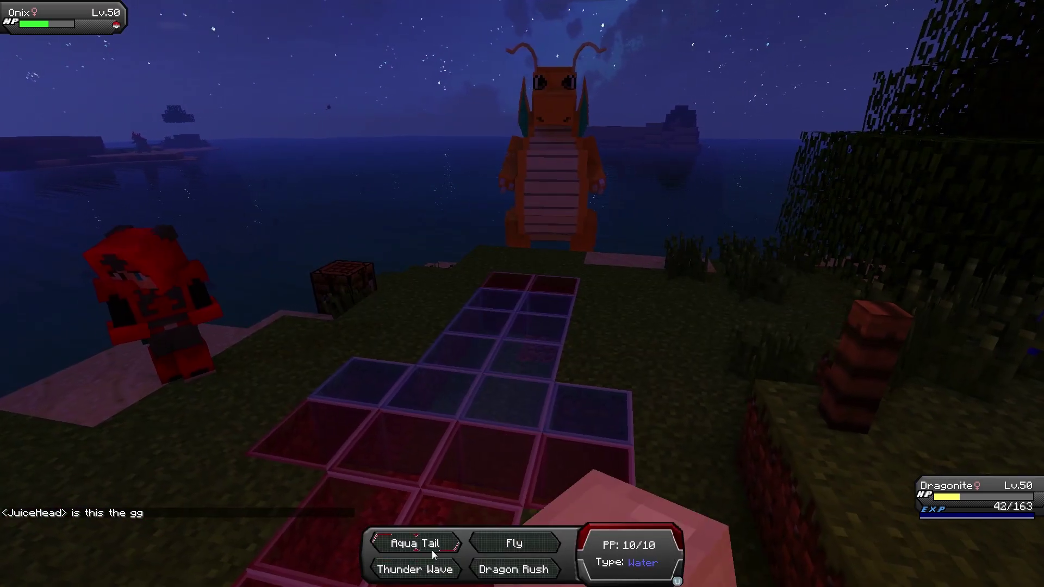
{"action": "left_click", "coordinate": [414, 544]}
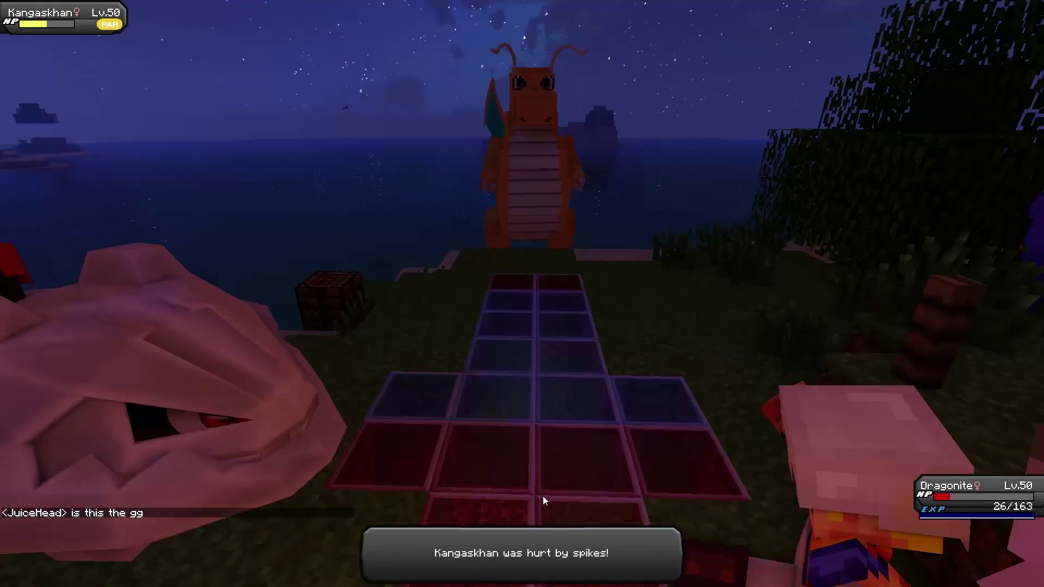
Step: Attack Hypno with Fly, then choose Dragonite's next attack
{"action": "left_click", "coordinate": [568, 530]}
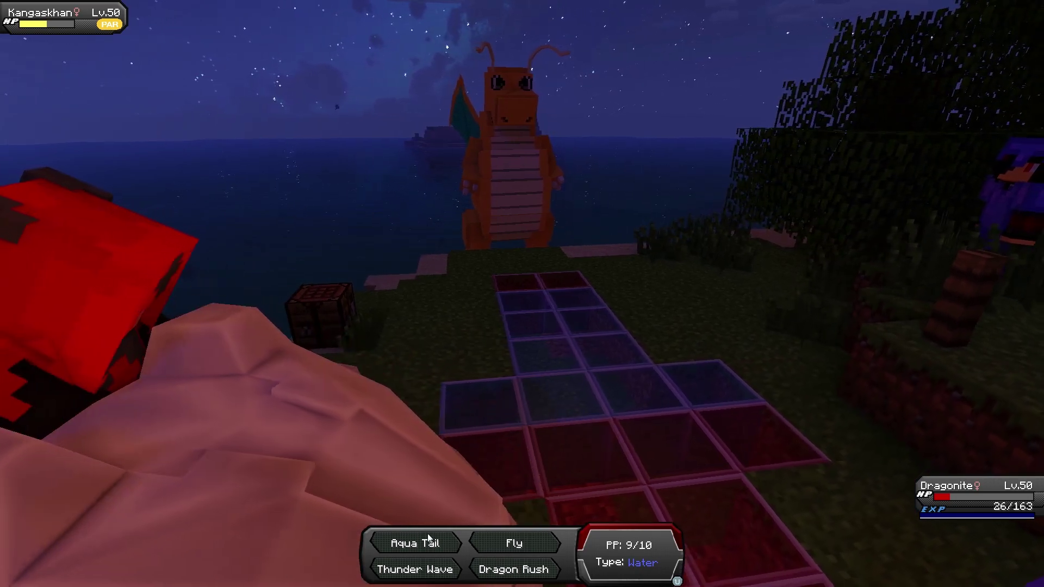
{"action": "mouse_move", "coordinate": [514, 544]}
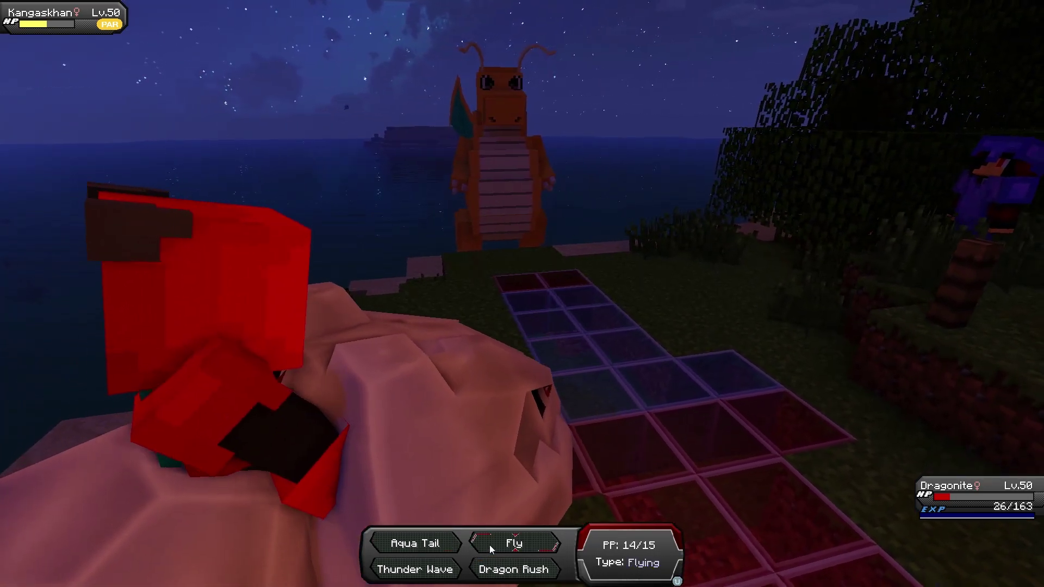
{"action": "left_click", "coordinate": [489, 545]}
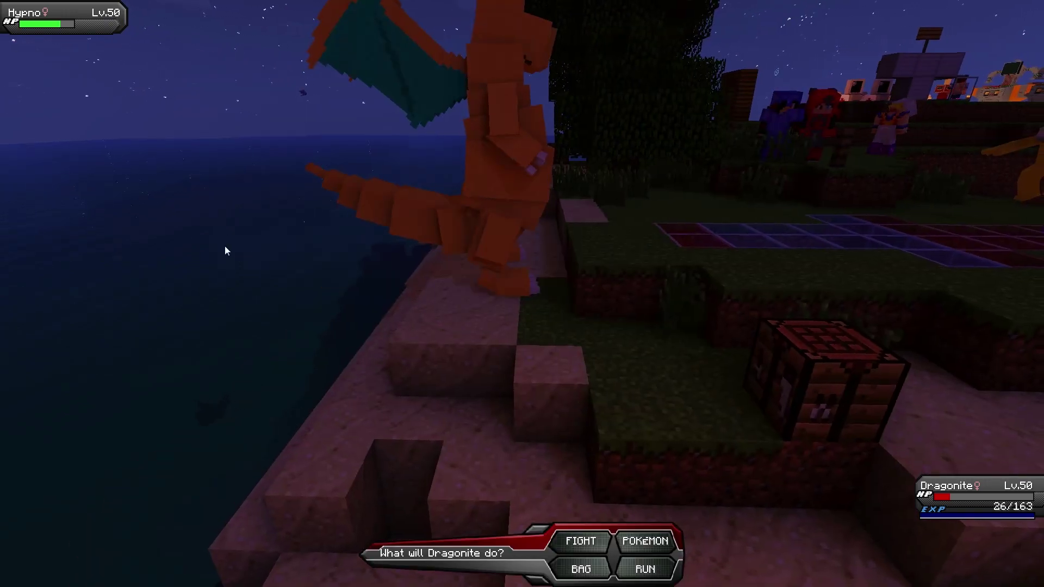
{"action": "left_click", "coordinate": [645, 541]}
{"action": "left_click", "coordinate": [606, 534]}
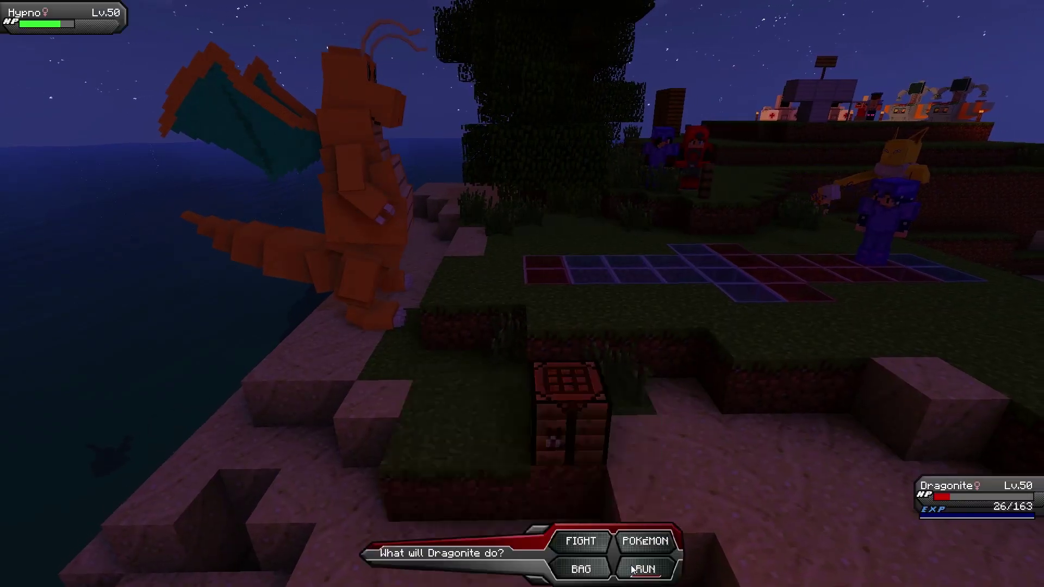
{"action": "mouse_move", "coordinate": [513, 569]}
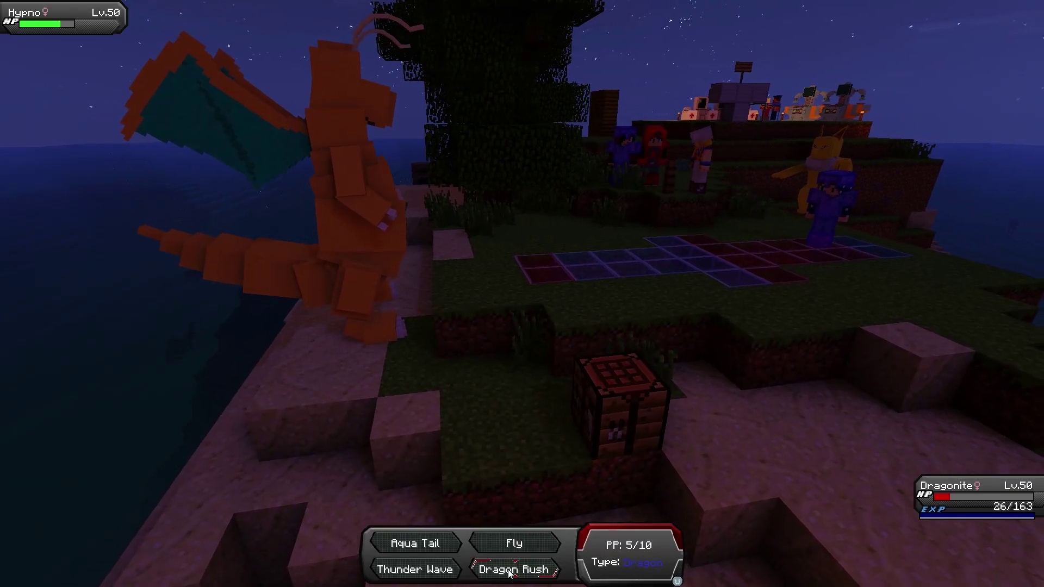
{"action": "left_click", "coordinate": [433, 576]}
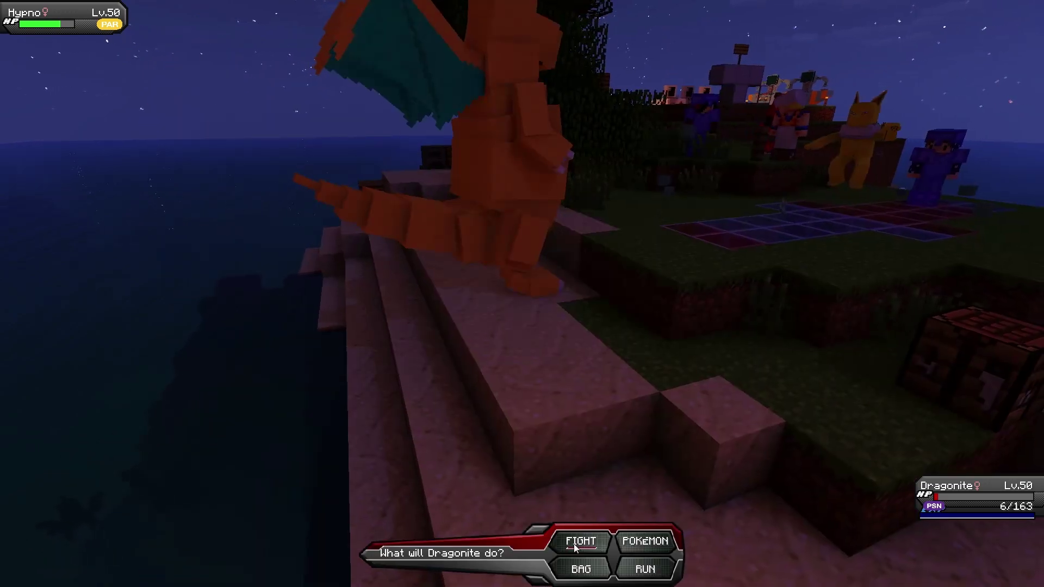
Step: Pick another attack and post 'rip' in chat as Dragonite faints
{"action": "left_click", "coordinate": [575, 545]}
{"action": "left_click", "coordinate": [514, 542]}
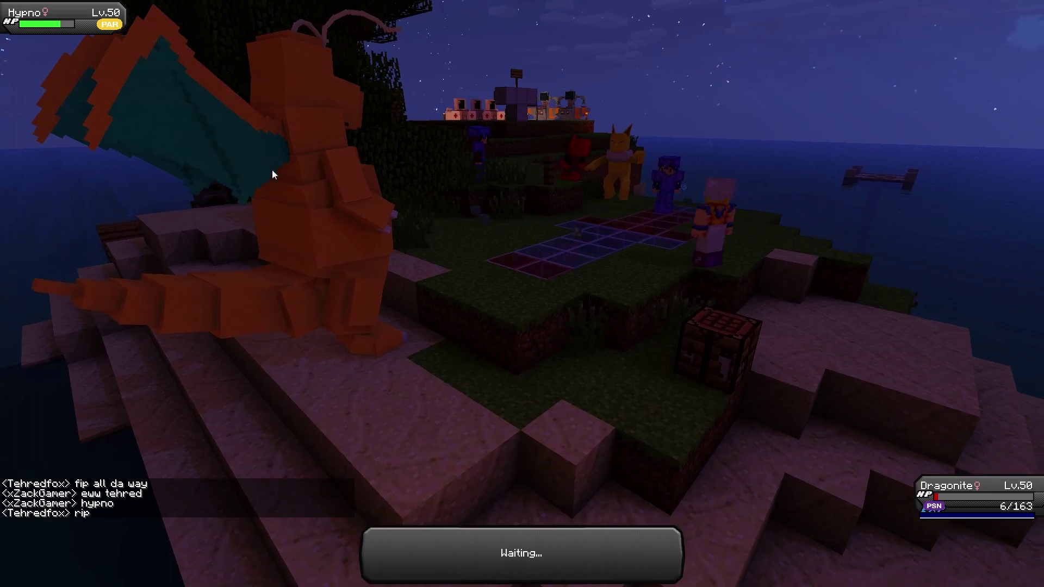
{"action": "type", "text": "t"}
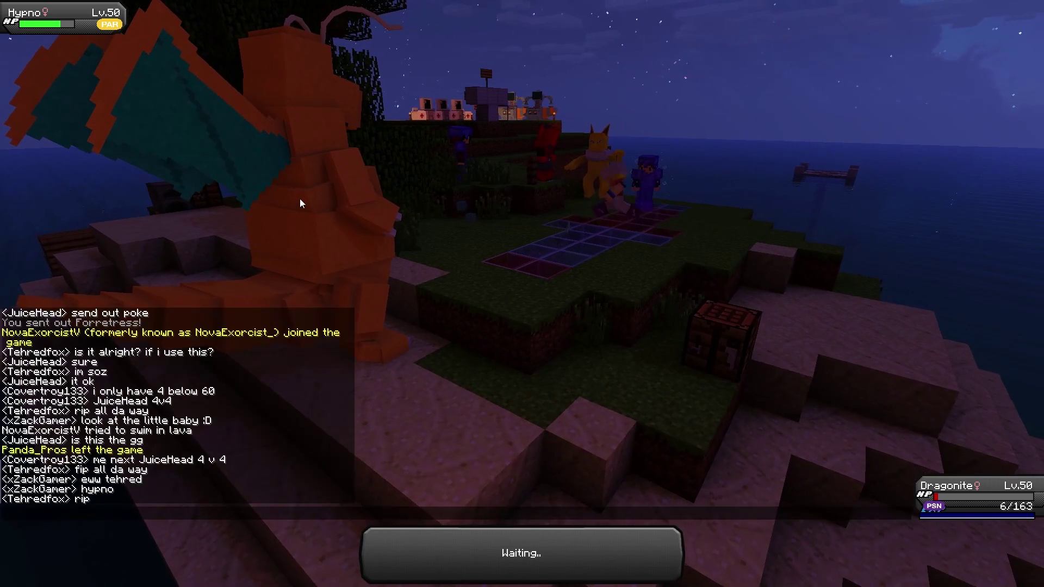
{"action": "type", "text": "rip"}
{"action": "key", "text": "Return"}
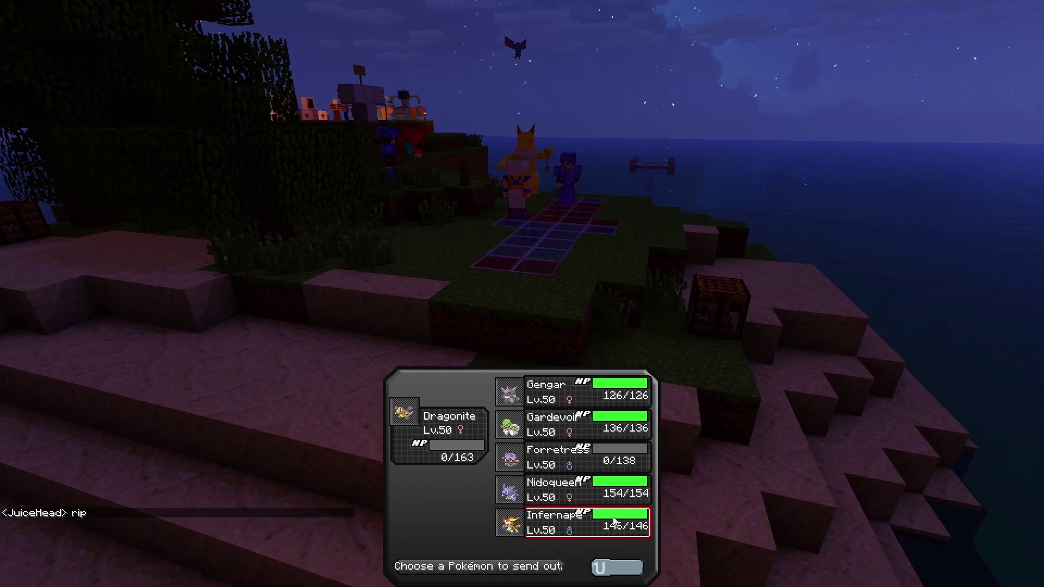
Step: Send out Infernape and hit the paralyzed Hypno with Close Combat over several turns
{"action": "left_click", "coordinate": [602, 526]}
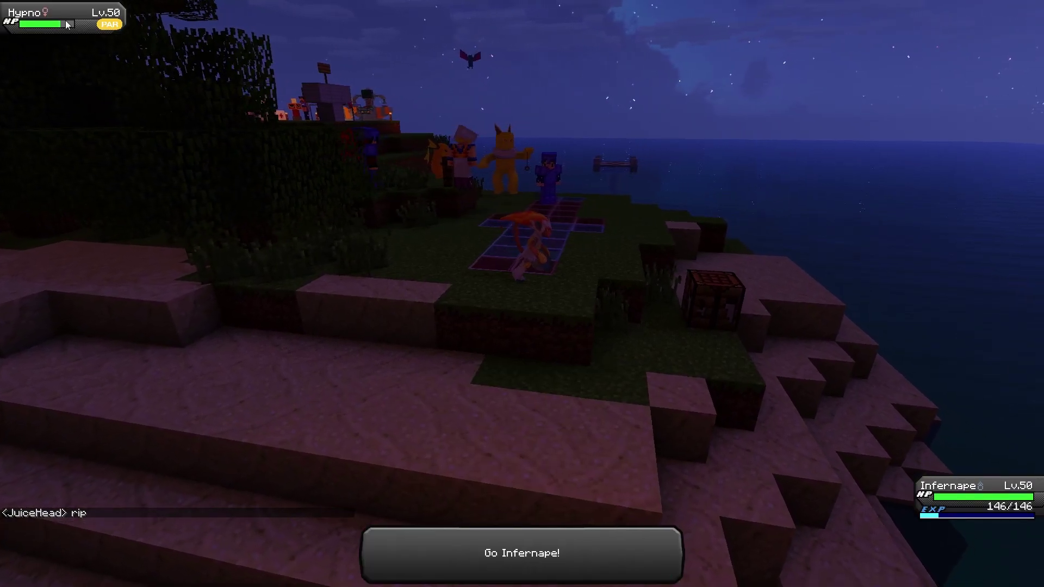
{"action": "left_click", "coordinate": [436, 539]}
{"action": "left_click", "coordinate": [527, 536]}
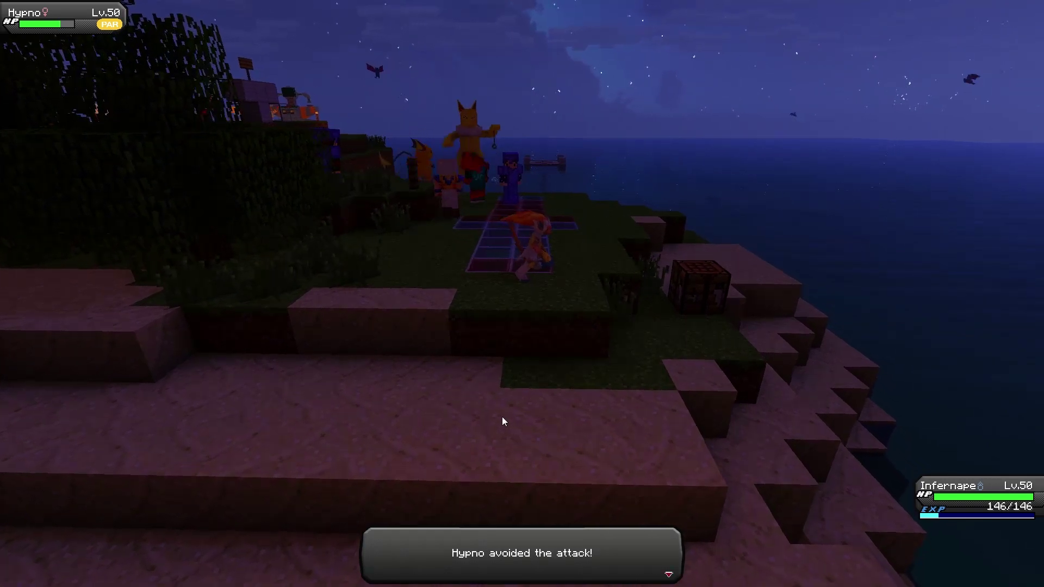
{"action": "left_click", "coordinate": [547, 533]}
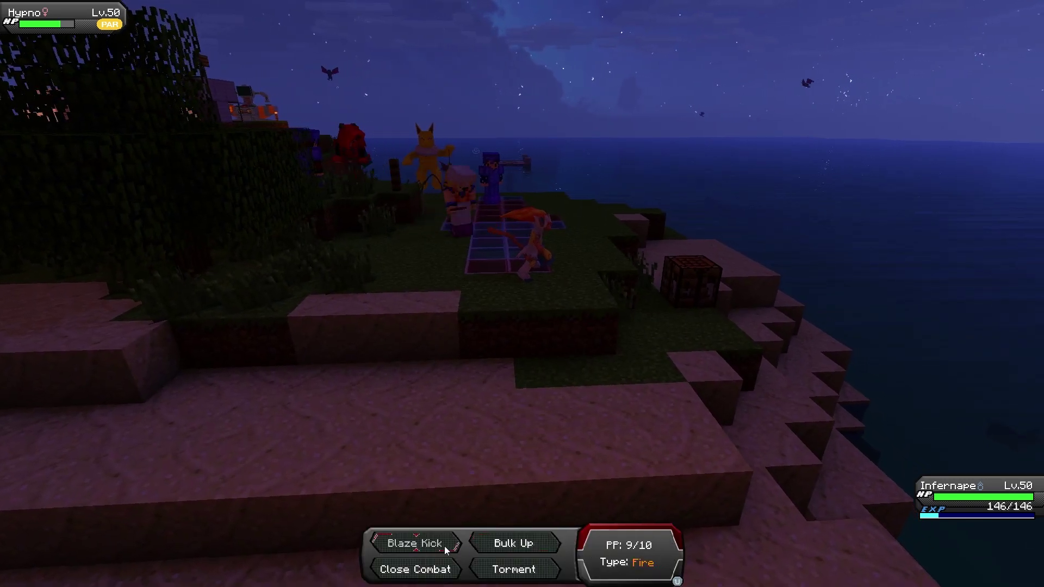
{"action": "left_click", "coordinate": [437, 572]}
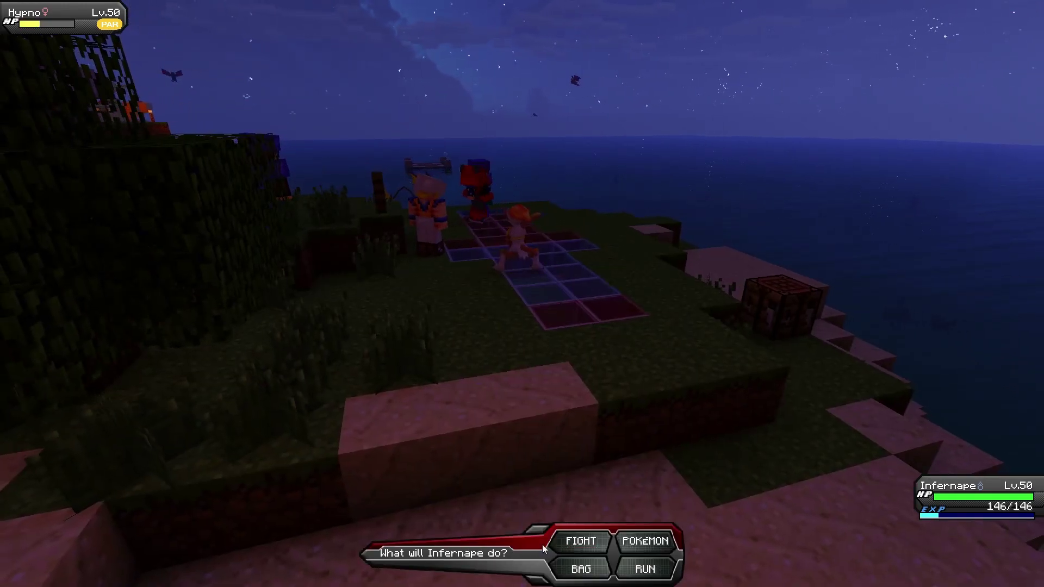
{"action": "left_click", "coordinate": [571, 541]}
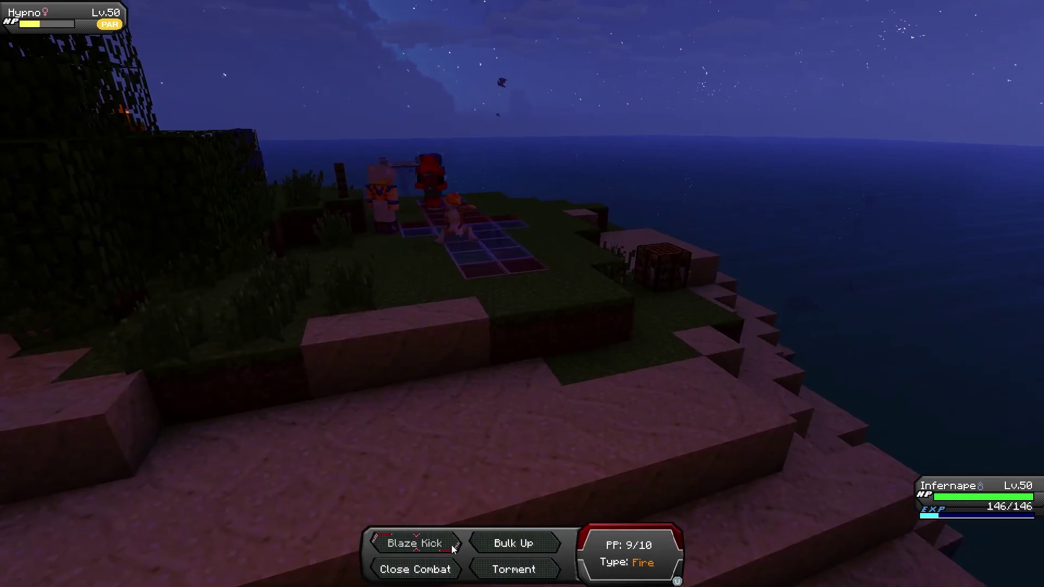
{"action": "left_click", "coordinate": [437, 575]}
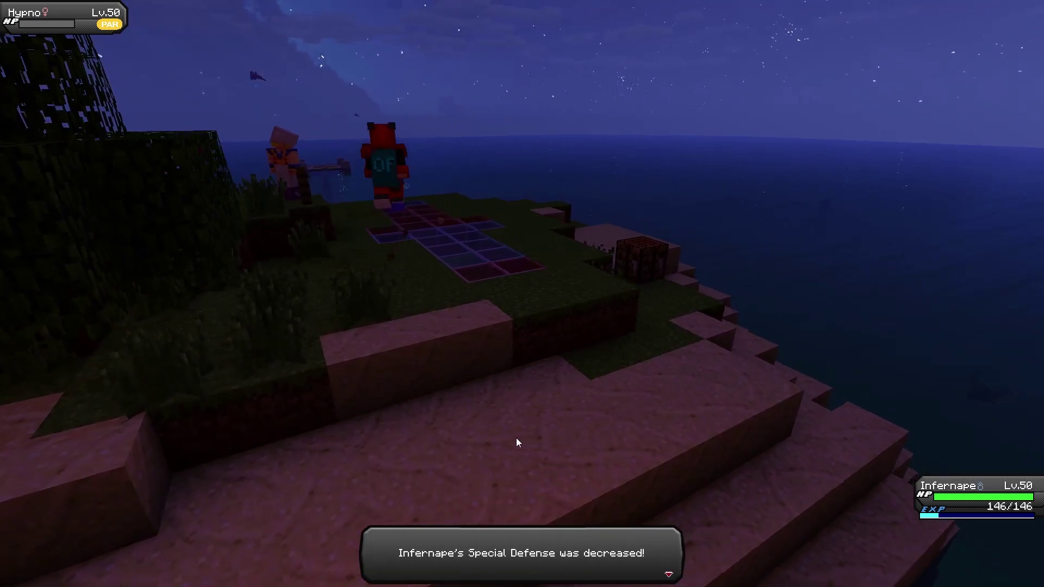
Step: Rerun '/pokeheal JuiceHead' from chat history to heal the team
{"action": "key", "text": "t"}
{"action": "type", "text": "g"}
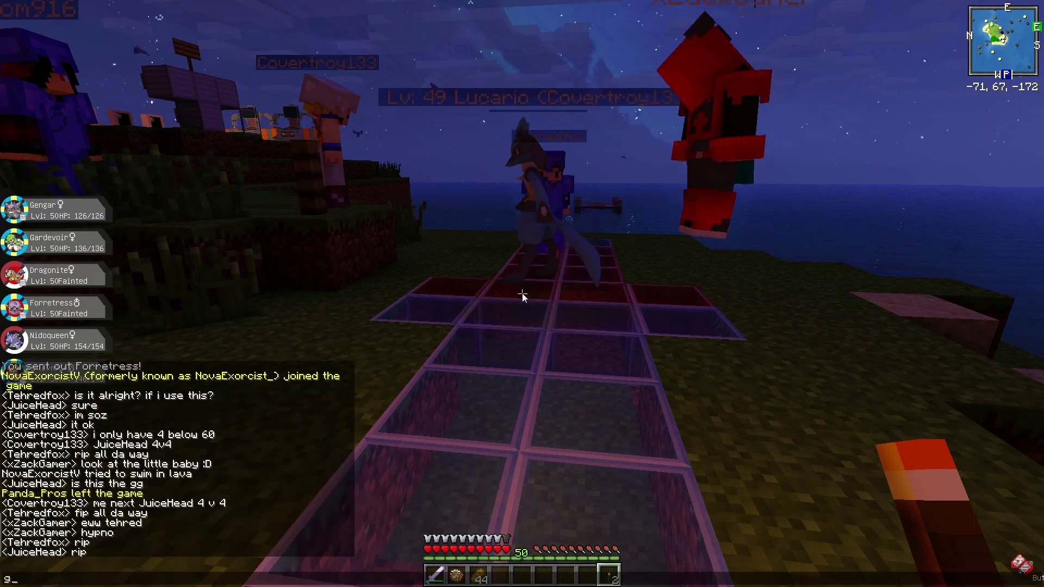
{"action": "key", "text": "Escape"}
{"action": "type", "text": "t"}
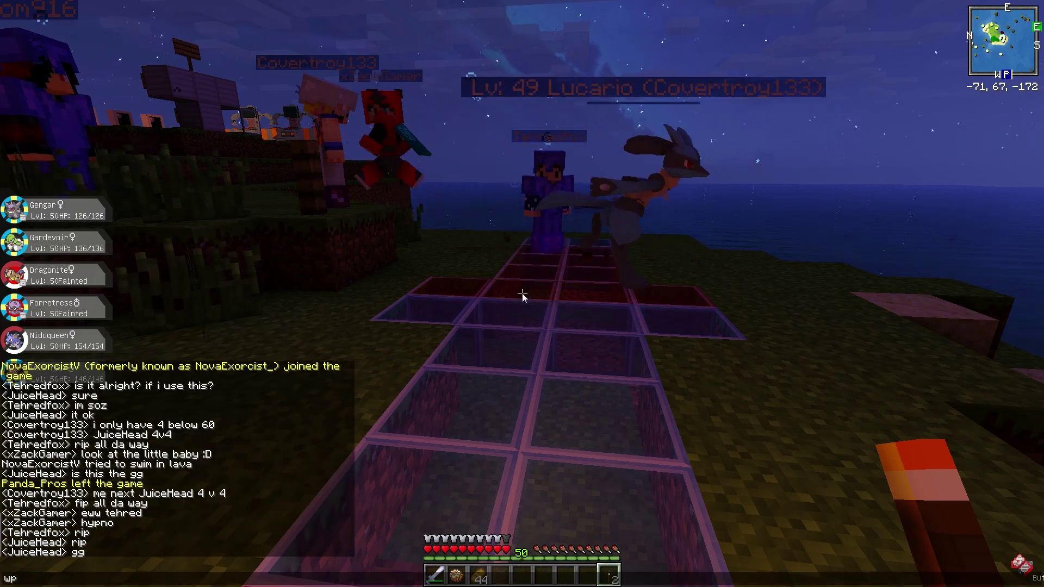
{"action": "type", "text": "p"}
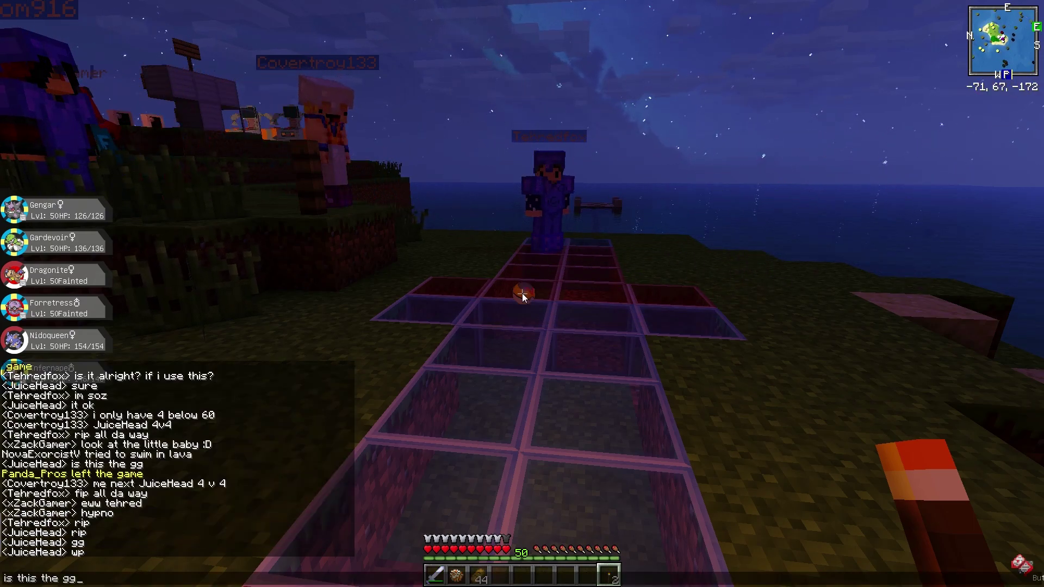
{"action": "key", "text": "Up"}
{"action": "key", "text": "Up"}
{"action": "key", "text": "Up"}
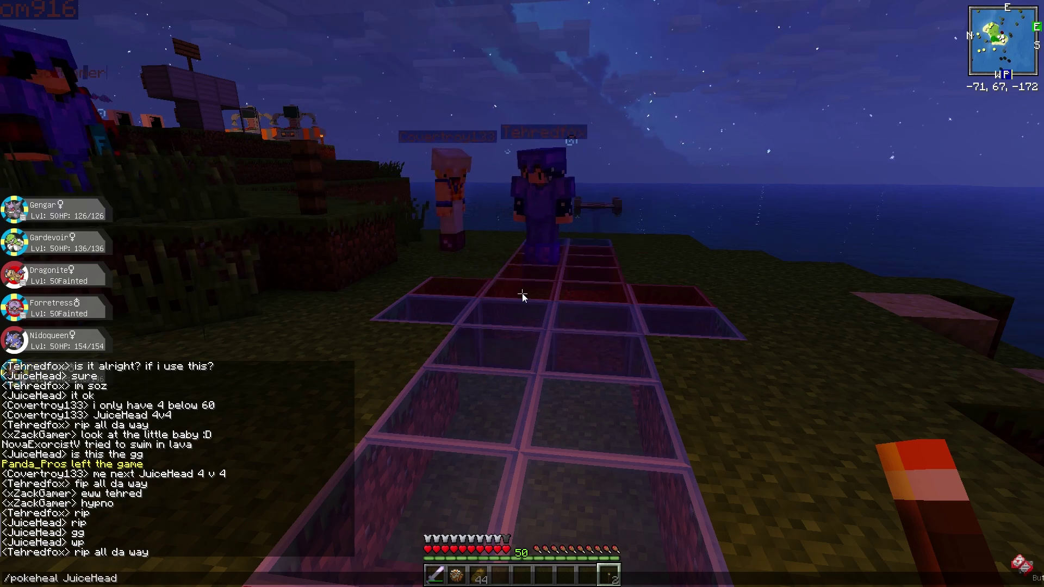
{"action": "key", "text": "Return"}
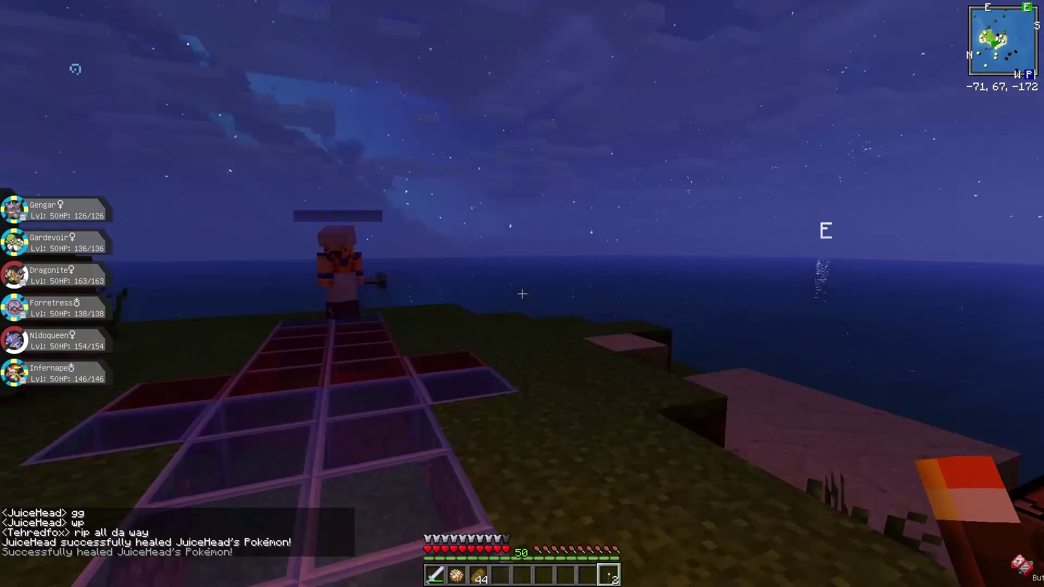
{"action": "type", "text": "w"}
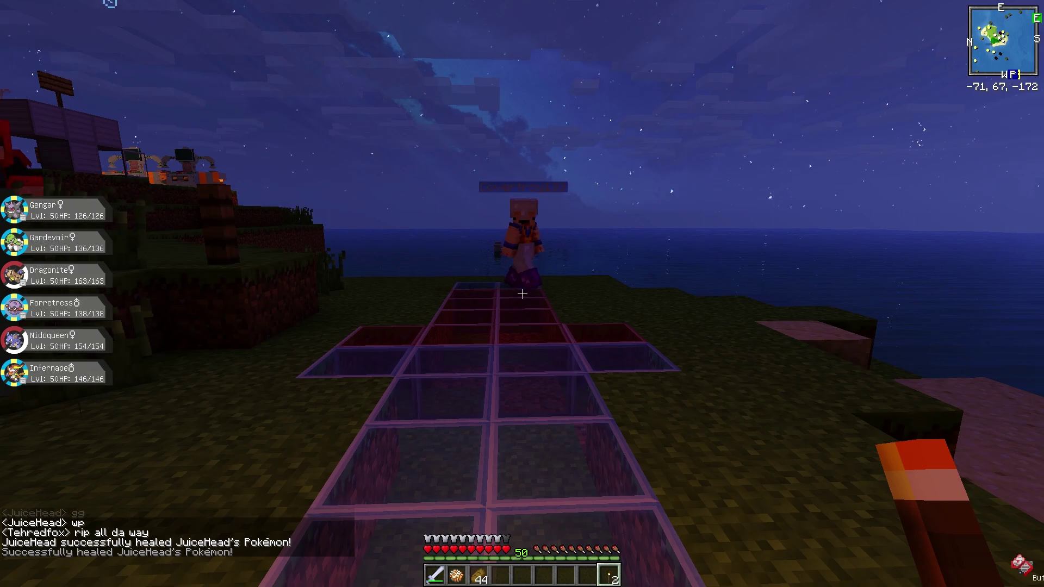
{"action": "type", "text": "tn"}
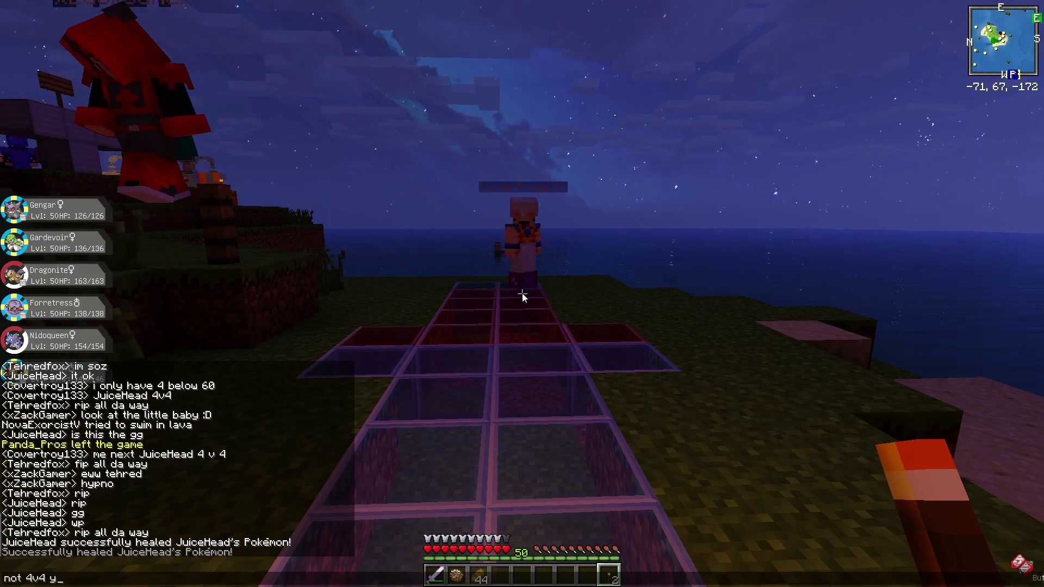
Step: Post 'do that last' and 'who next' in chat
{"action": "key", "text": "Escape"}
{"action": "type", "text": "tdo"}
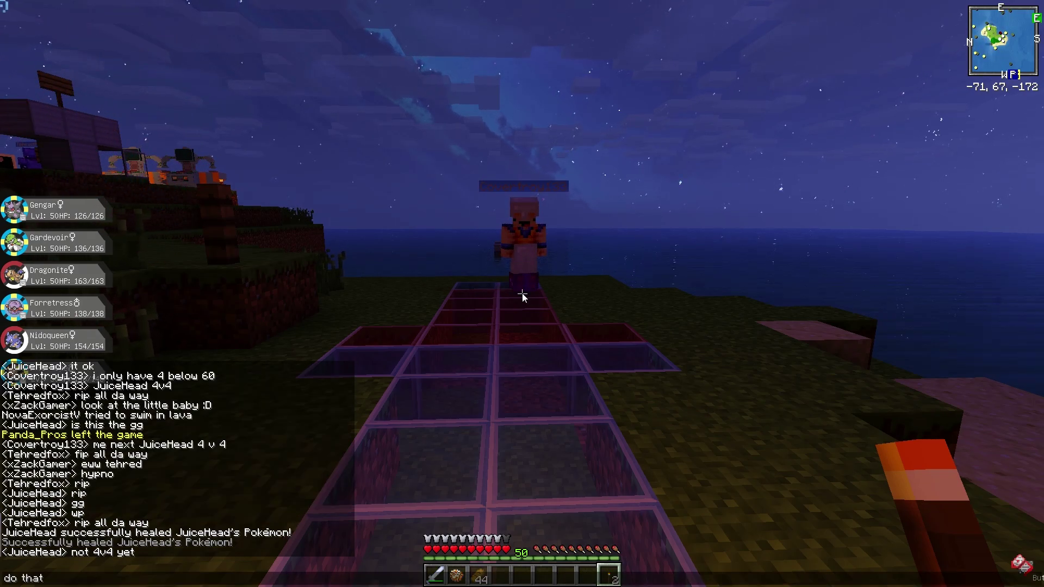
{"action": "type", "text": "las"}
{"action": "key", "text": "Return"}
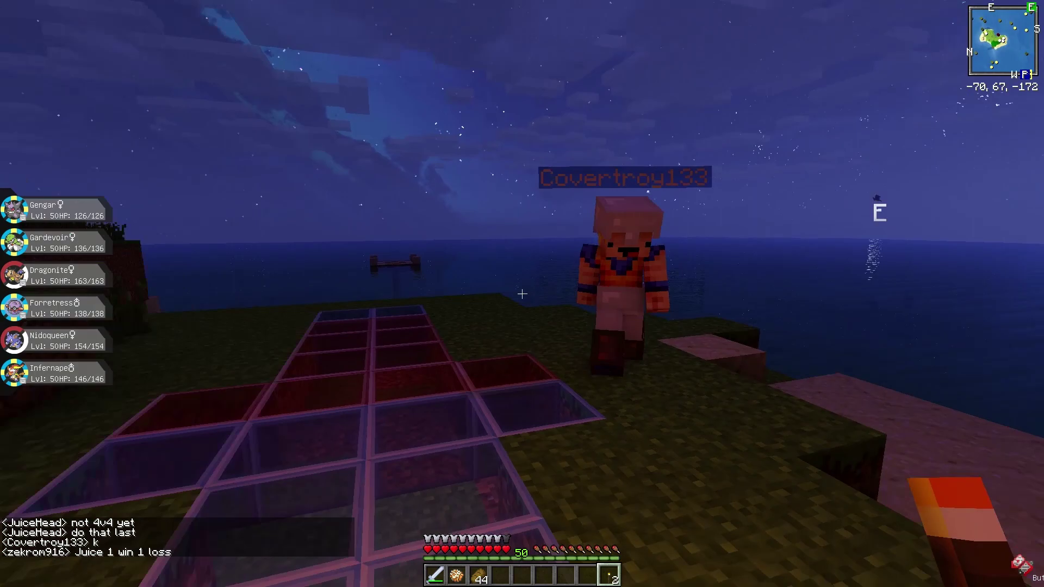
{"action": "type", "text": "twext"}
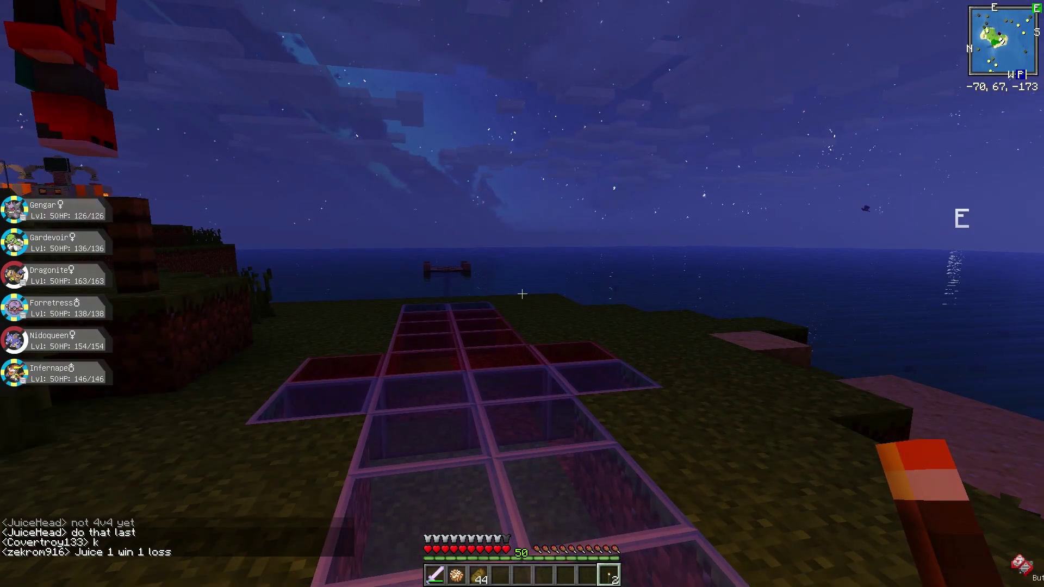
{"action": "key", "text": "Return"}
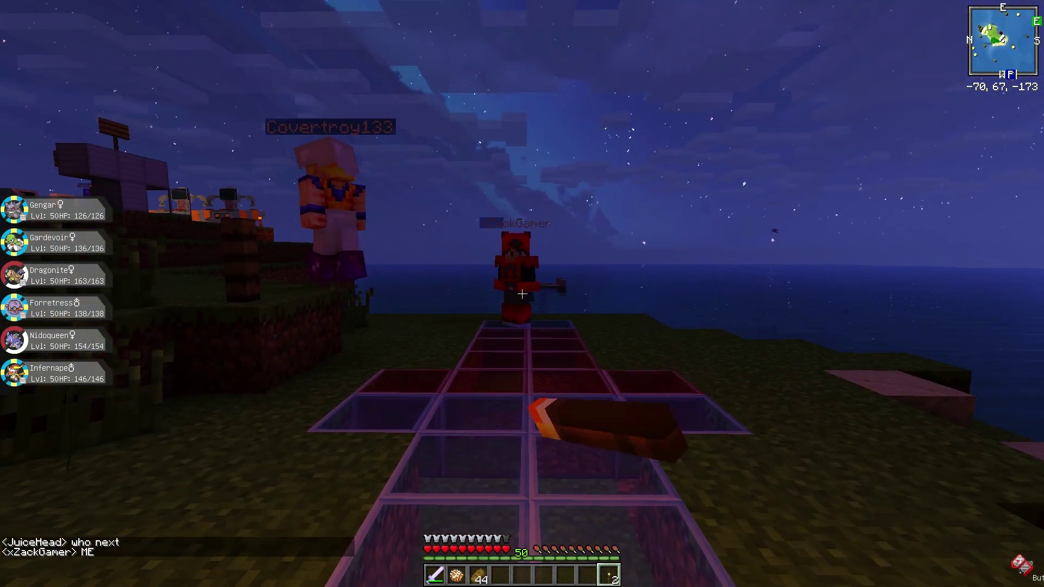
Step: Send out Forretress, accept xZackGamer's Raichu challenge, and choose Spikes
{"action": "key", "text": "r"}
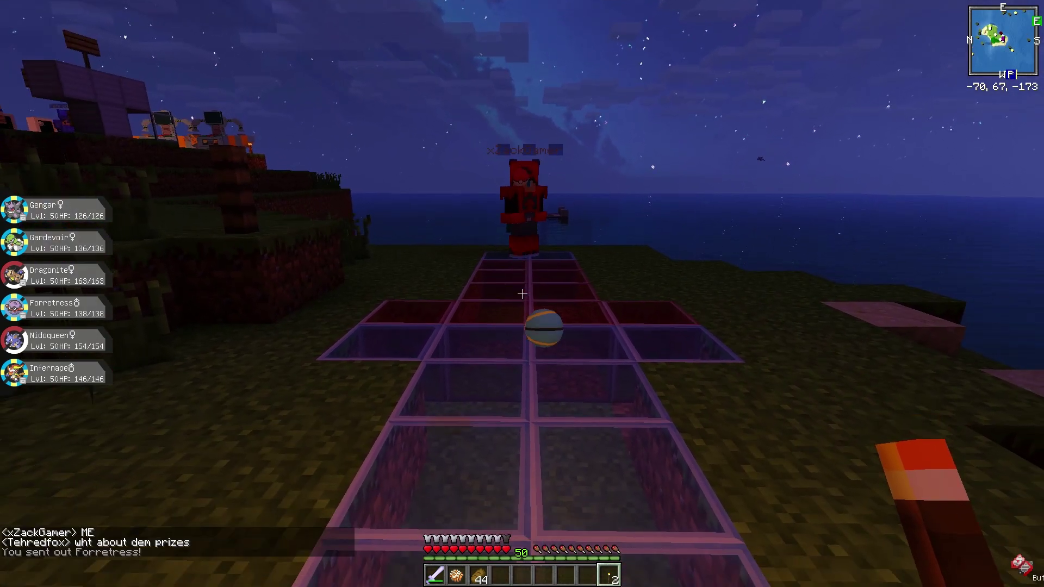
{"action": "key", "text": "r"}
{"action": "key", "text": "r"}
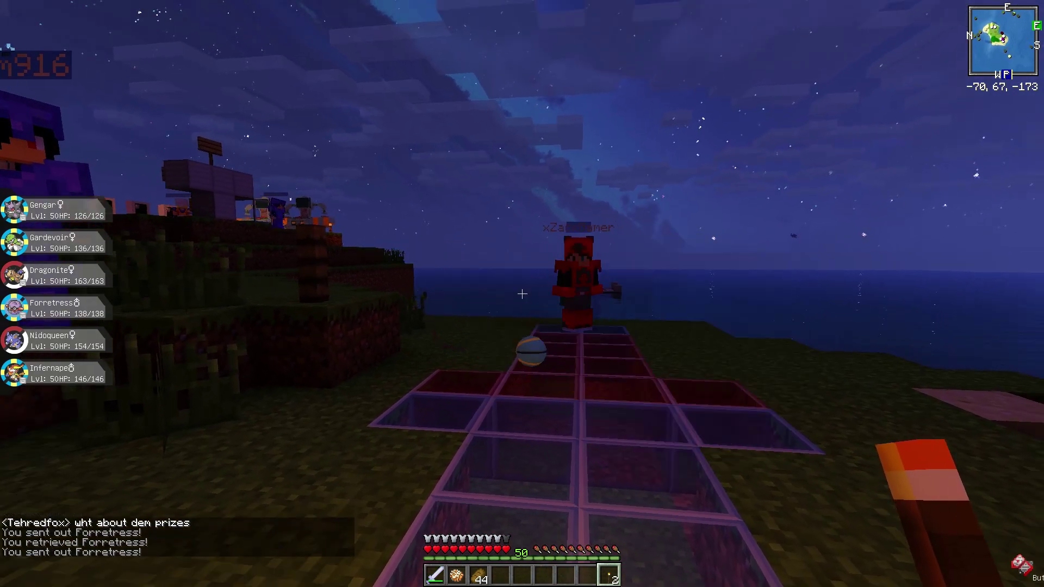
{"action": "left_click", "coordinate": [469, 369]}
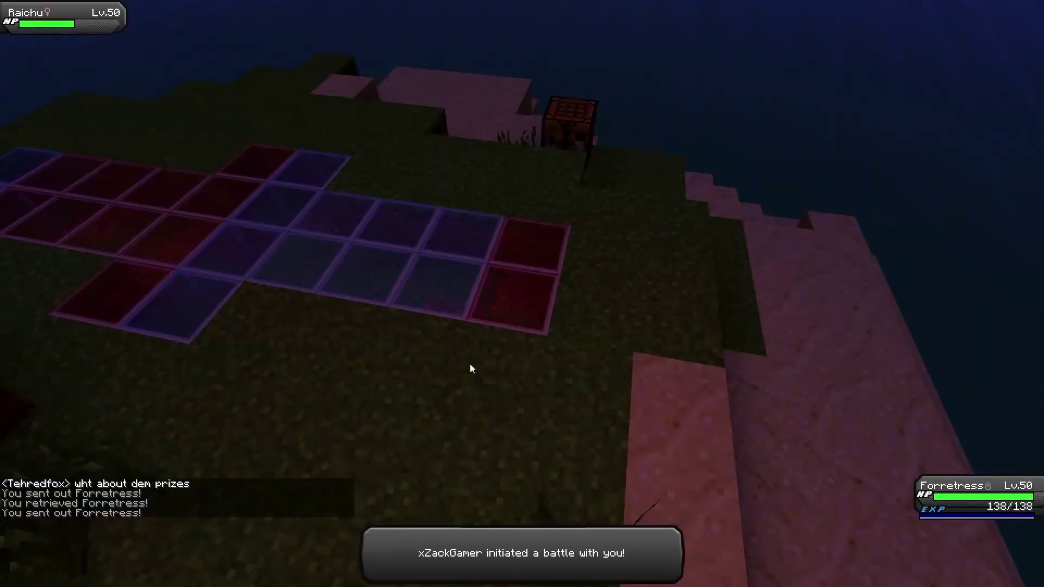
{"action": "left_click", "coordinate": [578, 541]}
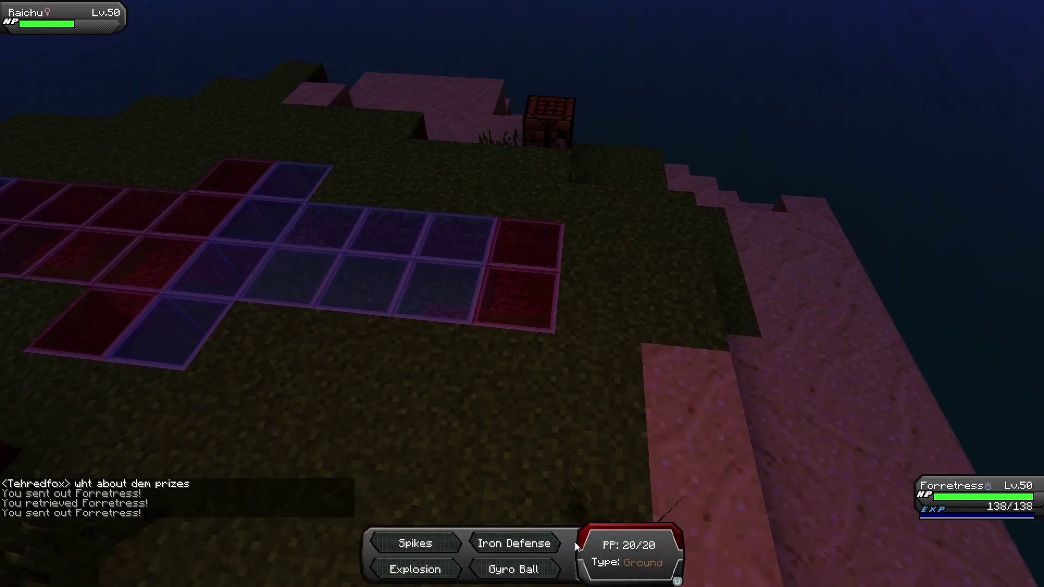
{"action": "left_click", "coordinate": [426, 532]}
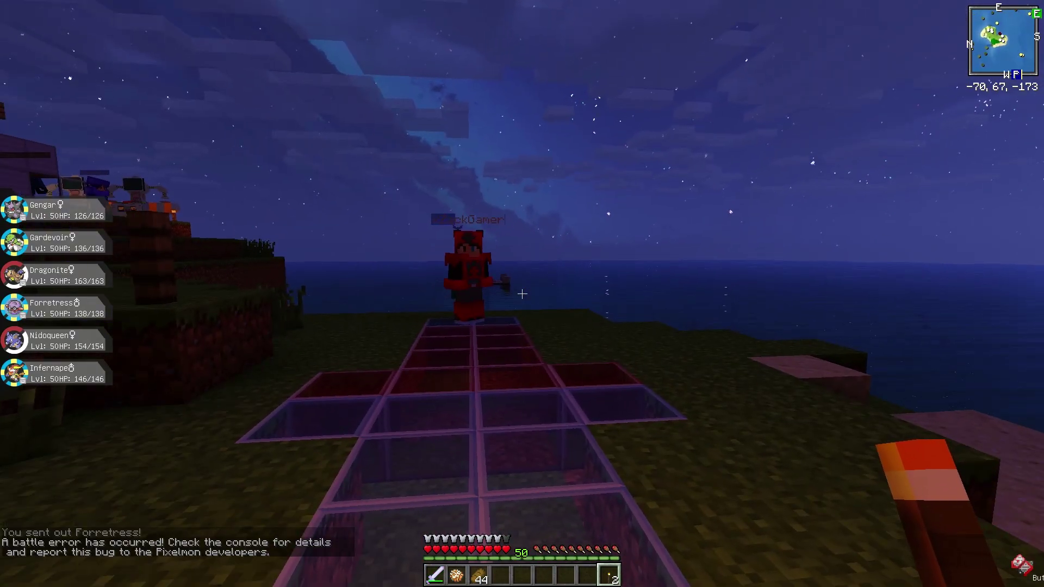
{"action": "type", "text": "twtf"}
Step: Post a short chat reaction and rerun /pokeheal from history for your own team
{"action": "key", "text": "Return"}
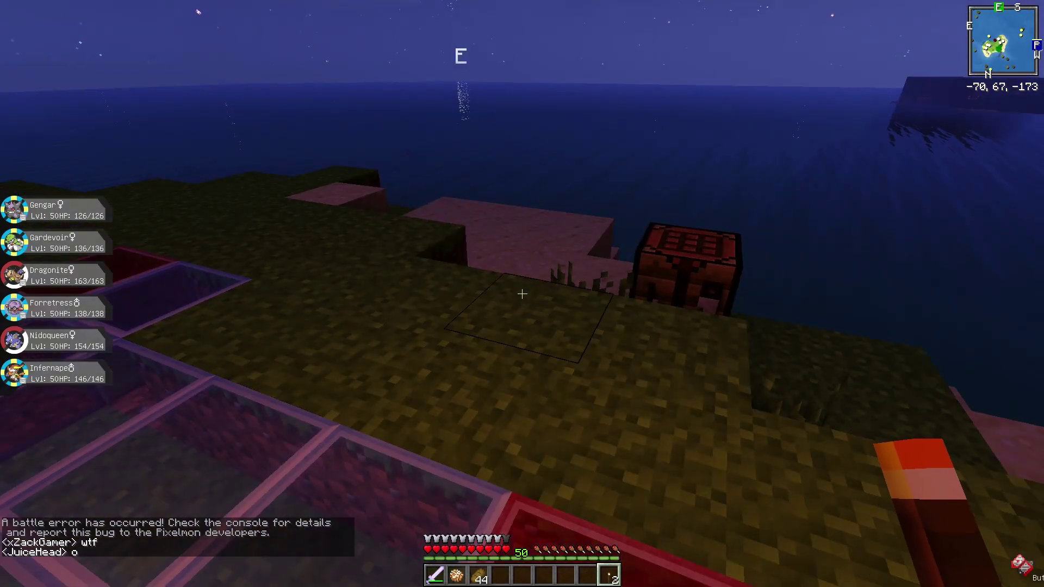
{"action": "type", "text": "to"}
{"action": "key", "text": "Up"}
{"action": "key", "text": "Up"}
{"action": "key", "text": "Up"}
{"action": "key", "text": "Up"}
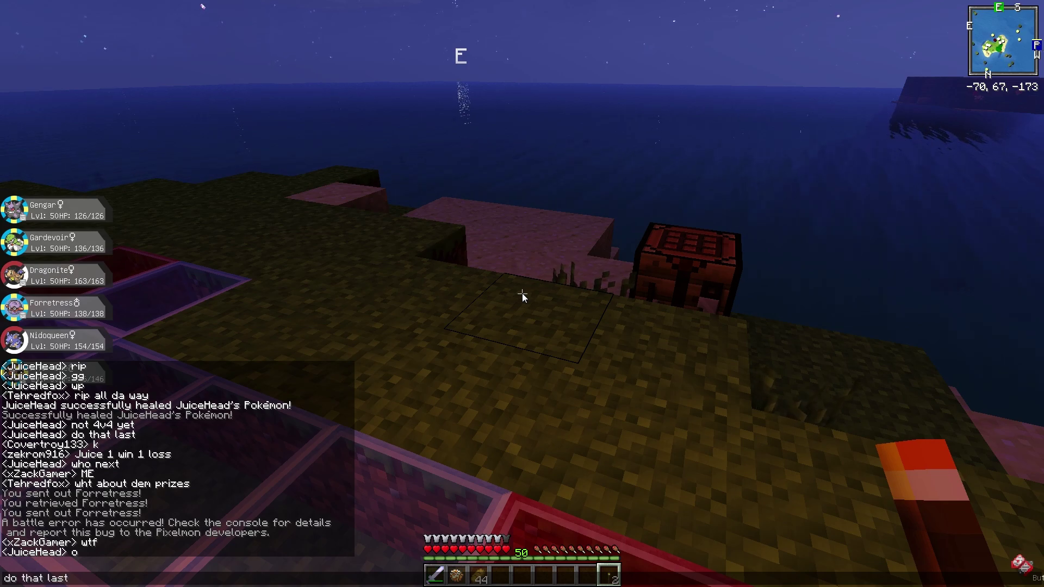
{"action": "key", "text": "Up"}
{"action": "key", "text": "Up"}
{"action": "key", "text": "Return"}
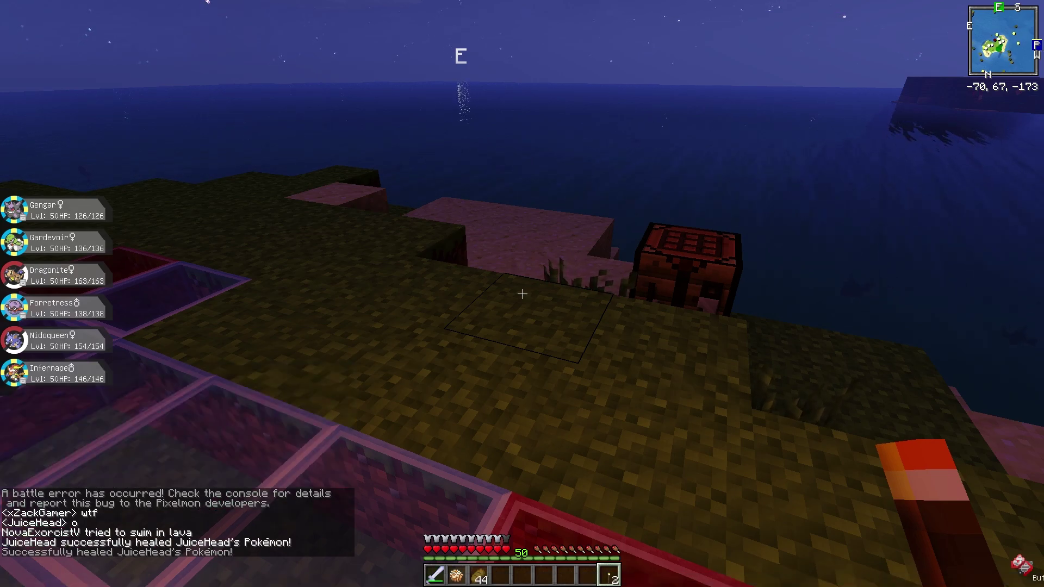
{"action": "type", "text": "/pokeheal "}
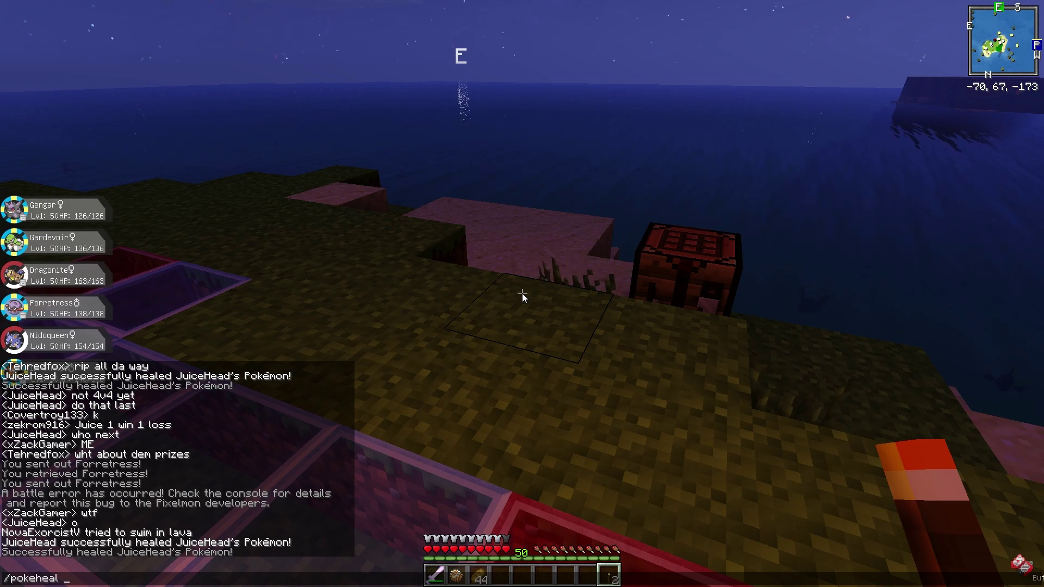
{"action": "type", "text": "x"}
Step: Heal the other players' teams with /pokeheal, correcting a wrong Tab-completed name
{"action": "key", "text": "Tab"}
{"action": "key", "text": "Return"}
{"action": "key", "text": "t"}
{"action": "key", "text": "Up"}
{"action": "key", "text": "BackSpace"}
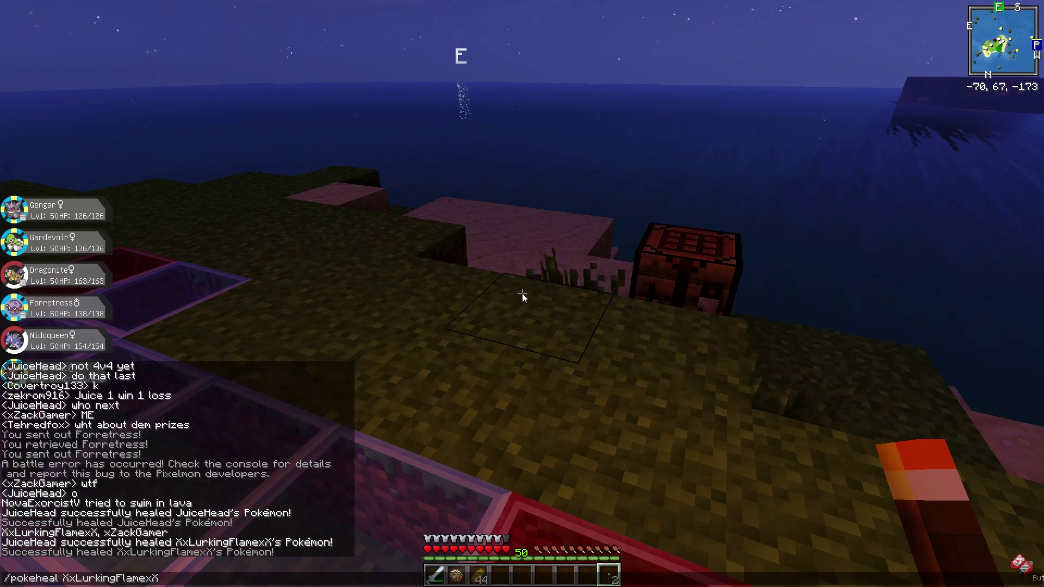
{"action": "key", "text": "BackSpace"}
{"action": "key", "text": "BackSpace"}
{"action": "key", "text": "BackSpace"}
{"action": "key", "text": "BackSpace"}
{"action": "key", "text": "BackSpace"}
{"action": "key", "text": "BackSpace"}
{"action": "key", "text": "BackSpace"}
{"action": "key", "text": "BackSpace"}
{"action": "key", "text": "BackSpace"}
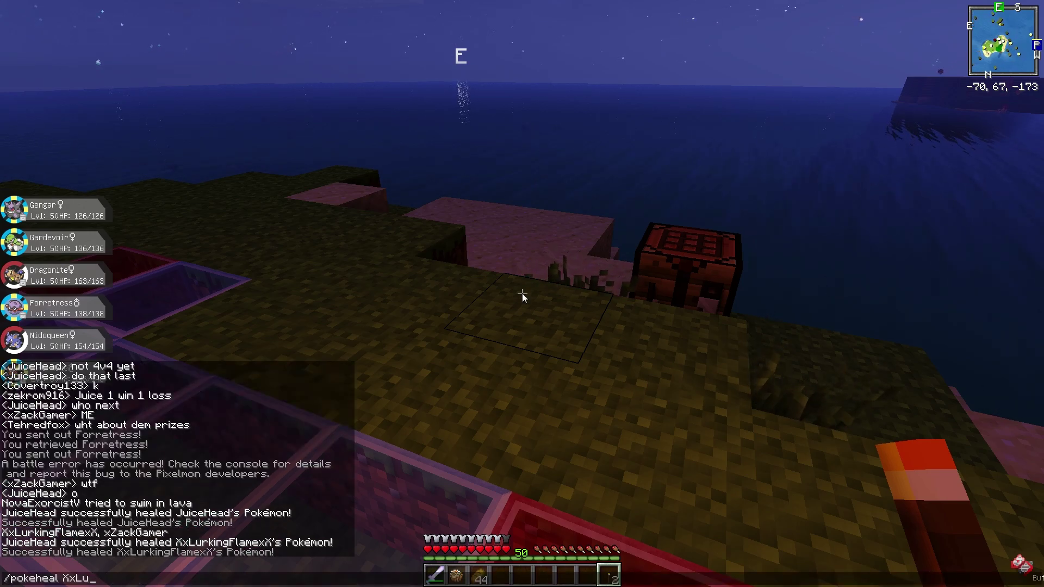
{"action": "key", "text": "BackSpace"}
{"action": "type", "text": "x"}
{"action": "key", "text": "Tab"}
{"action": "key", "text": "Return"}
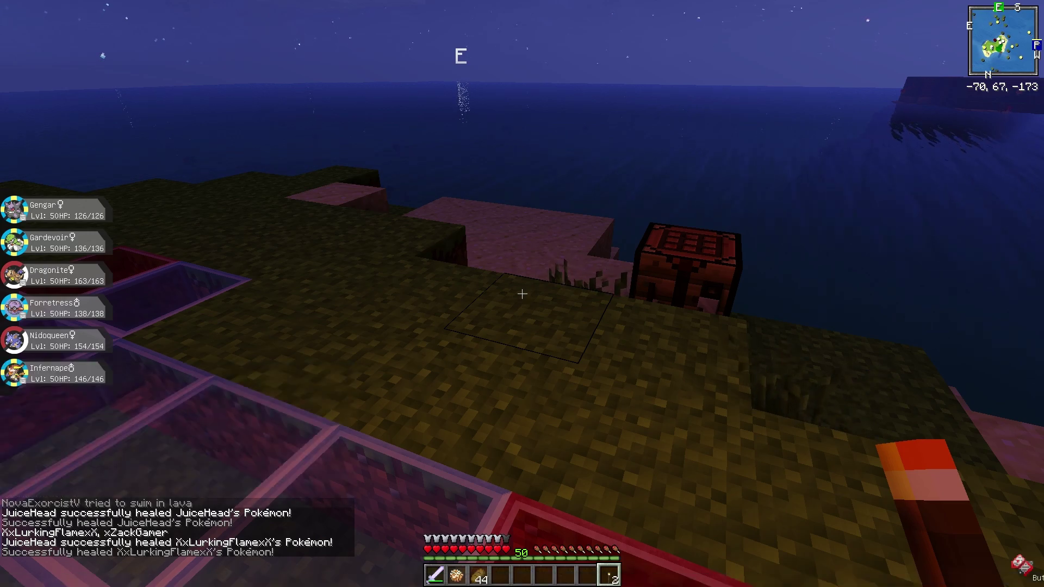
Step: Battle xZackGamer with Forretress using Spikes, and post a 'light screen glitched' chat message
{"action": "key", "text": "r"}
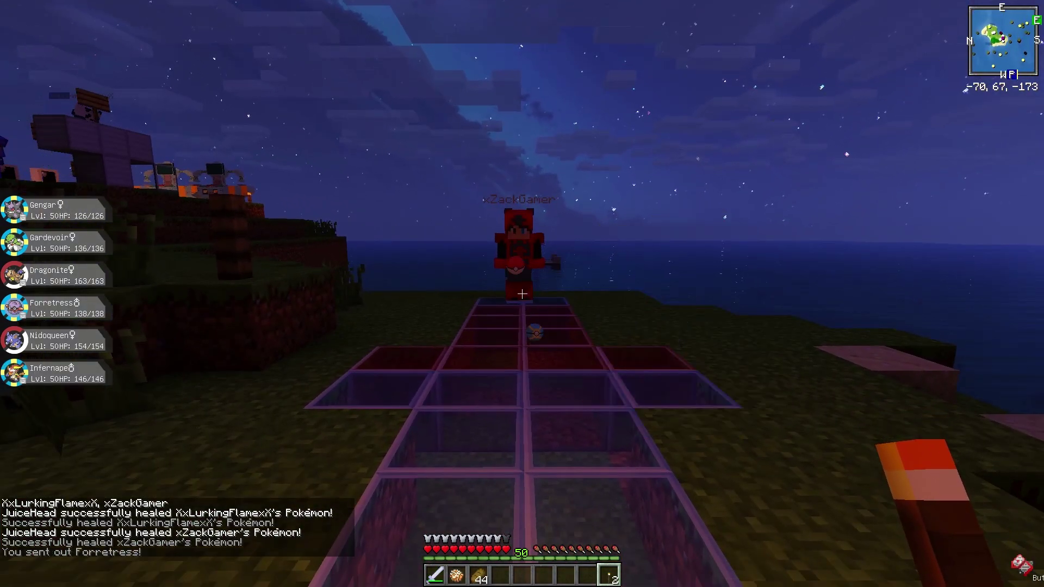
{"action": "left_click", "coordinate": [462, 374]}
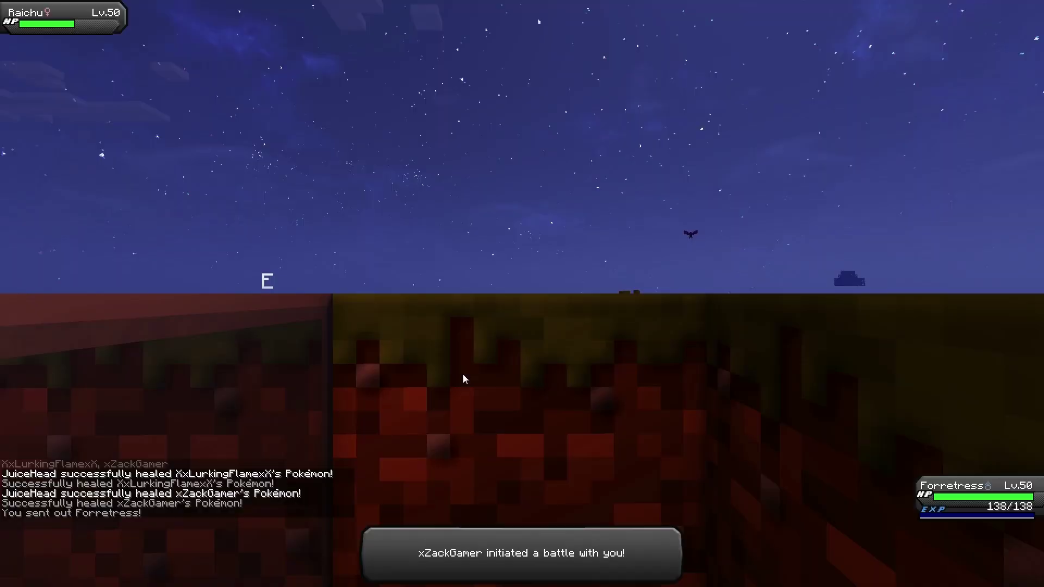
{"action": "left_click", "coordinate": [464, 372]}
{"action": "left_click", "coordinate": [571, 535]}
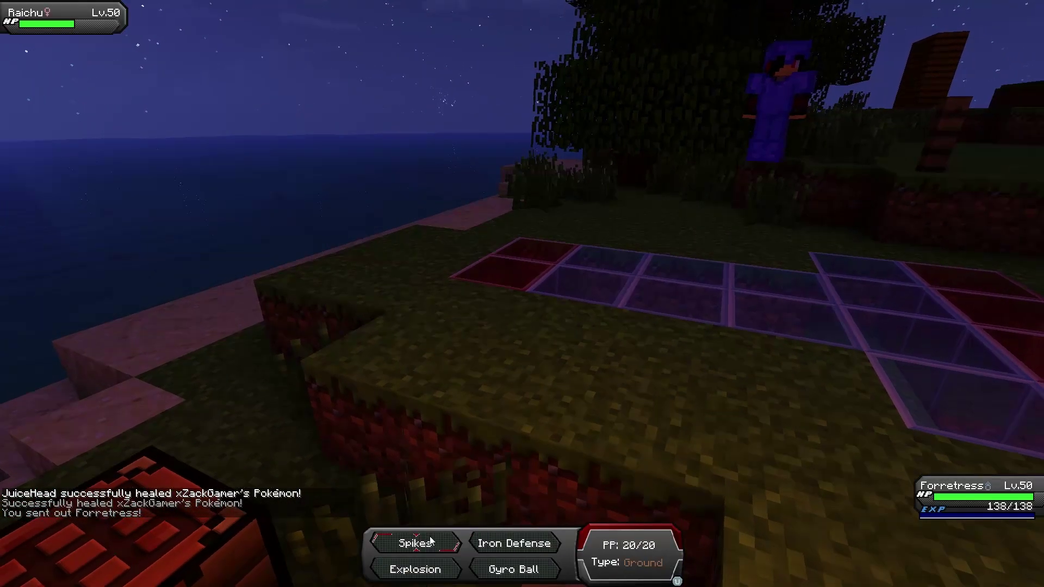
{"action": "left_click", "coordinate": [457, 502]}
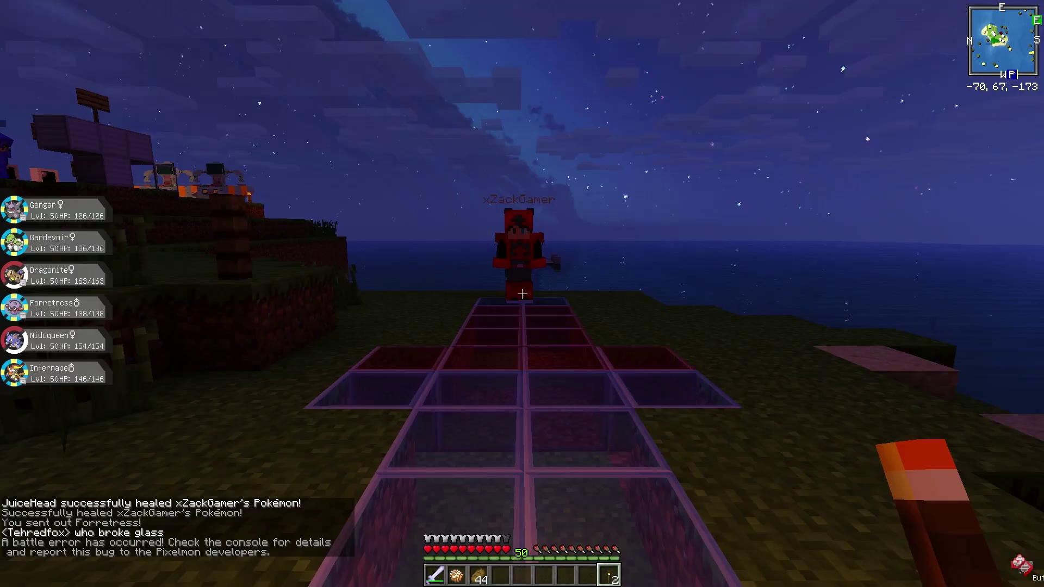
{"action": "key", "text": "t"}
{"action": "type", "text": "light screen glitched"}
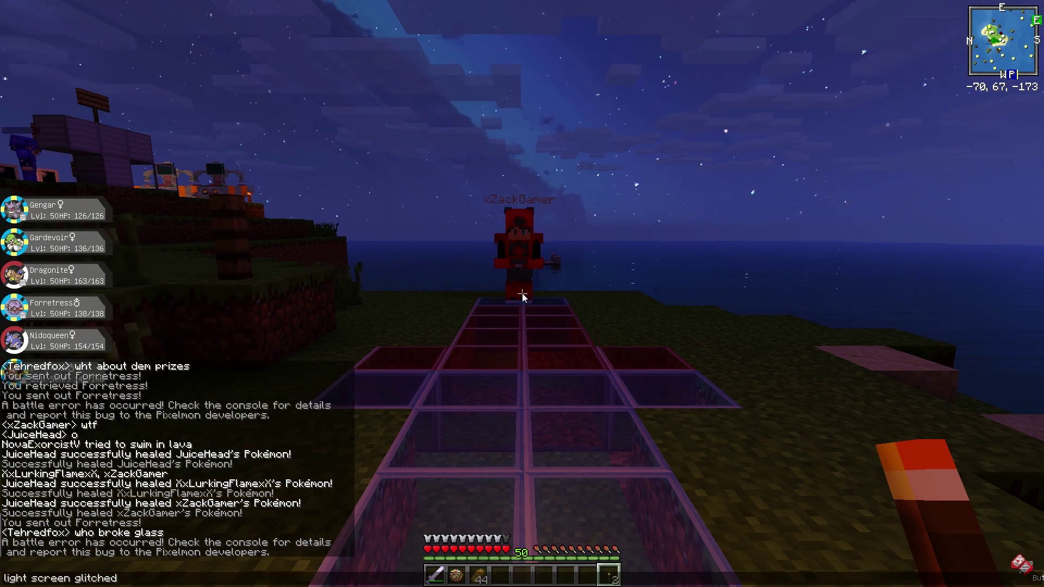
{"action": "type", "text": "?"}
{"action": "key", "text": "Return"}
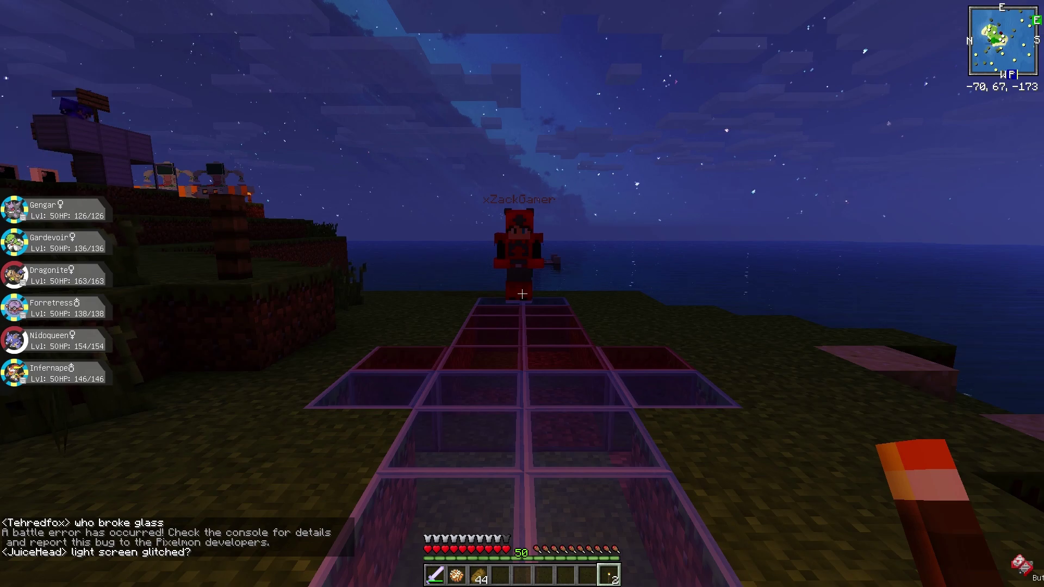
Step: Re-throw Forretress, retry Spikes, post an 'idek' reply, and send Forretress out again
{"action": "key", "text": "r"}
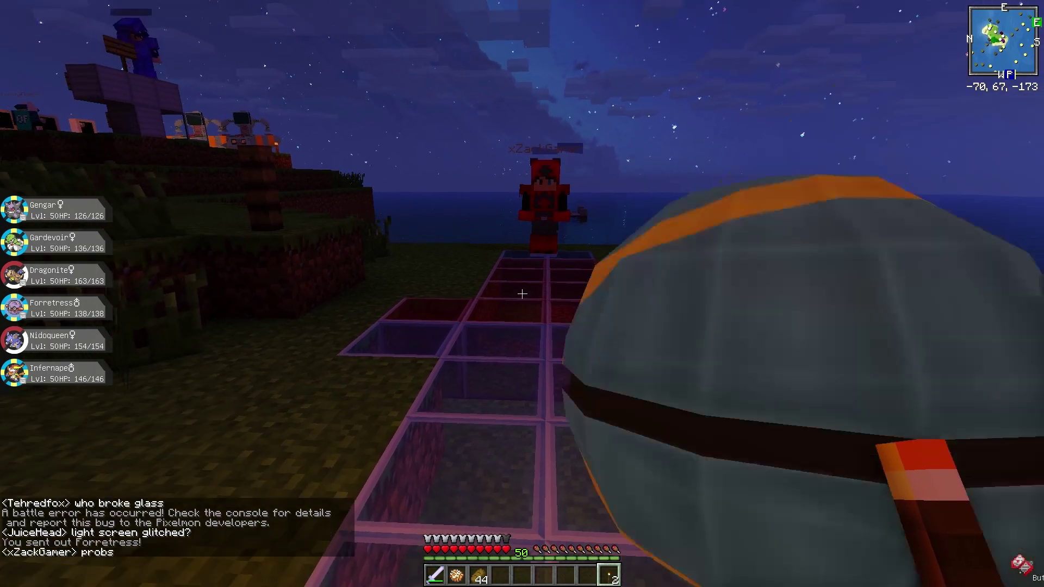
{"action": "key", "text": "r"}
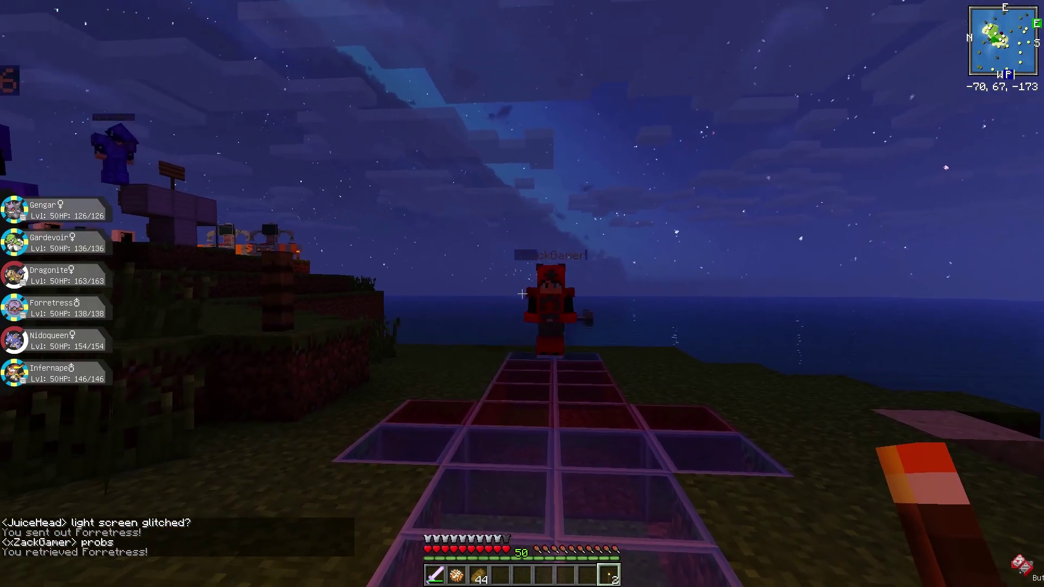
{"action": "key", "text": "r"}
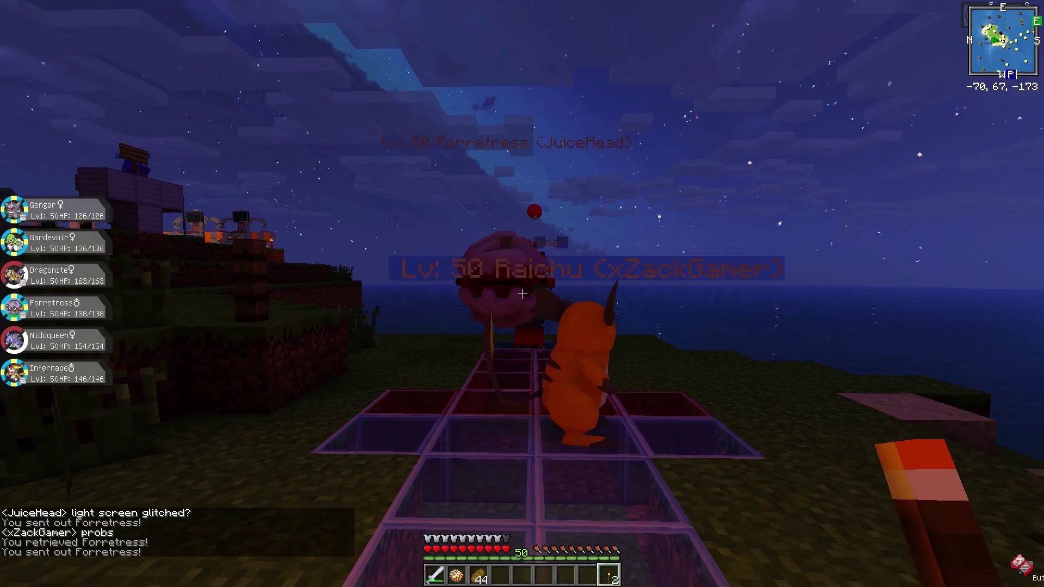
{"action": "left_click", "coordinate": [470, 368]}
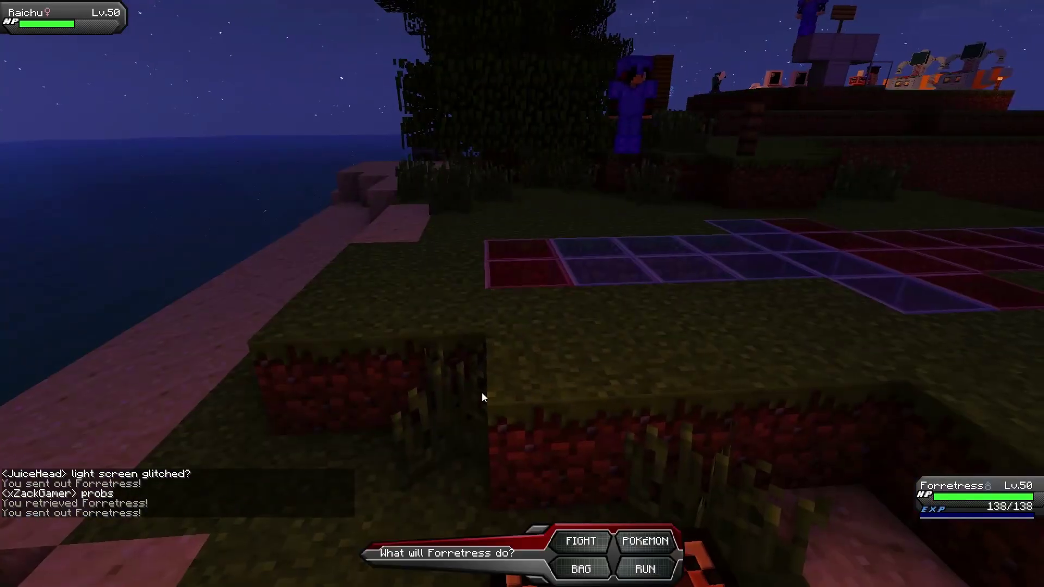
{"action": "left_click", "coordinate": [570, 553]}
{"action": "left_click", "coordinate": [399, 548]}
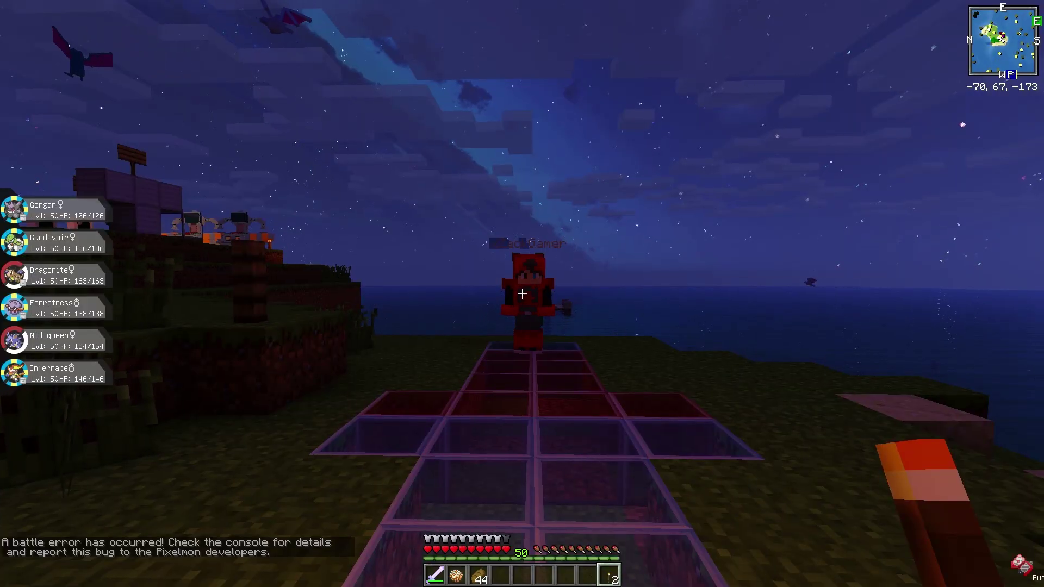
{"action": "type", "text": "tdek"}
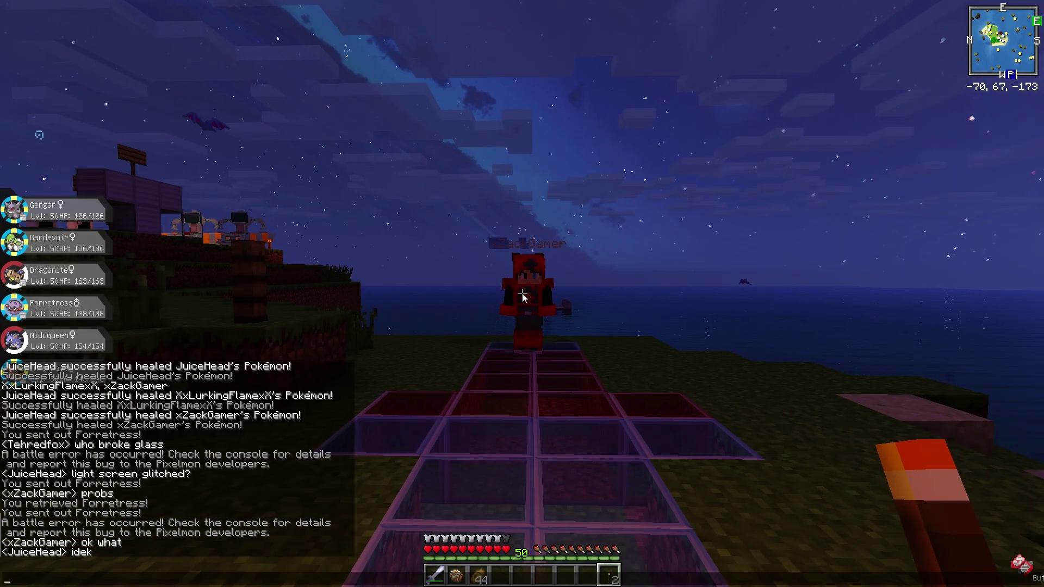
{"action": "key", "text": "Return"}
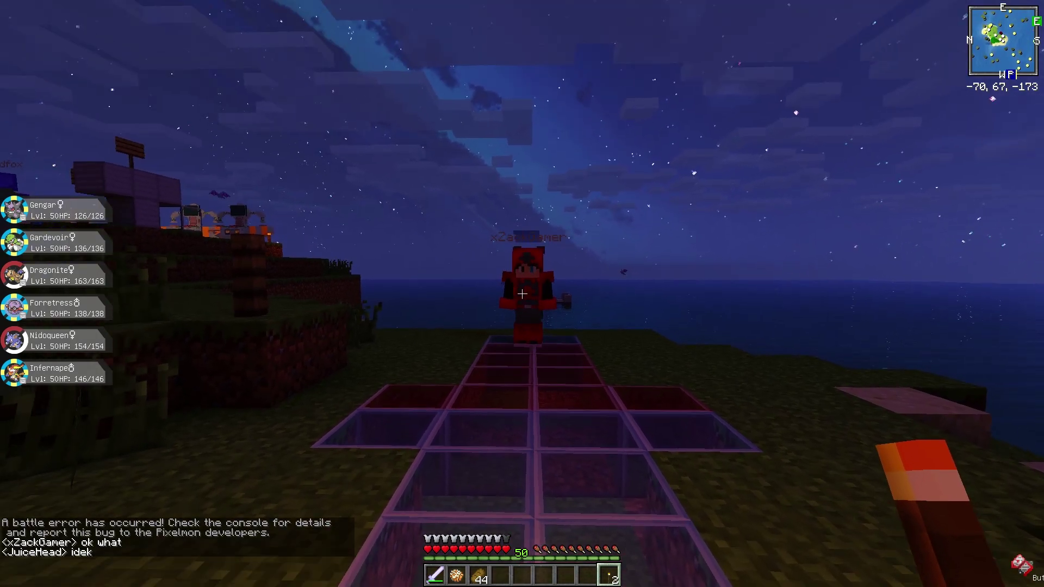
{"action": "key", "text": "r"}
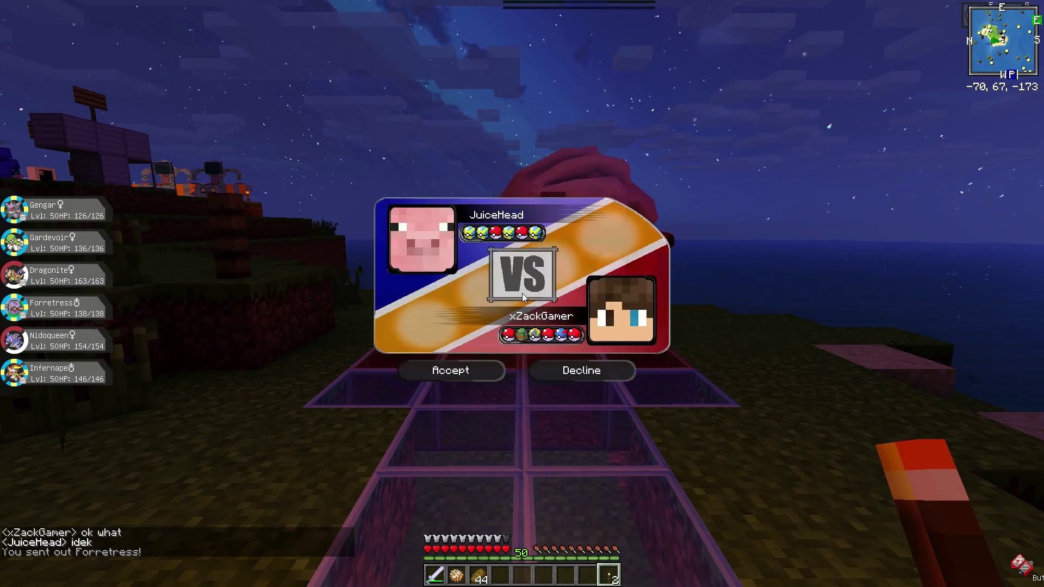
Step: Accept the challenge and have Forretress use Spikes, Gyro Ball, then Explosion on Raichu
{"action": "left_click", "coordinate": [451, 370]}
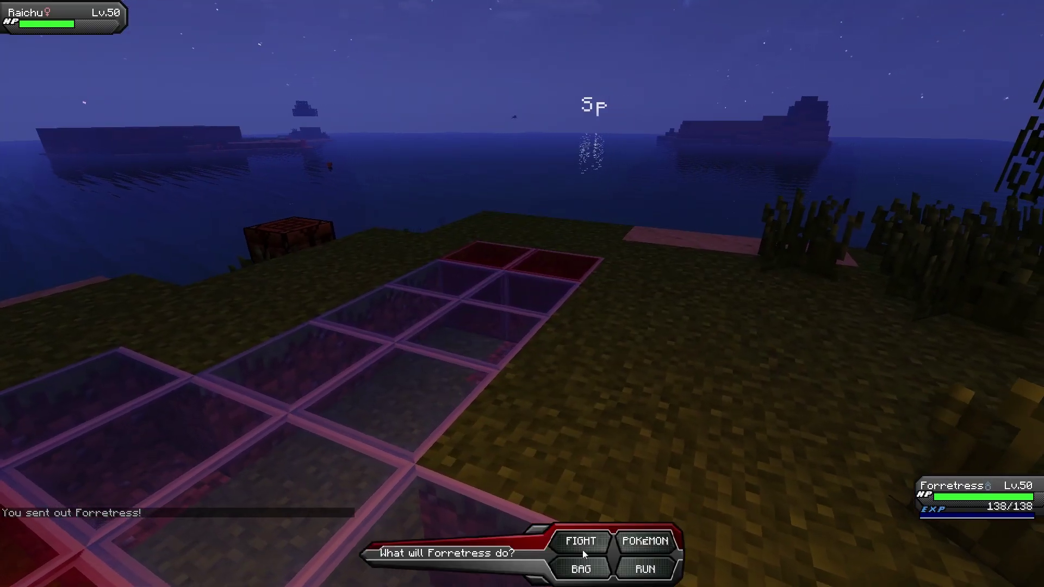
{"action": "left_click", "coordinate": [582, 550]}
{"action": "left_click", "coordinate": [432, 543]}
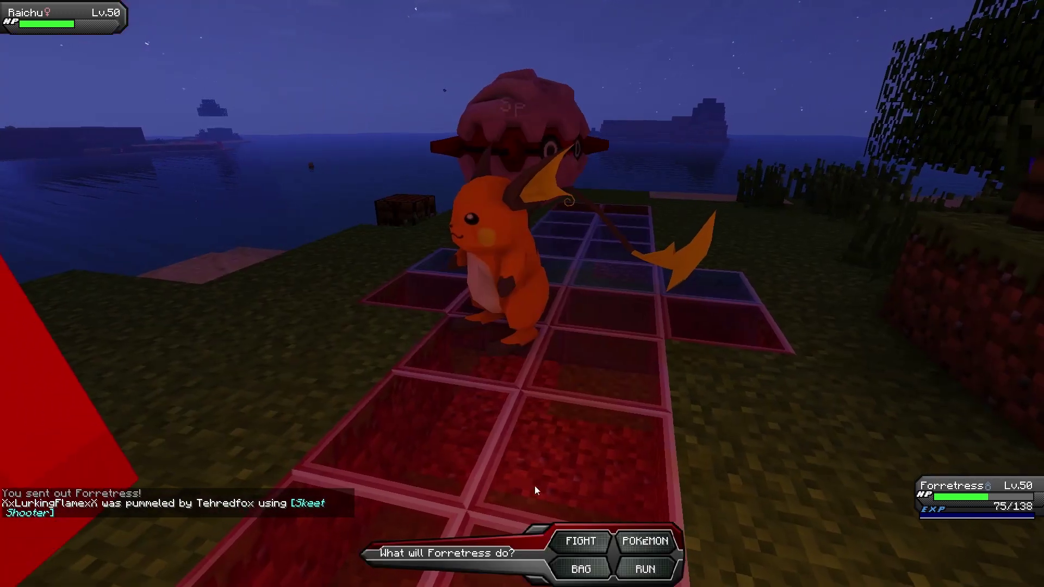
{"action": "left_click", "coordinate": [581, 541]}
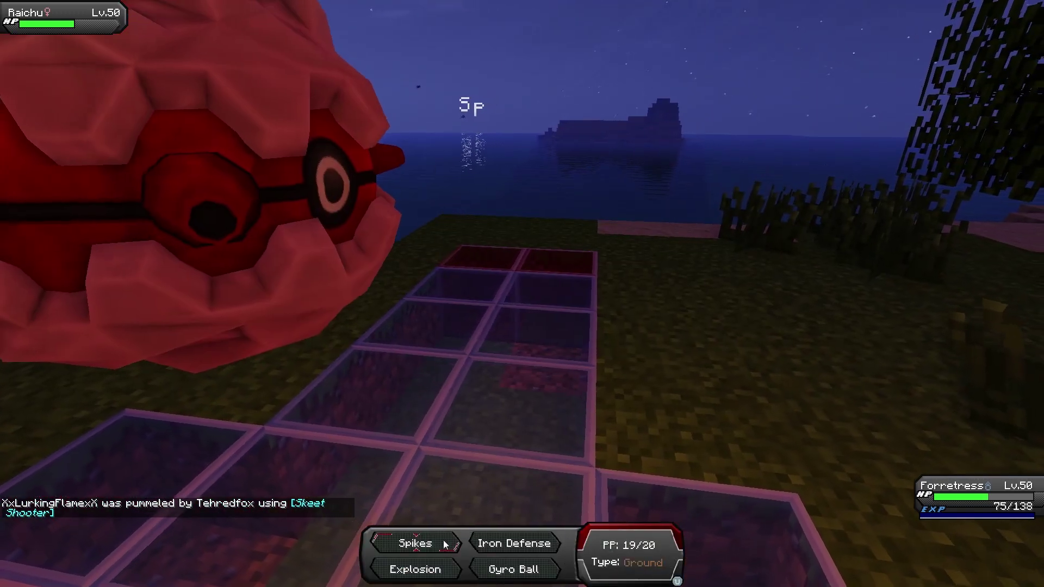
{"action": "left_click", "coordinate": [522, 558]}
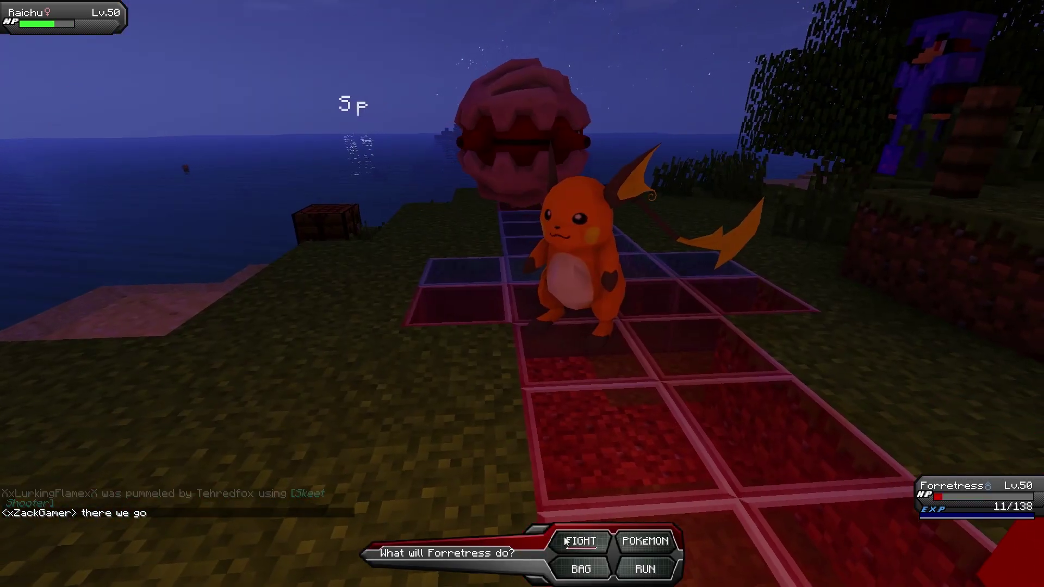
{"action": "left_click", "coordinate": [581, 541]}
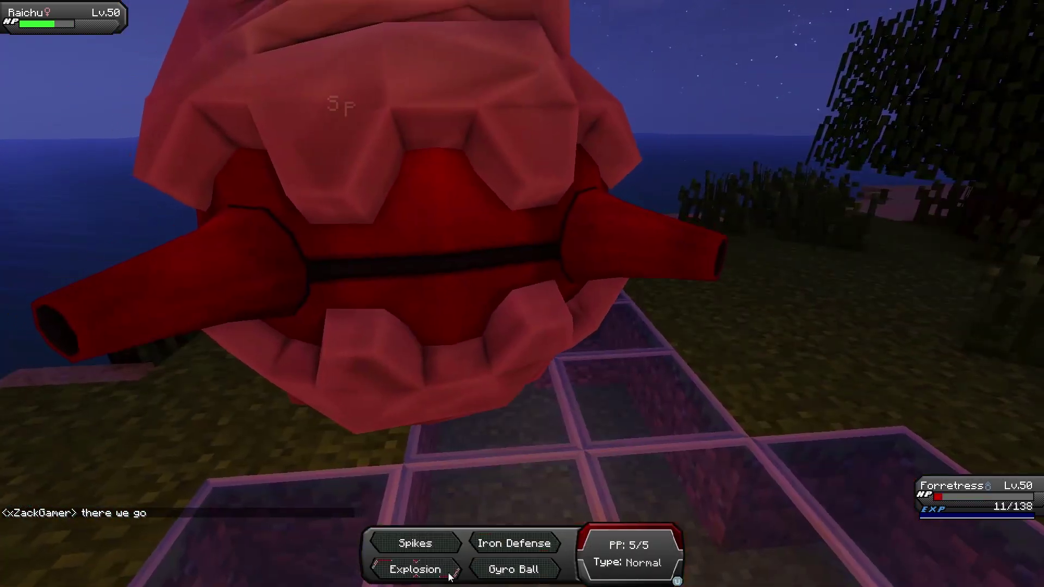
{"action": "left_click", "coordinate": [416, 570]}
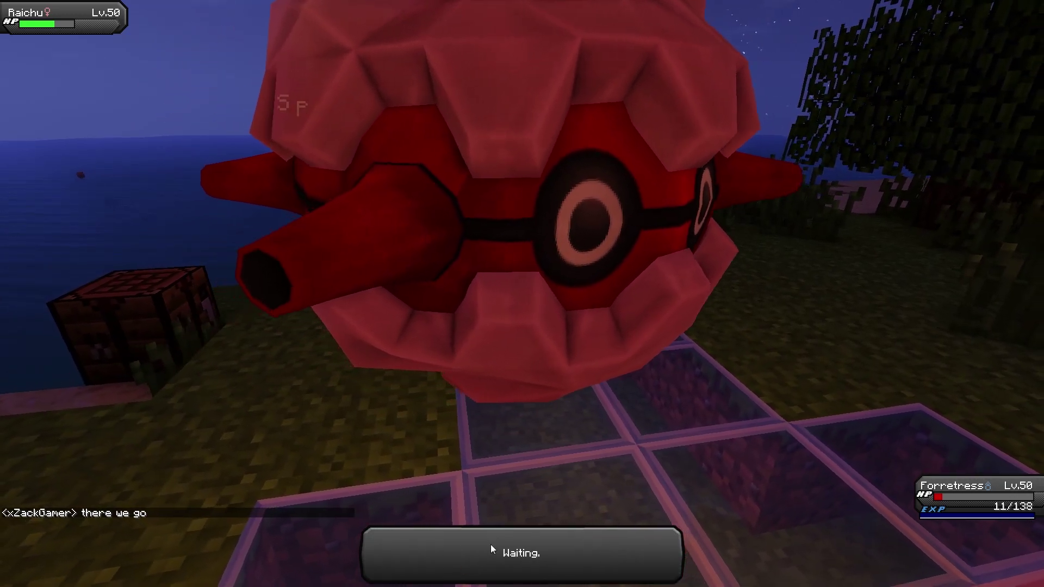
Step: Send in Nidoqueen and hit Raichu with Earth Power and Body Slam
{"action": "left_click", "coordinate": [558, 489]}
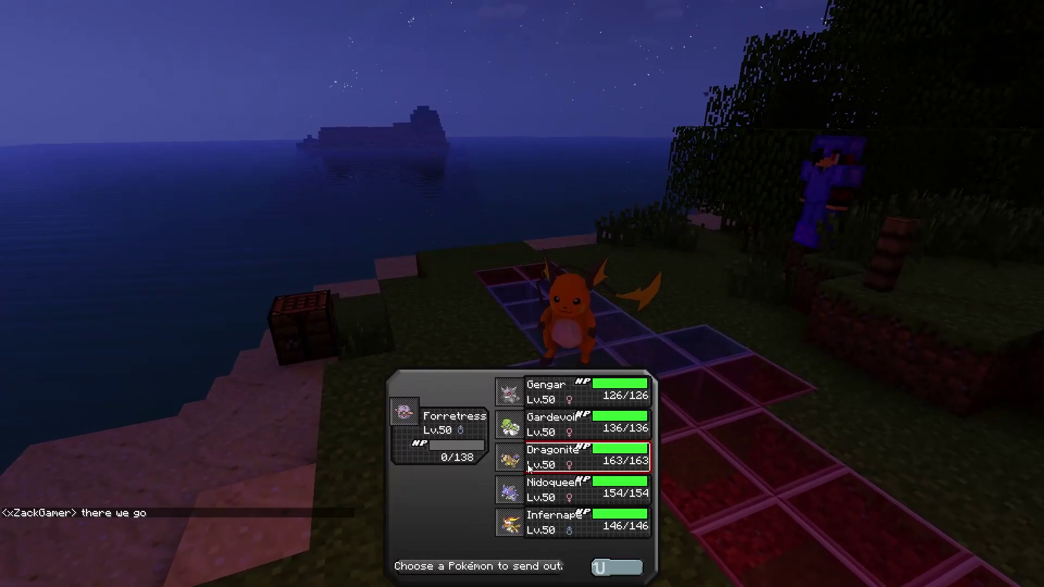
{"action": "left_click", "coordinate": [558, 489]}
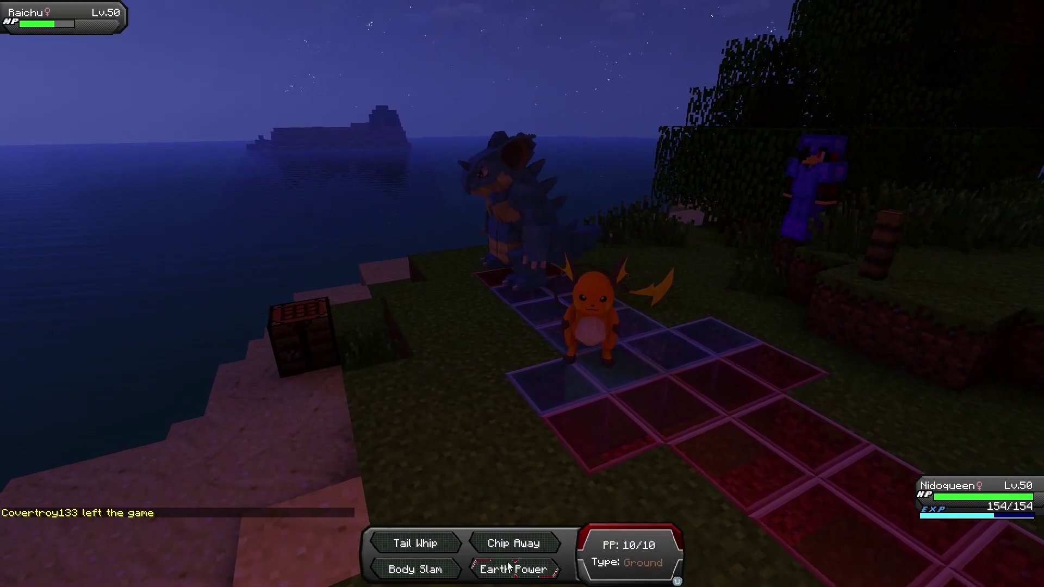
{"action": "left_click", "coordinate": [510, 565]}
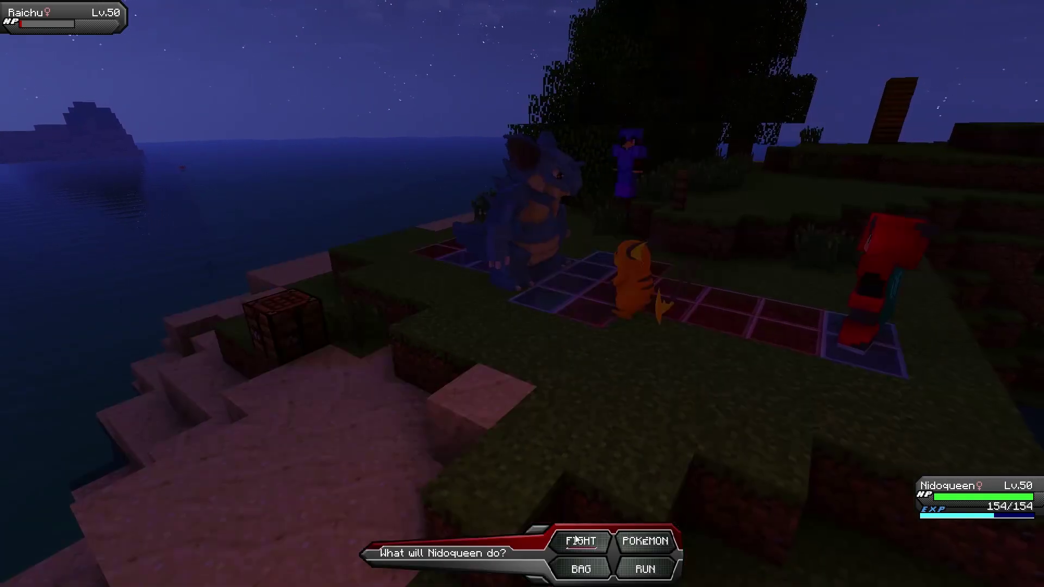
{"action": "left_click", "coordinate": [555, 538]}
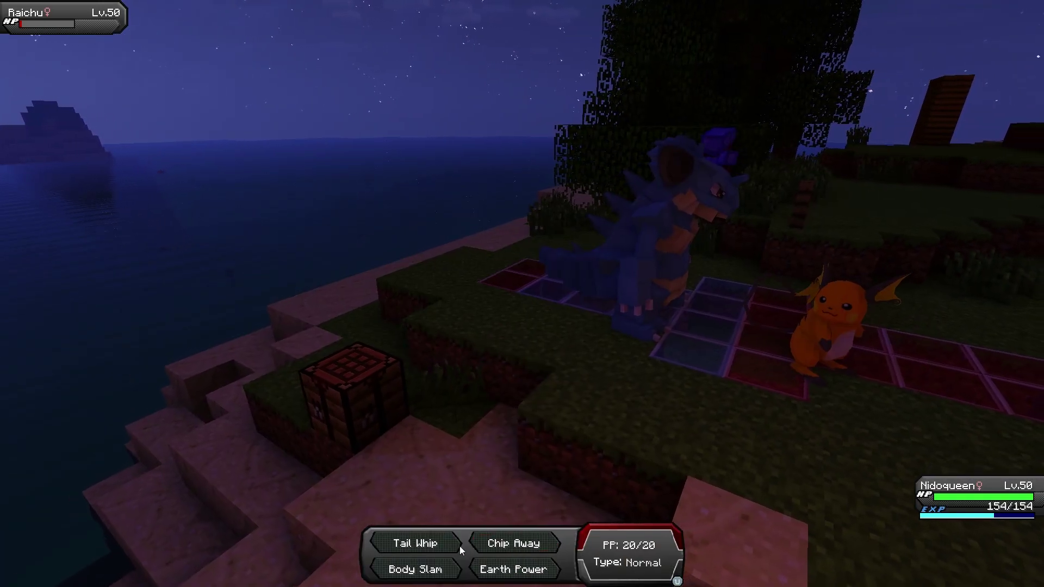
{"action": "left_click", "coordinate": [433, 568]}
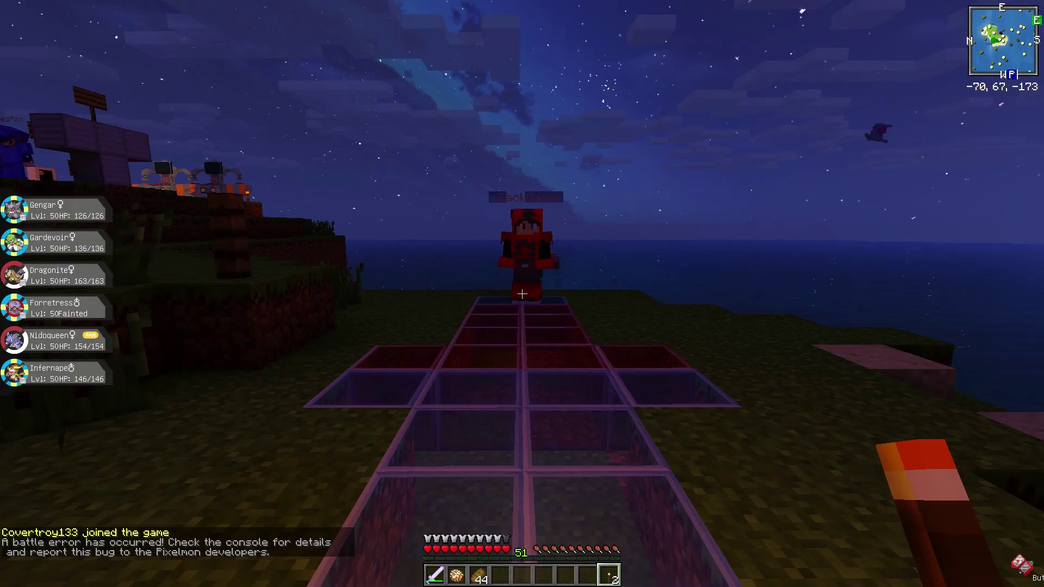
{"action": "key", "text": "t"}
{"action": "key", "text": "Escape"}
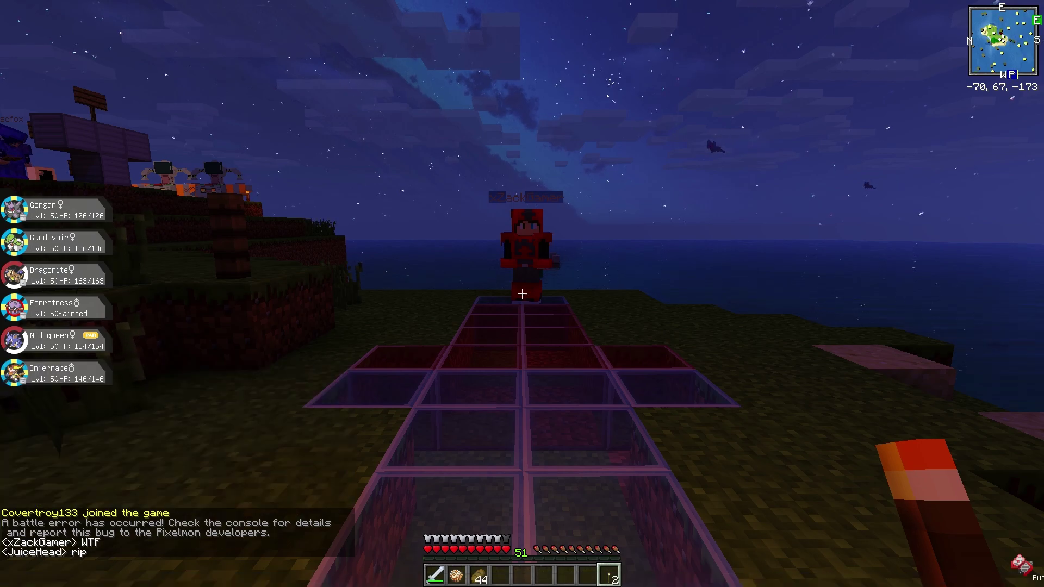
{"action": "key", "text": "t"}
{"action": "type", "text": "one of your poke glitched ma"}
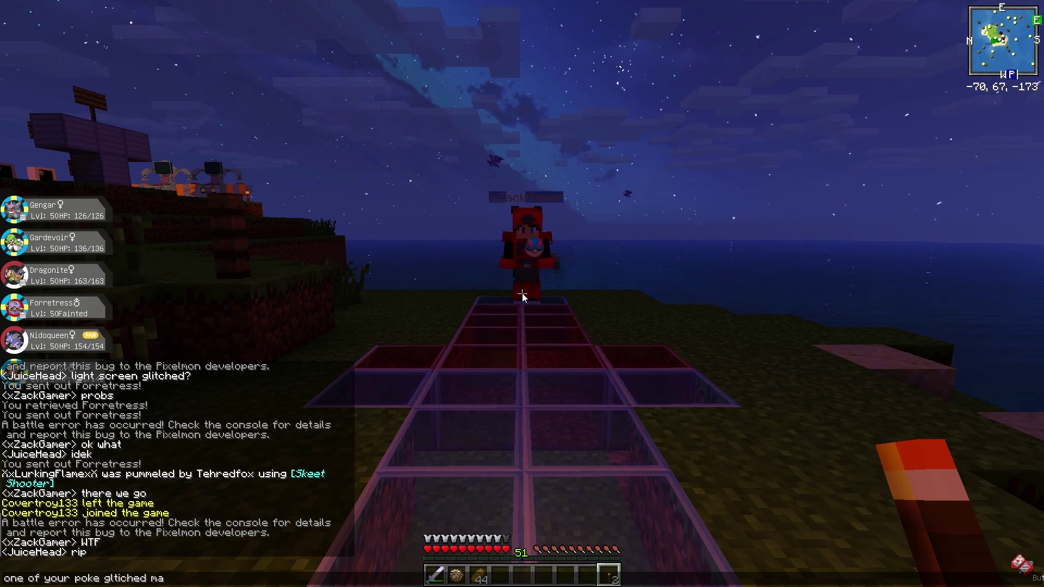
{"action": "type", "text": "ybe"}
{"action": "key", "text": "Return"}
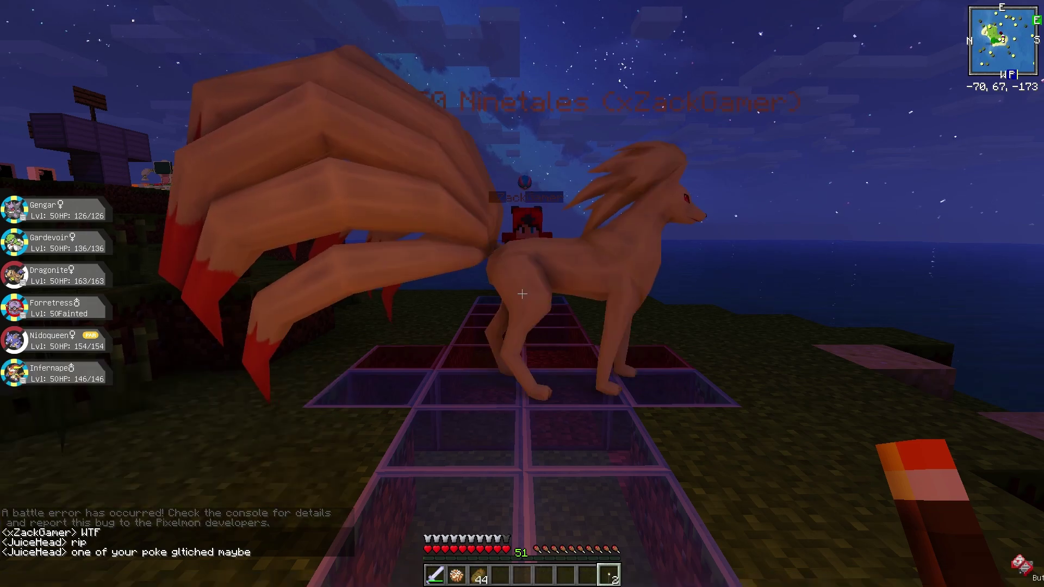
{"action": "key", "text": "t"}
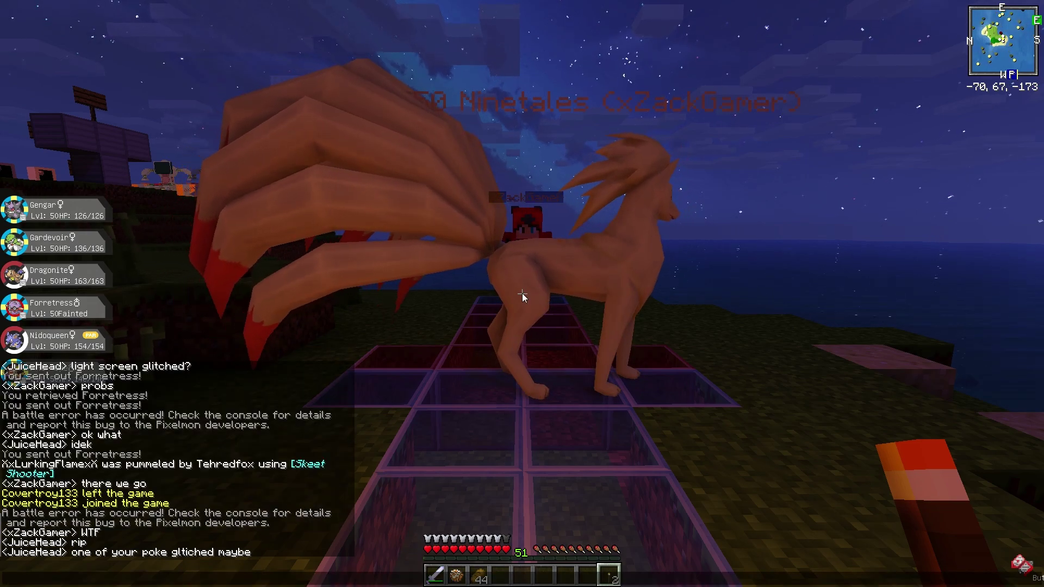
{"action": "key", "text": "Escape"}
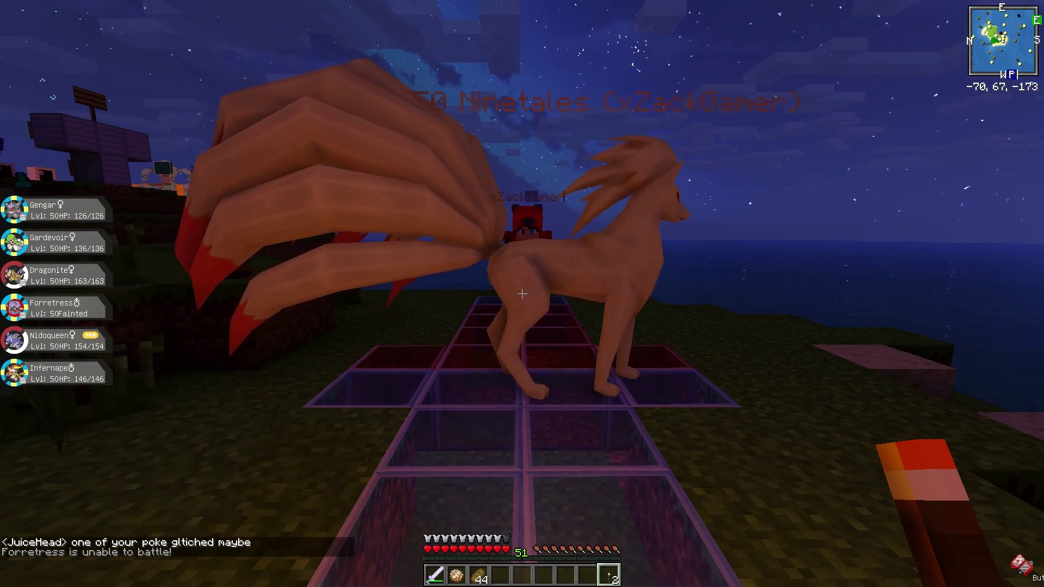
{"action": "key", "text": "r"}
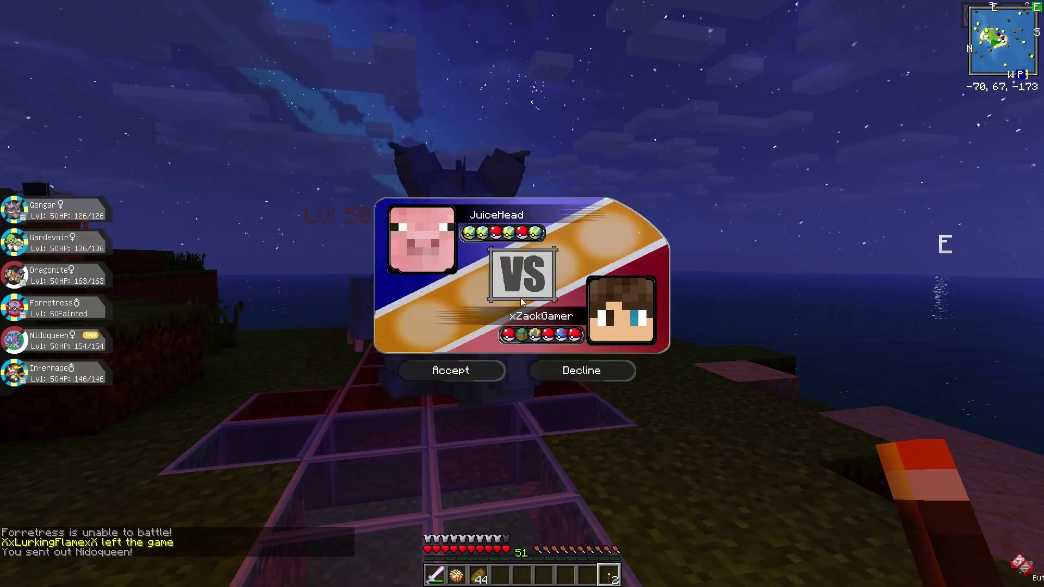
Step: Accept the challenge and knock out Ninetales with repeated Nidoqueen Earth Power attacks
{"action": "left_click", "coordinate": [446, 358]}
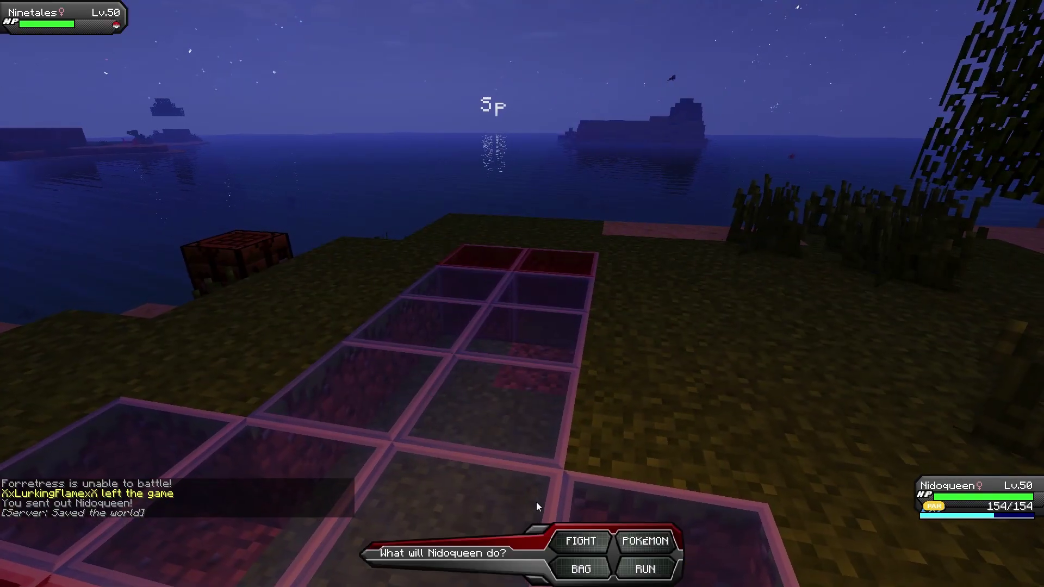
{"action": "left_click", "coordinate": [551, 534]}
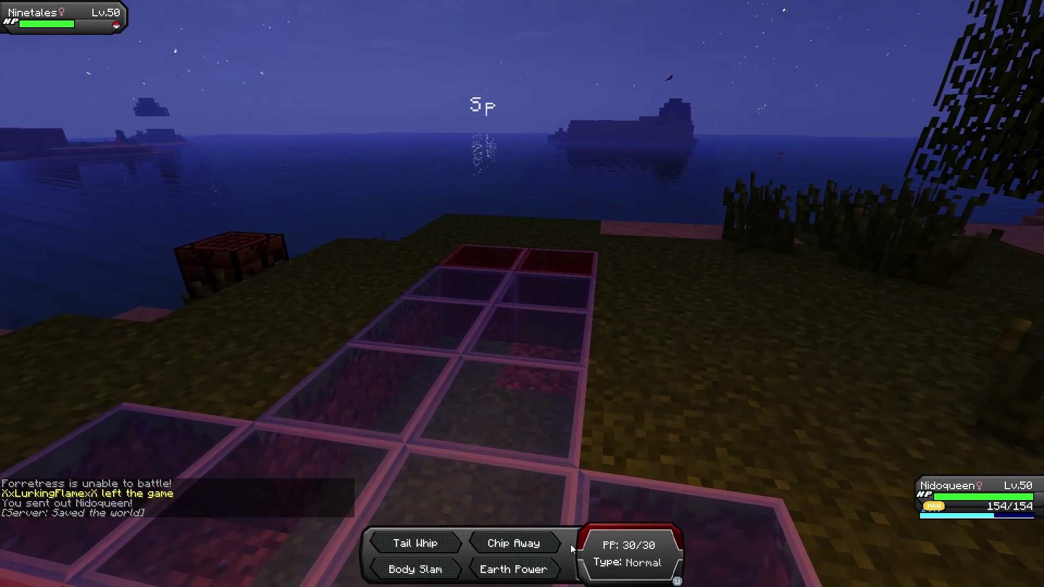
{"action": "left_click", "coordinate": [510, 566]}
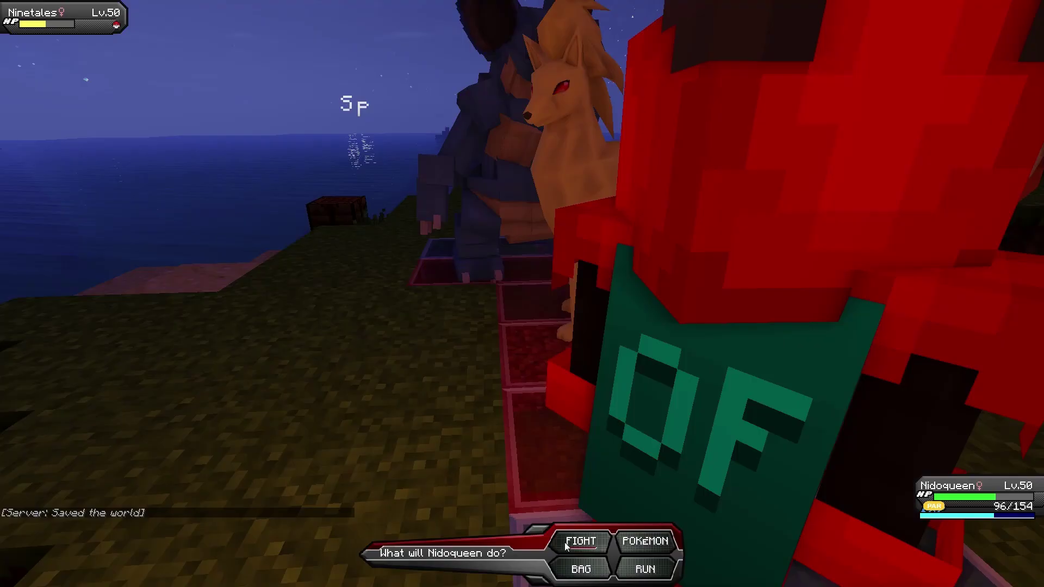
{"action": "left_click", "coordinate": [540, 470]}
{"action": "left_click", "coordinate": [549, 560]}
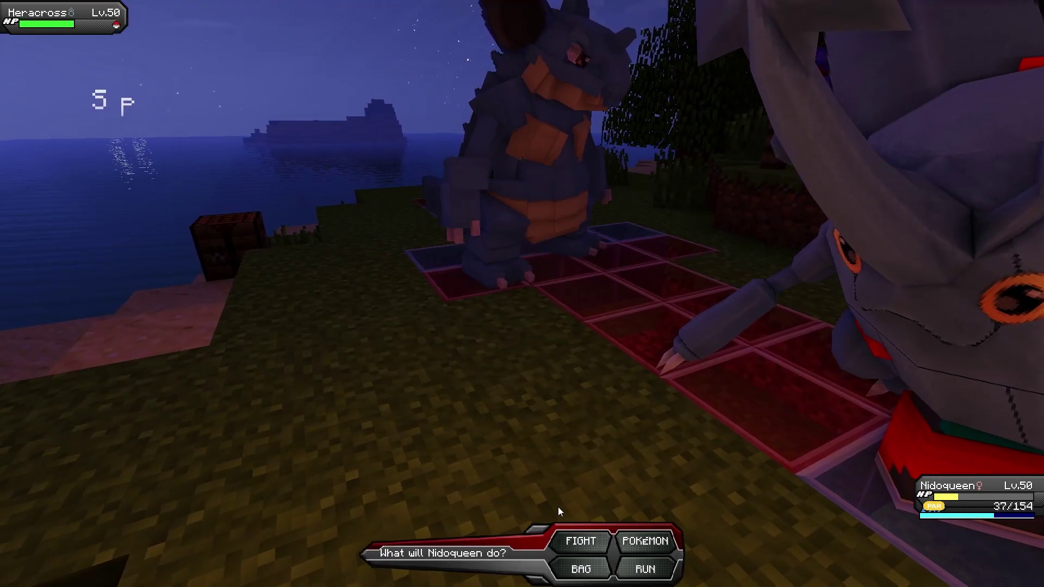
Step: Attack Heracross with Nidoqueen, then send in Infernape and use Bulk Up
{"action": "left_click", "coordinate": [586, 536]}
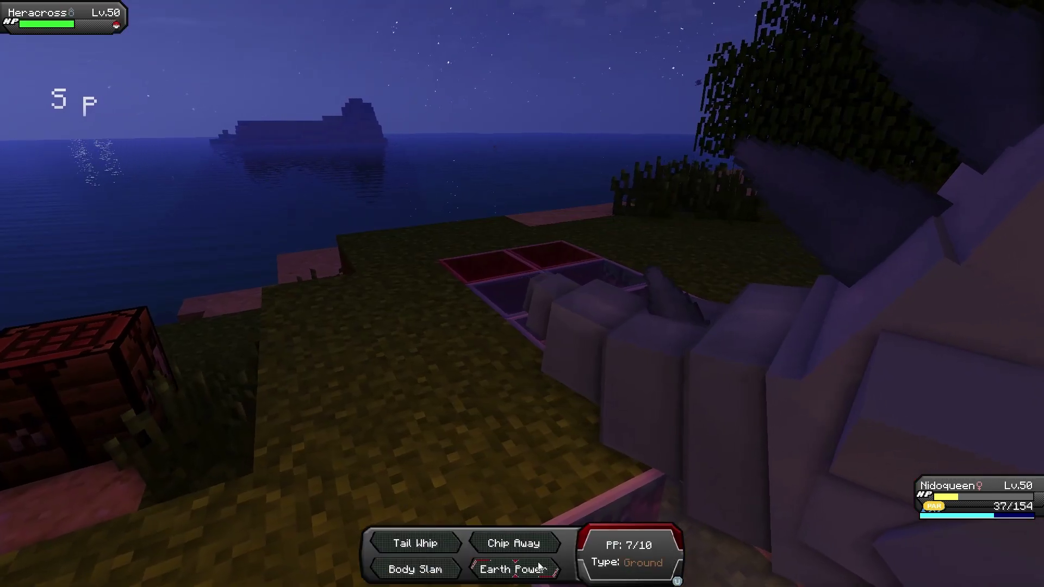
{"action": "left_click", "coordinate": [513, 544]}
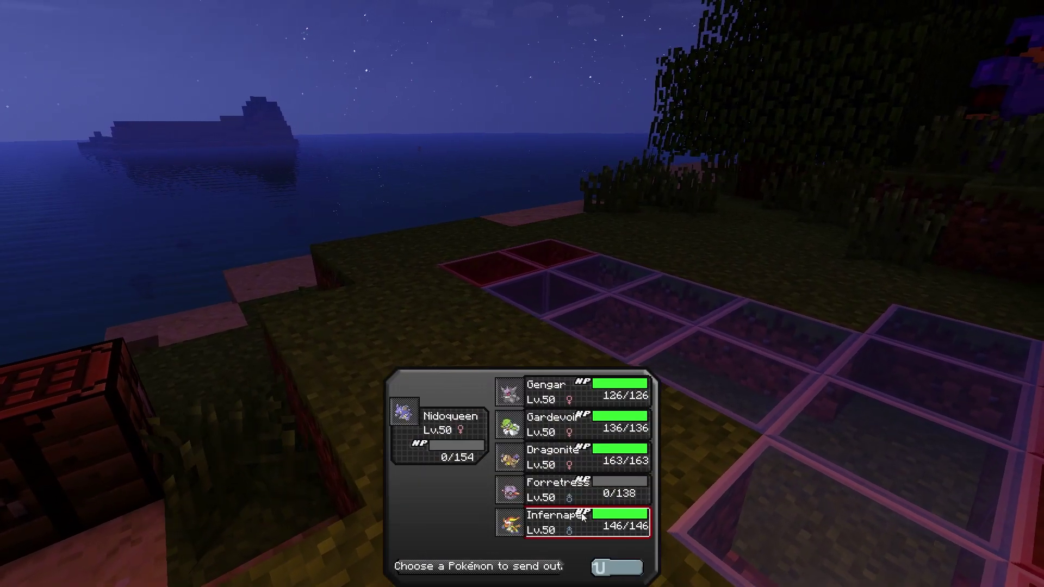
{"action": "left_click", "coordinate": [580, 515]}
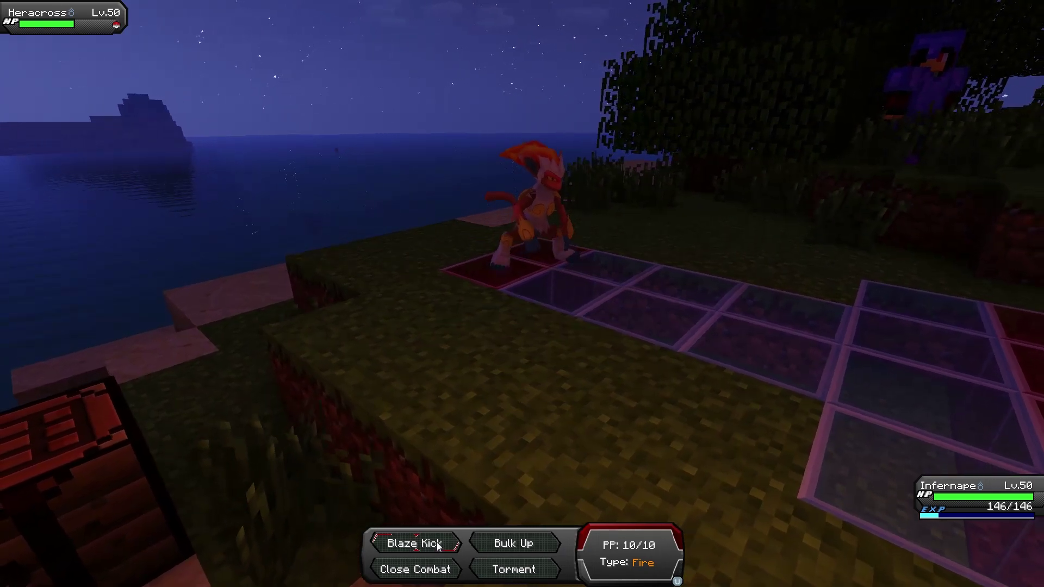
{"action": "left_click", "coordinate": [502, 544]}
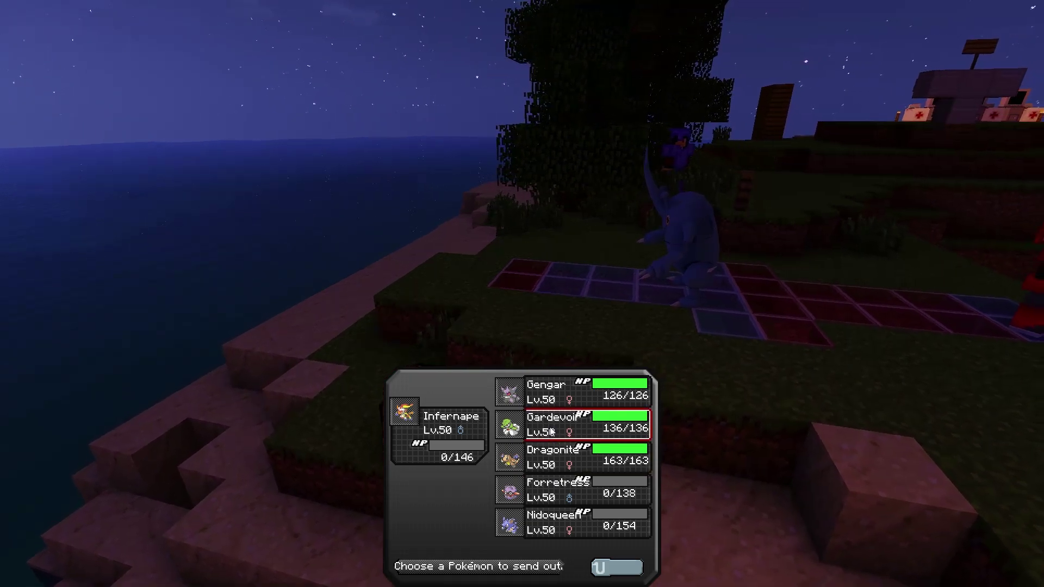
Step: Send in Dragonite to paralyze Heracross and finish it with Dragon Rush
{"action": "left_click", "coordinate": [538, 456]}
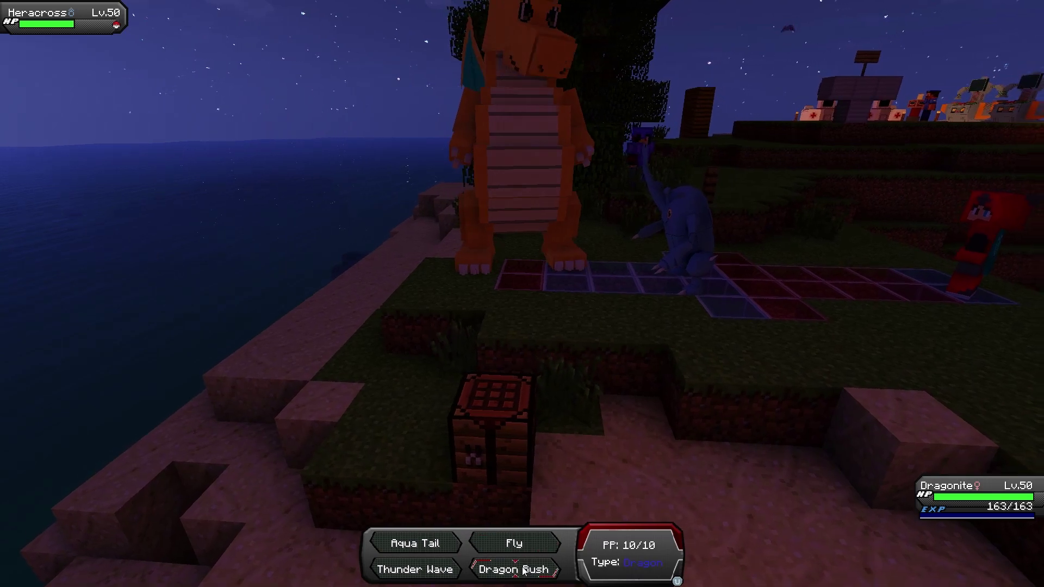
{"action": "left_click", "coordinate": [453, 571]}
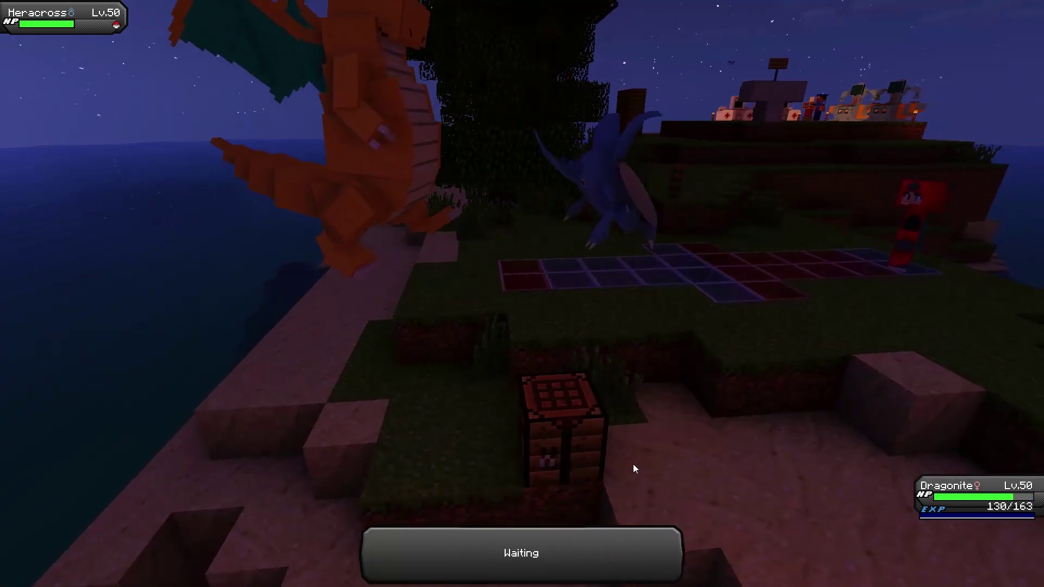
{"action": "left_click", "coordinate": [579, 535]}
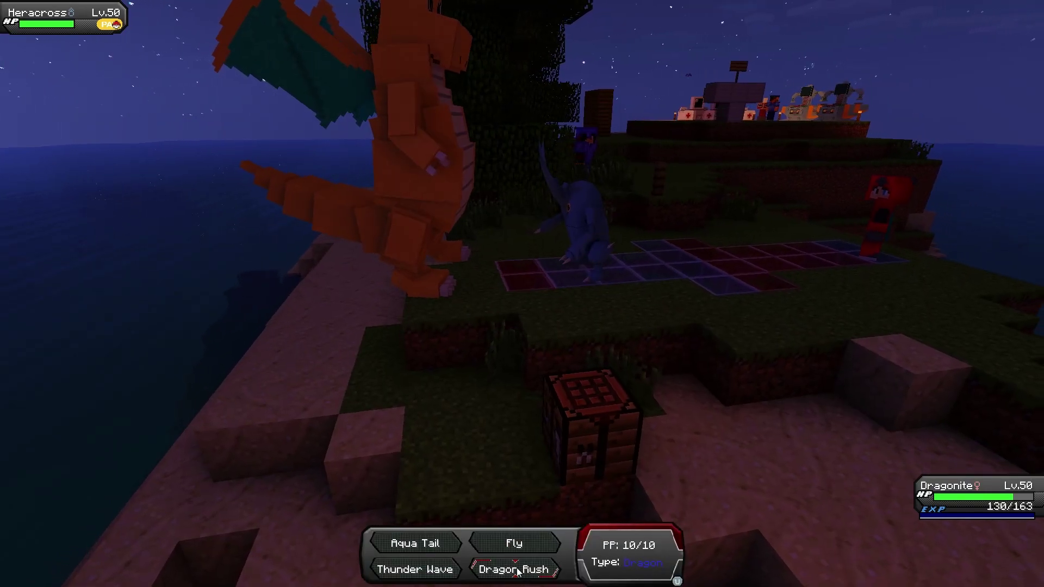
{"action": "left_click", "coordinate": [517, 572]}
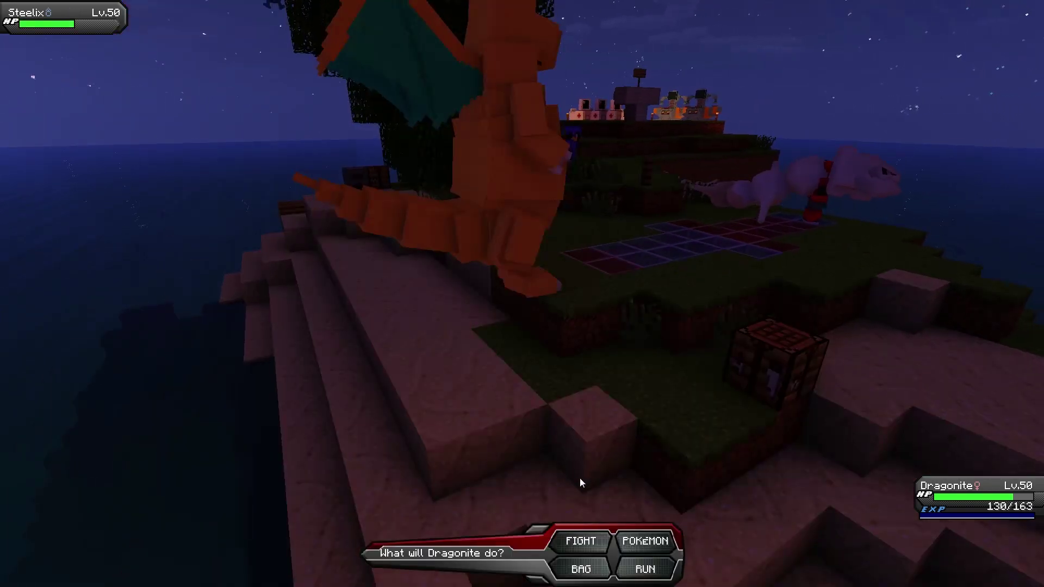
Step: Attack Steelix with Dragonite turn after turn until Dragonite faints
{"action": "left_click", "coordinate": [599, 541]}
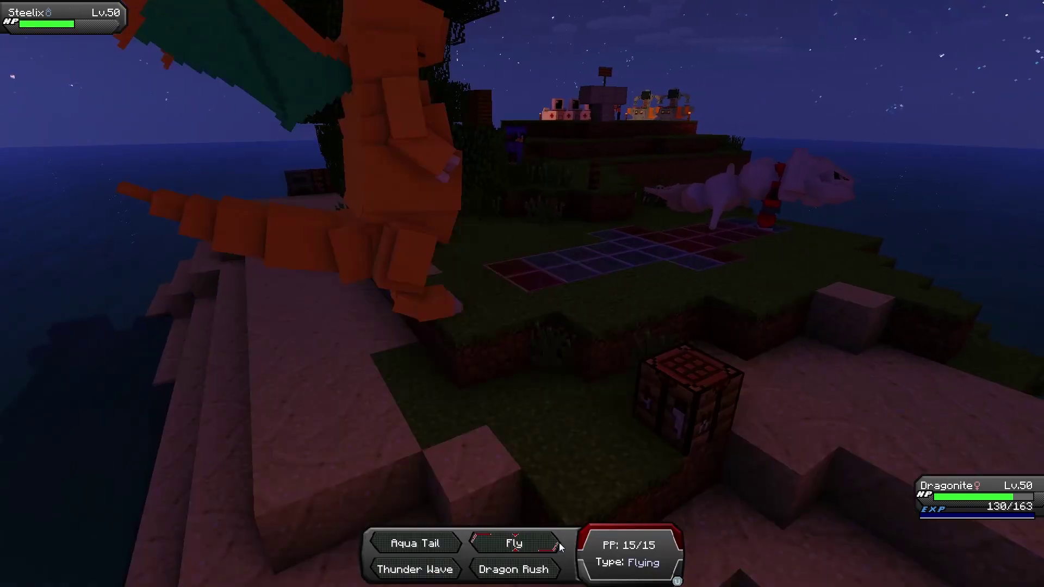
{"action": "left_click", "coordinate": [417, 569]}
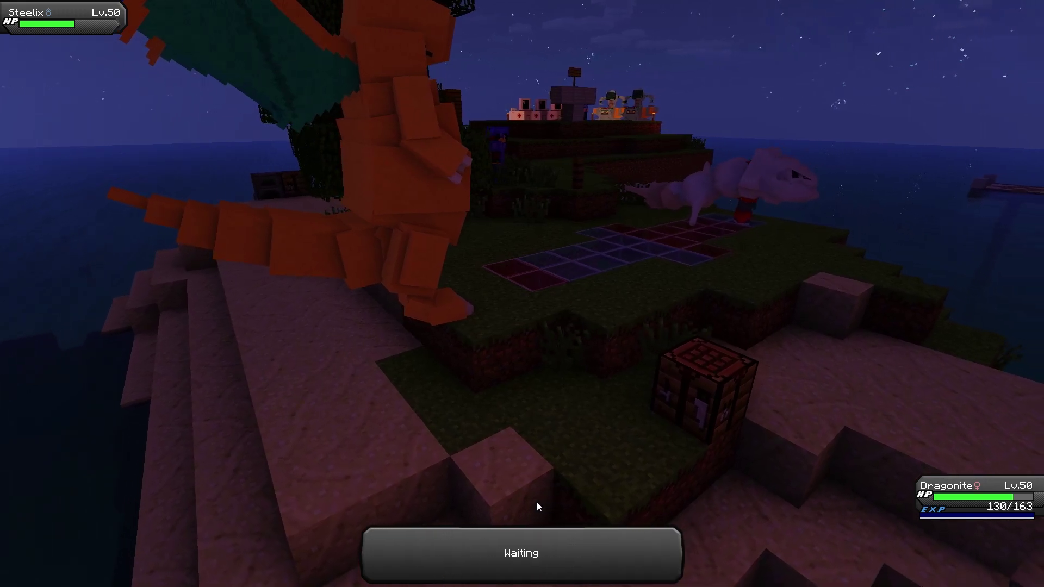
{"action": "left_click", "coordinate": [436, 544]}
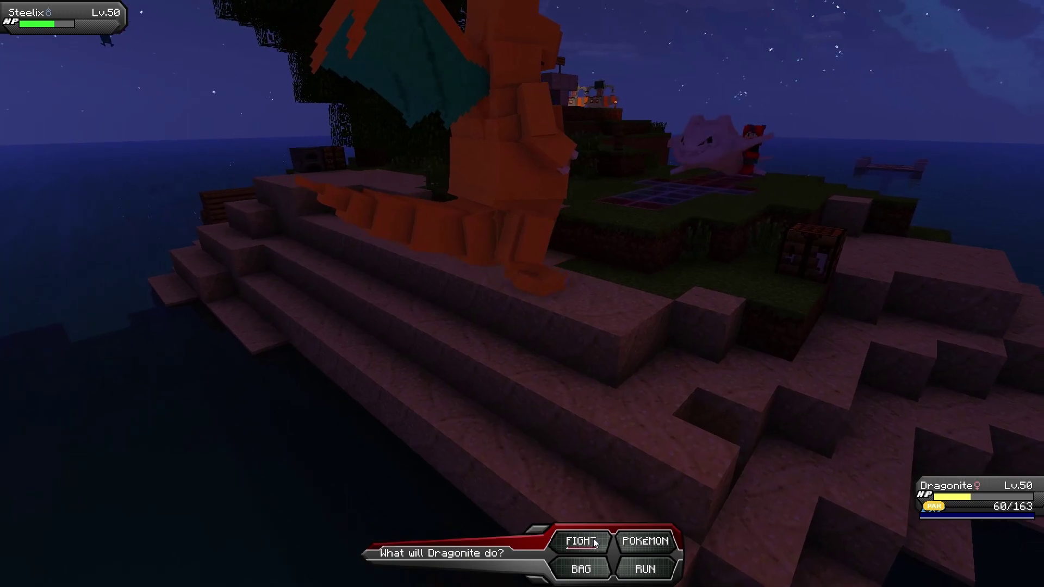
{"action": "left_click", "coordinate": [566, 541]}
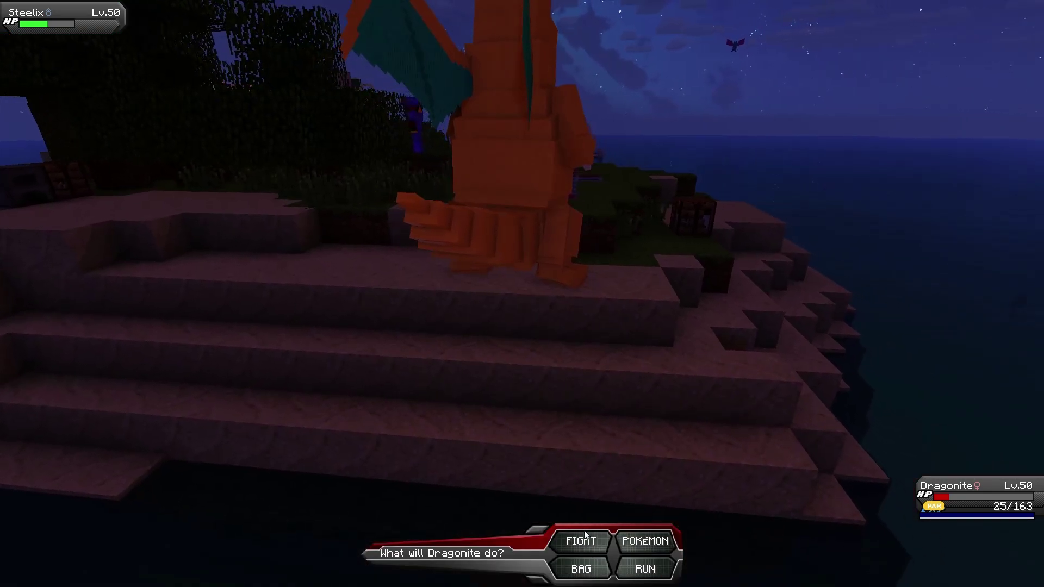
{"action": "left_click", "coordinate": [581, 541]}
{"action": "left_click", "coordinate": [501, 497]}
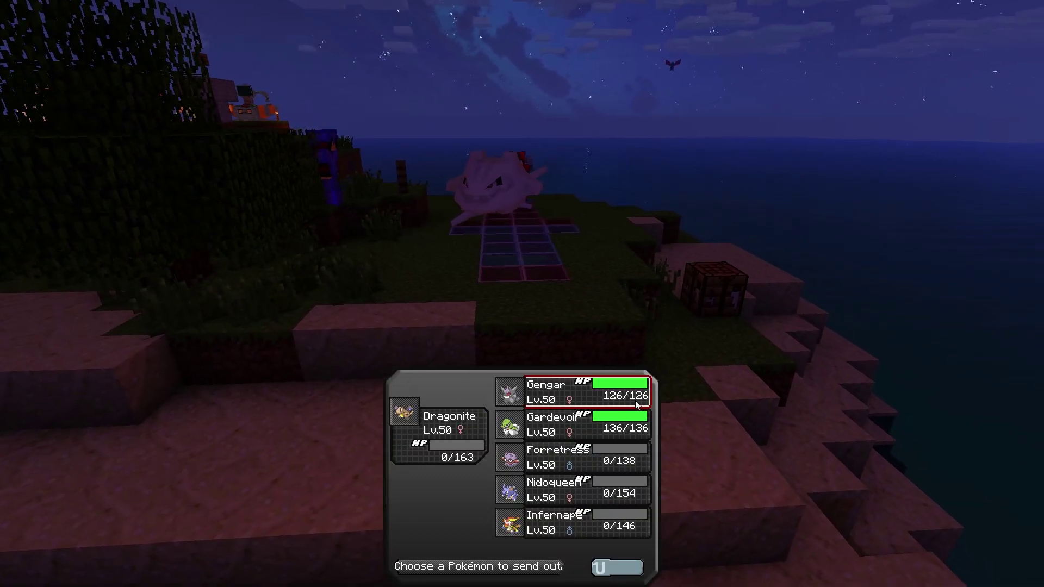
Step: Send Gengar out against the low-HP Steelix
{"action": "left_click", "coordinate": [620, 392]}
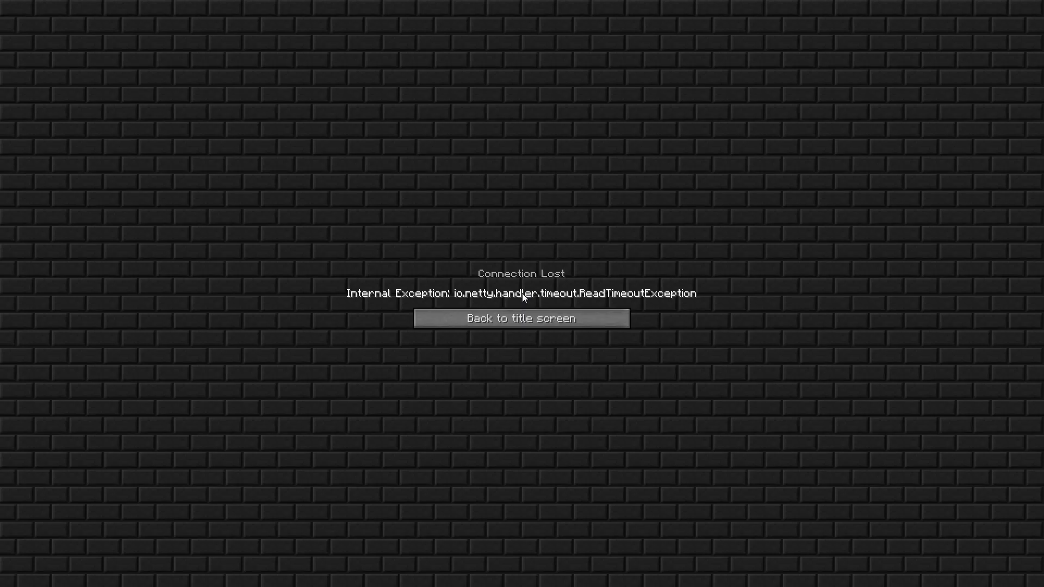
Step: Reconnect to the PokeLegends server and accept xZackGamer's new battle challenge
{"action": "left_click", "coordinate": [489, 313]}
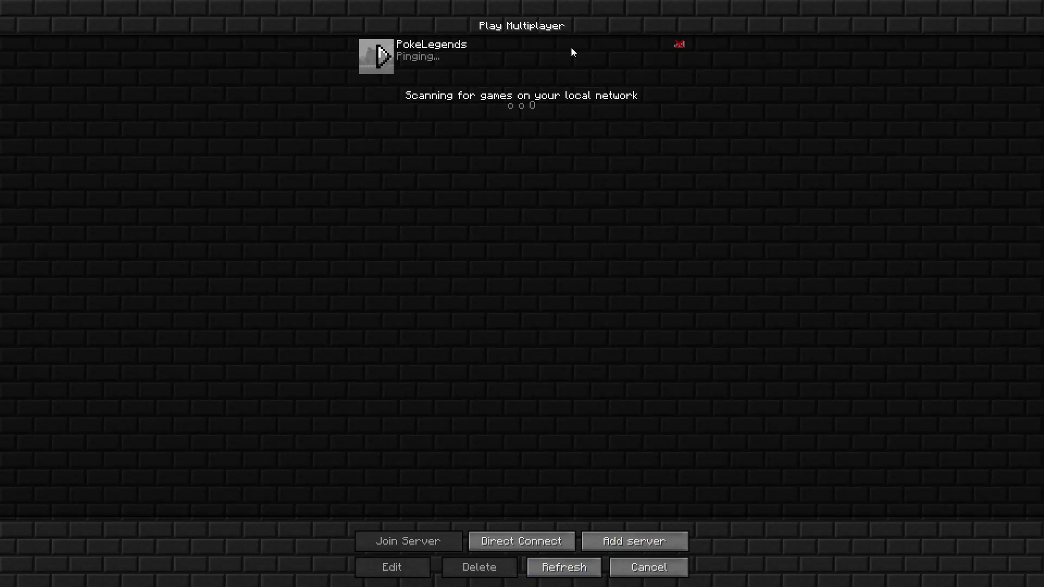
{"action": "double_click", "coordinate": [569, 61]}
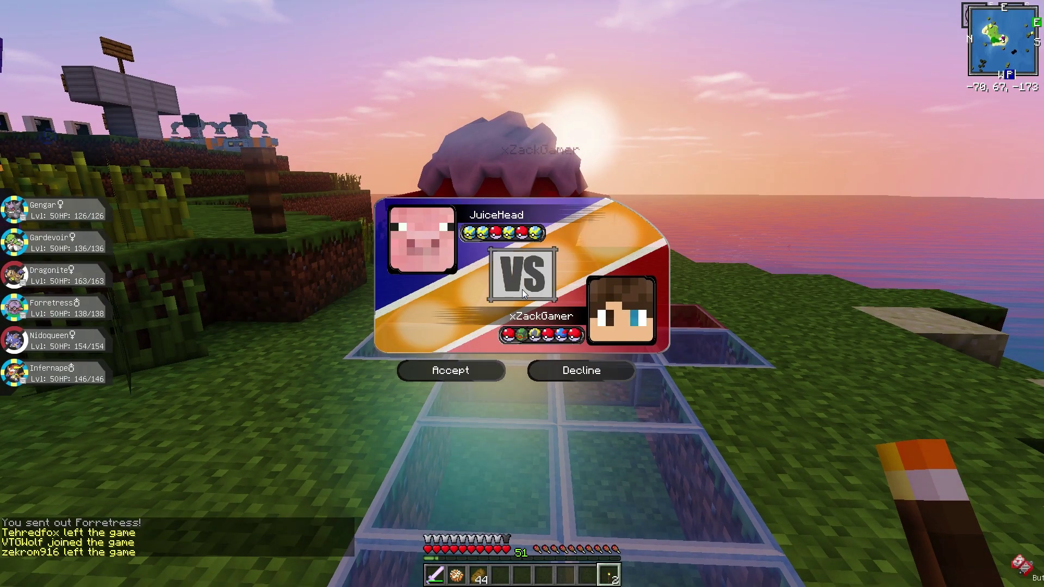
{"action": "left_click", "coordinate": [457, 337]}
Step: Have Forretress use Spikes, Iron Defense and Gyro Ball against Raichu
{"action": "left_click", "coordinate": [507, 481]}
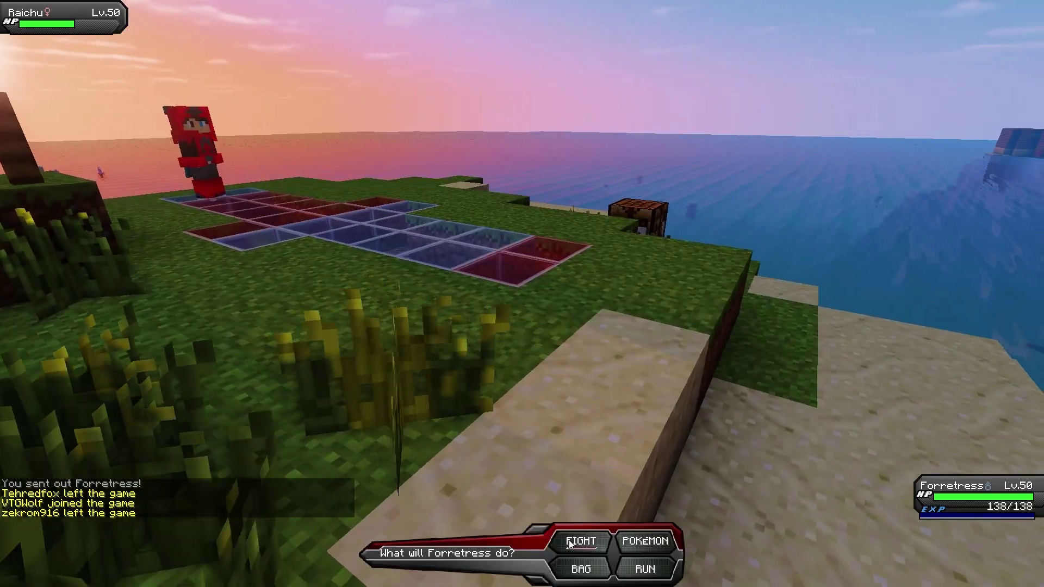
{"action": "left_click", "coordinate": [553, 536]}
{"action": "left_click", "coordinate": [410, 547]}
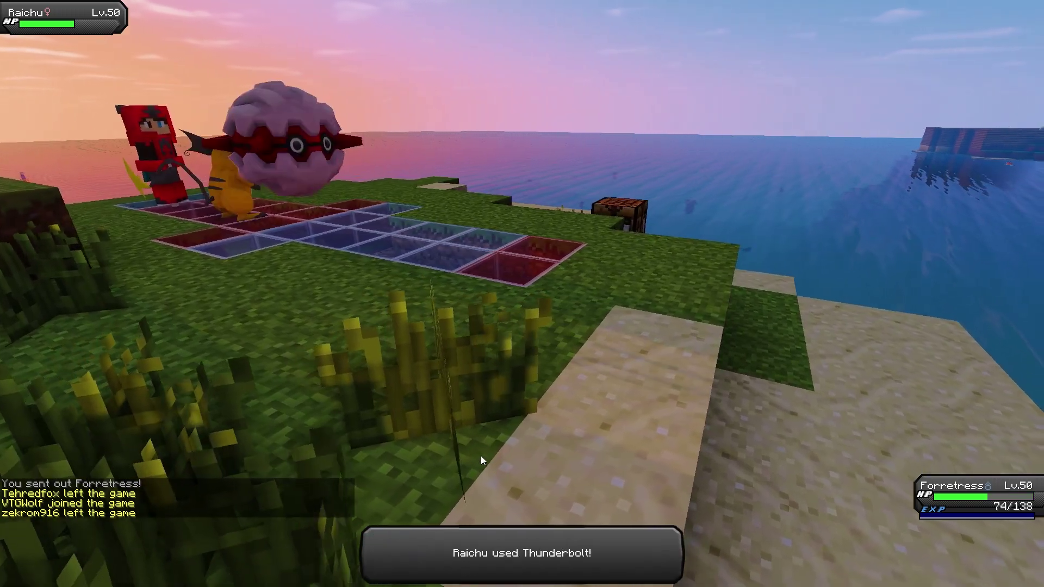
{"action": "left_click", "coordinate": [537, 507]}
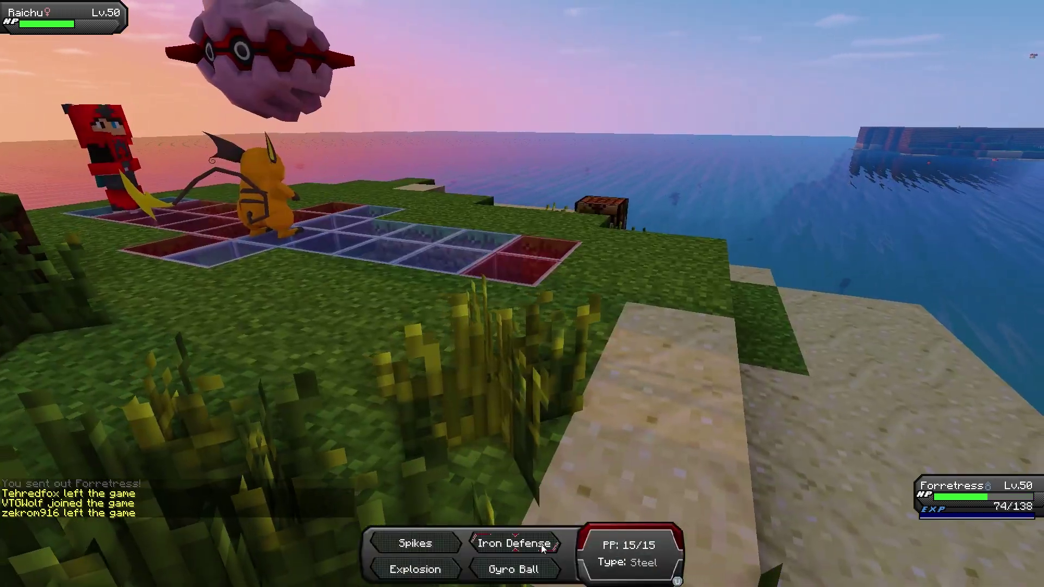
{"action": "left_click", "coordinate": [541, 544]}
{"action": "left_click", "coordinate": [574, 473]}
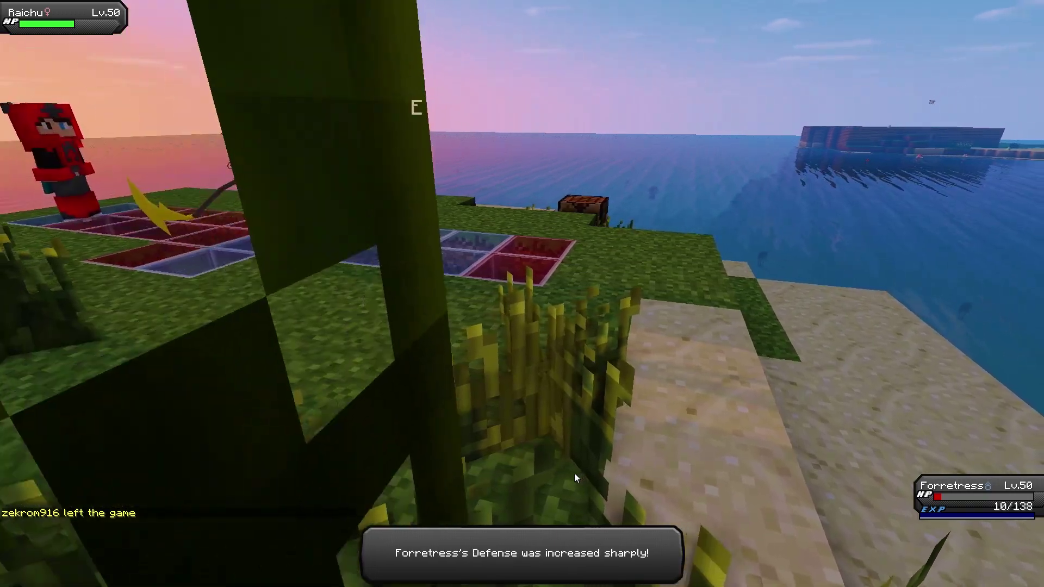
{"action": "left_click", "coordinate": [575, 473]}
{"action": "left_click", "coordinate": [563, 530]}
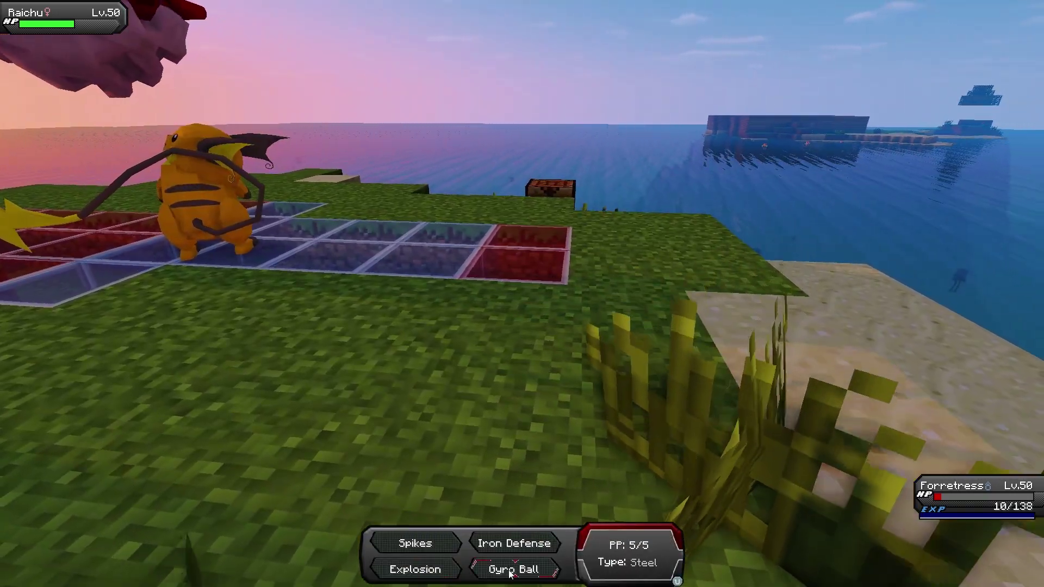
{"action": "left_click", "coordinate": [511, 570]}
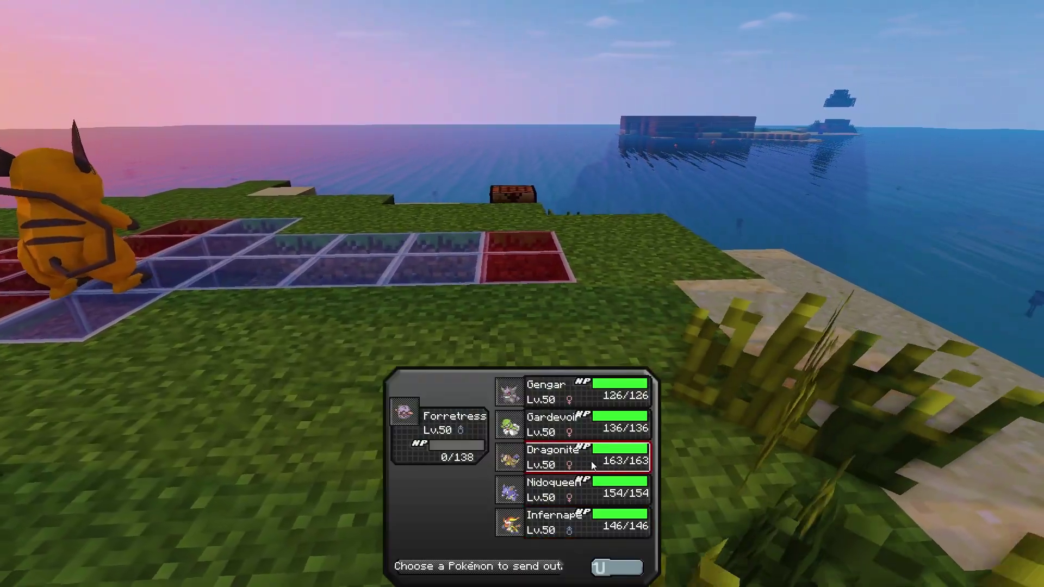
Step: Send in Nidoqueen and attack Raichu with repeated Earth Power
{"action": "left_click", "coordinate": [588, 488]}
{"action": "left_click", "coordinate": [538, 558]}
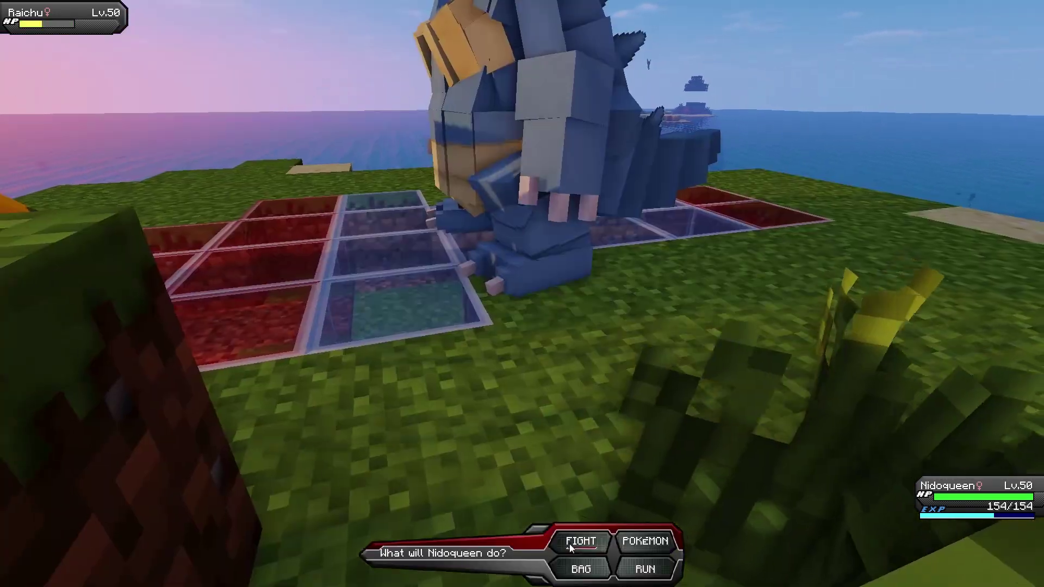
{"action": "left_click", "coordinate": [571, 522]}
{"action": "left_click", "coordinate": [514, 568]}
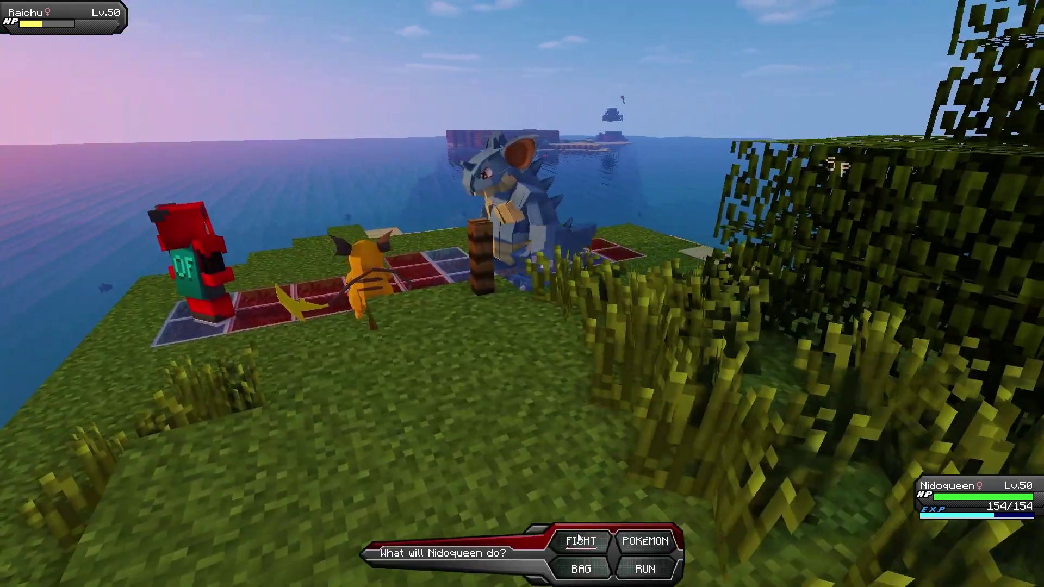
{"action": "left_click", "coordinate": [581, 541]}
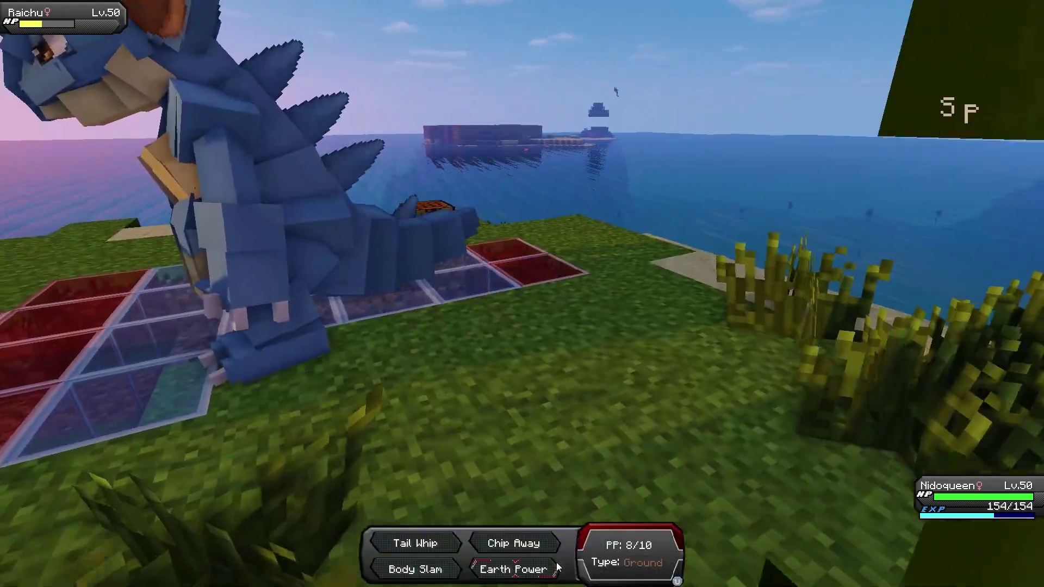
{"action": "left_click", "coordinate": [621, 500]}
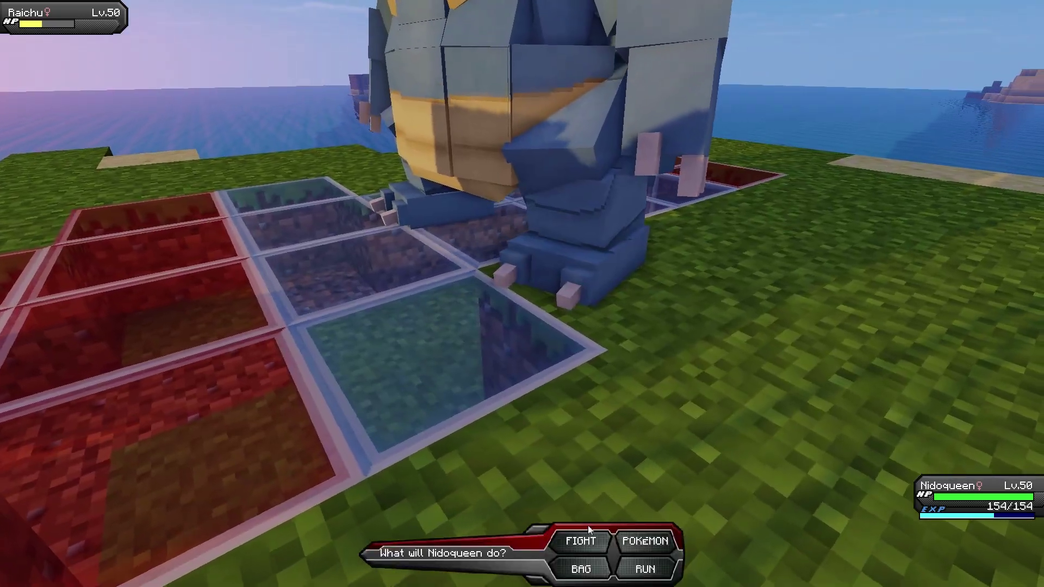
{"action": "left_click", "coordinate": [581, 541]}
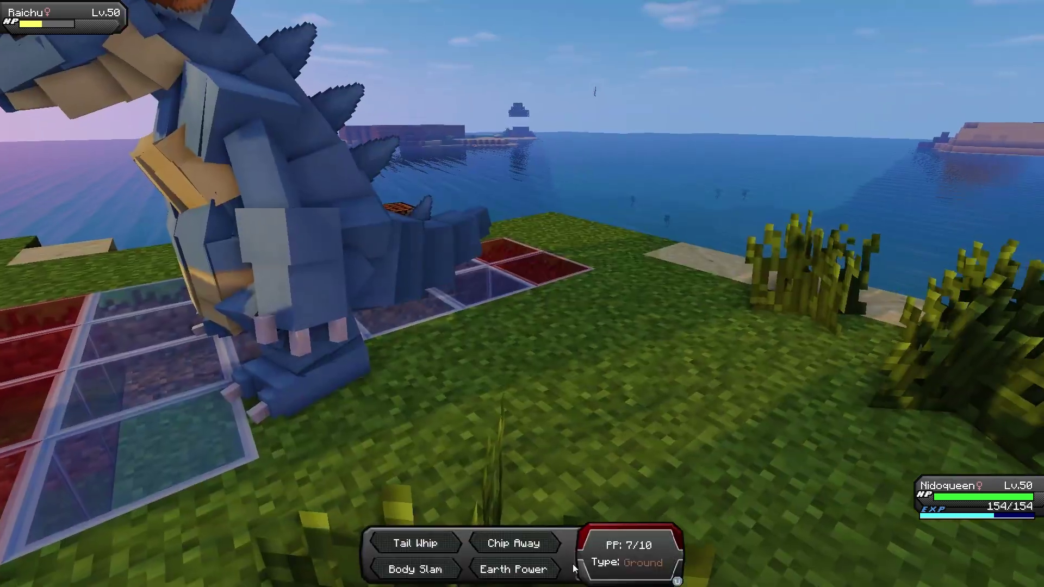
{"action": "left_click", "coordinate": [513, 569]}
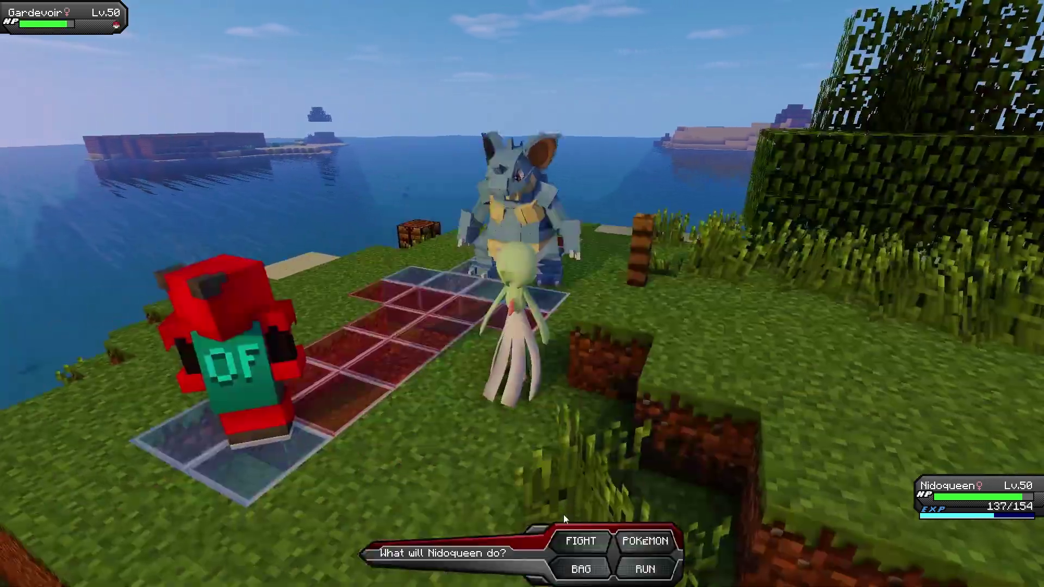
Step: Hit the opponent's Gardevoir with Body Slam until Nidoqueen faints
{"action": "left_click", "coordinate": [563, 535]}
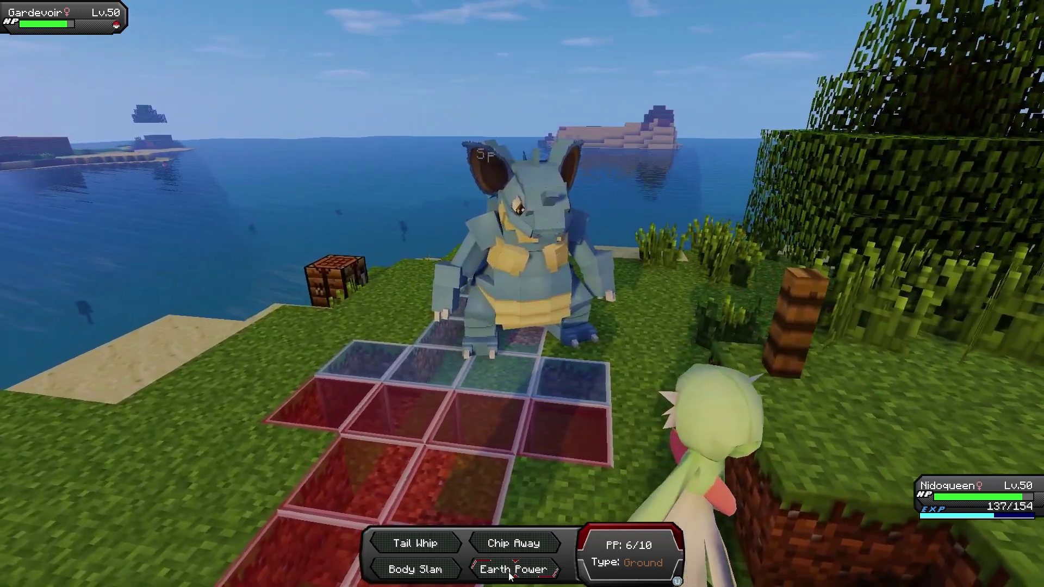
{"action": "left_click", "coordinate": [413, 571]}
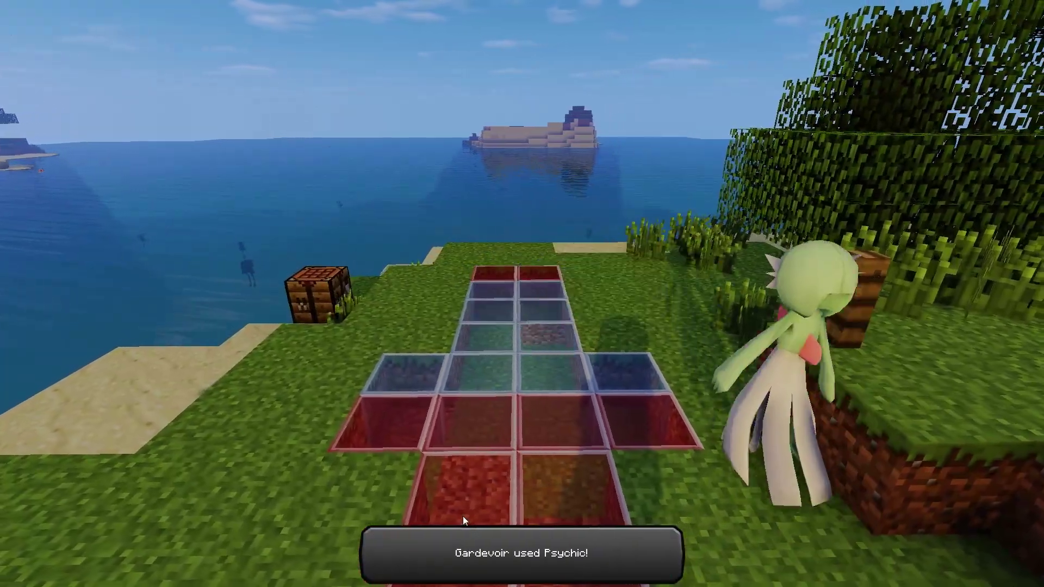
{"action": "left_click", "coordinate": [462, 516]}
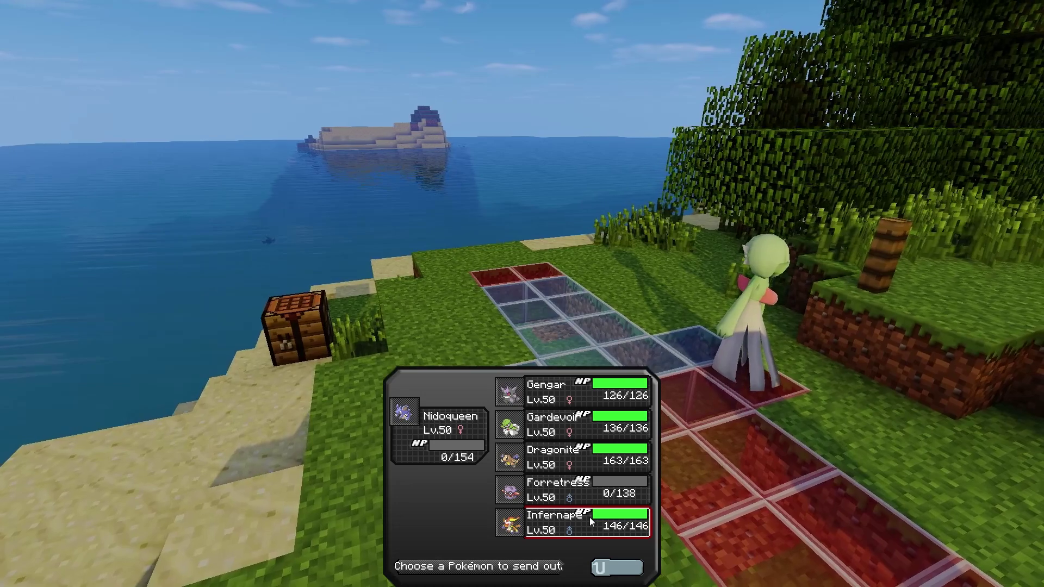
Step: Send in Dragonite and use Thunder Wave, Dragon Rush and Fly on Gardevoir
{"action": "left_click", "coordinate": [571, 457]}
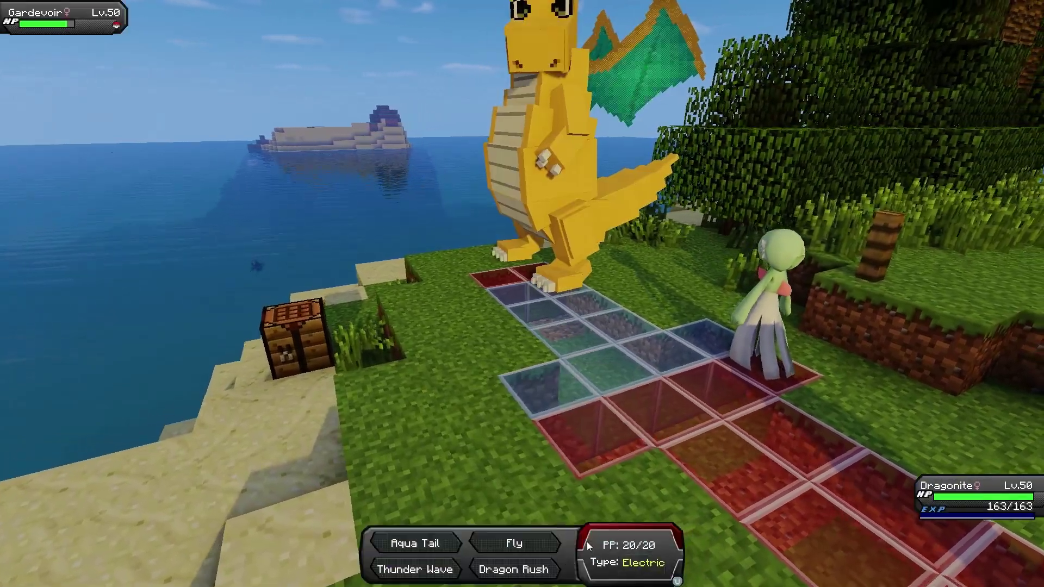
{"action": "left_click", "coordinate": [445, 569]}
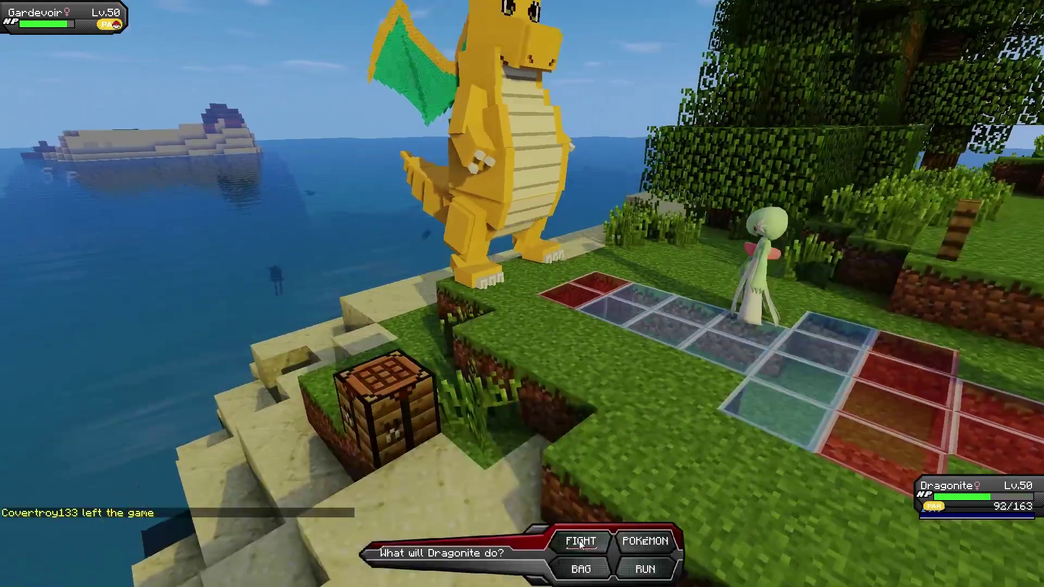
{"action": "left_click", "coordinate": [538, 541]}
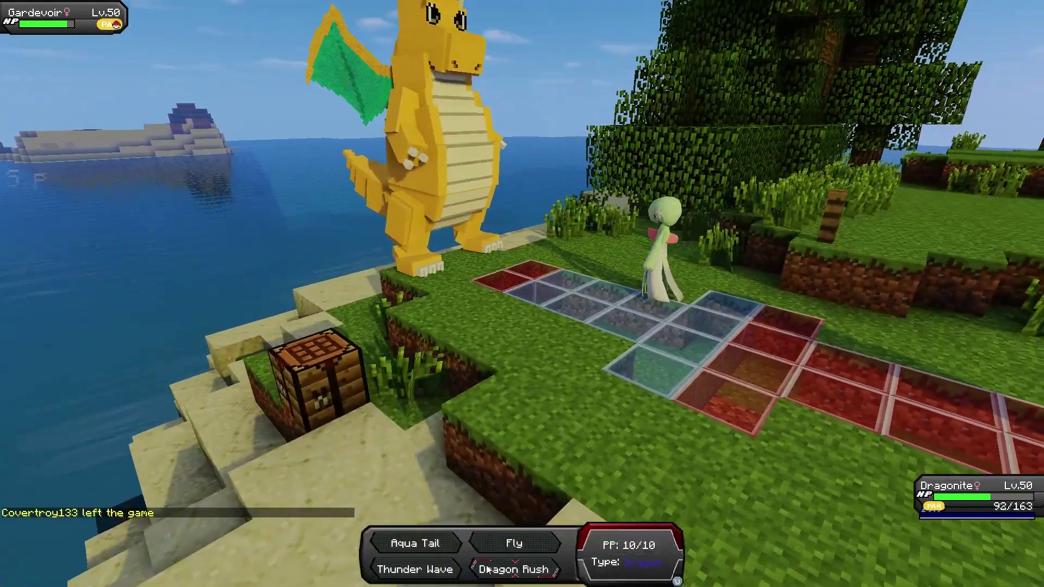
{"action": "left_click", "coordinate": [487, 569]}
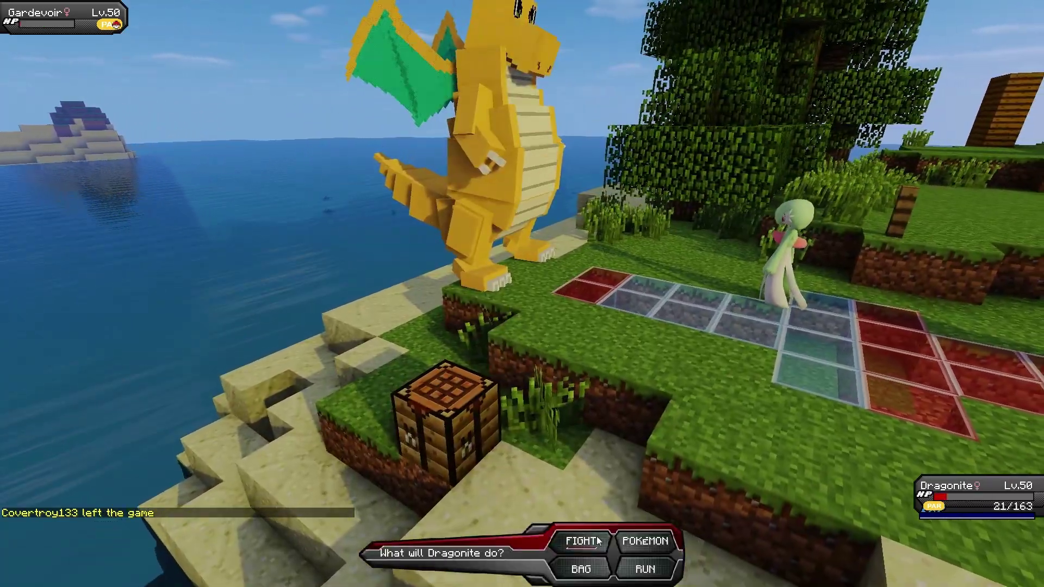
{"action": "left_click", "coordinate": [538, 541]}
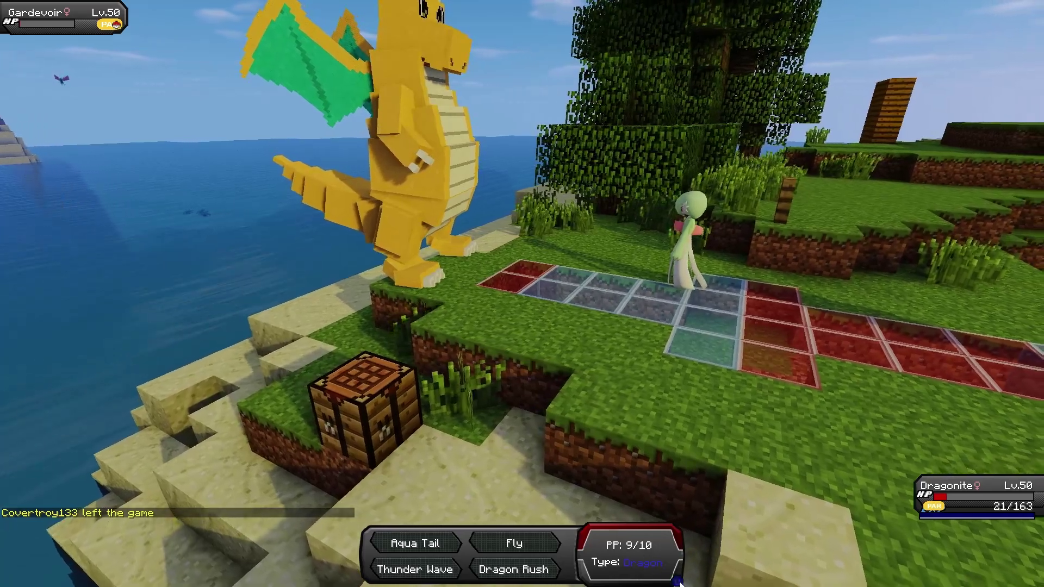
{"action": "left_click", "coordinate": [508, 540]}
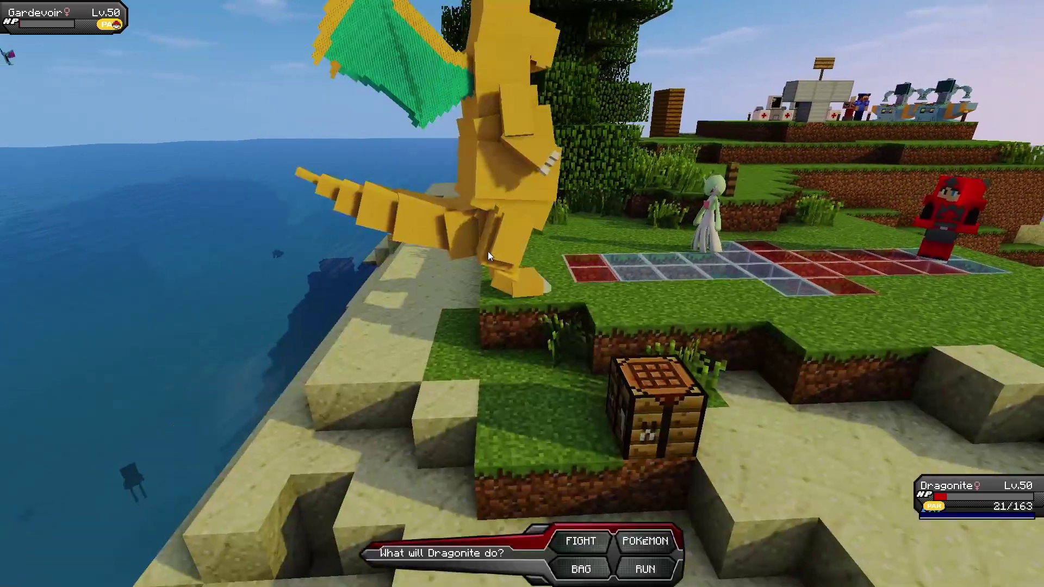
{"action": "left_click", "coordinate": [581, 541]}
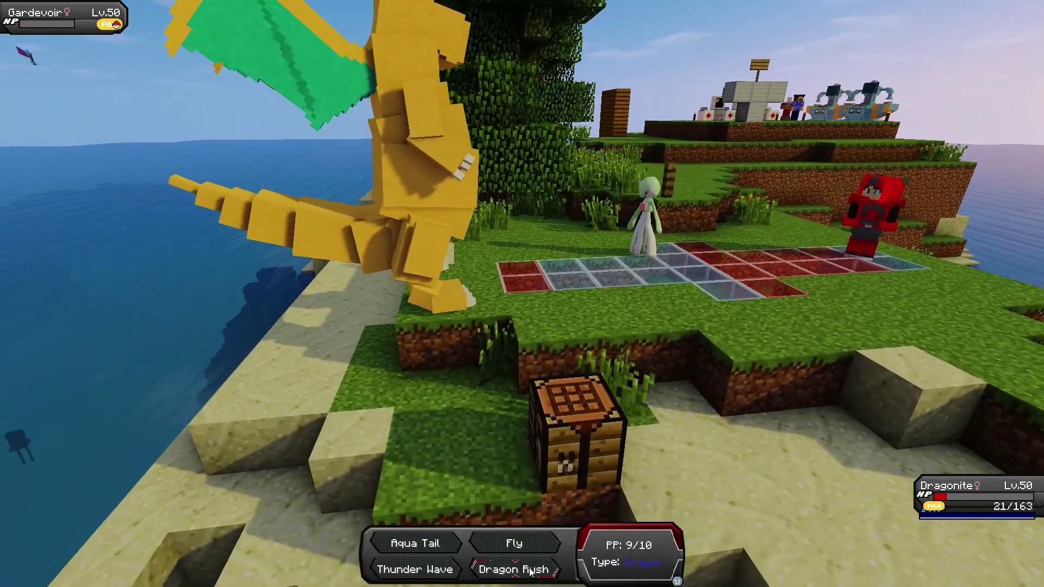
{"action": "left_click", "coordinate": [529, 538]}
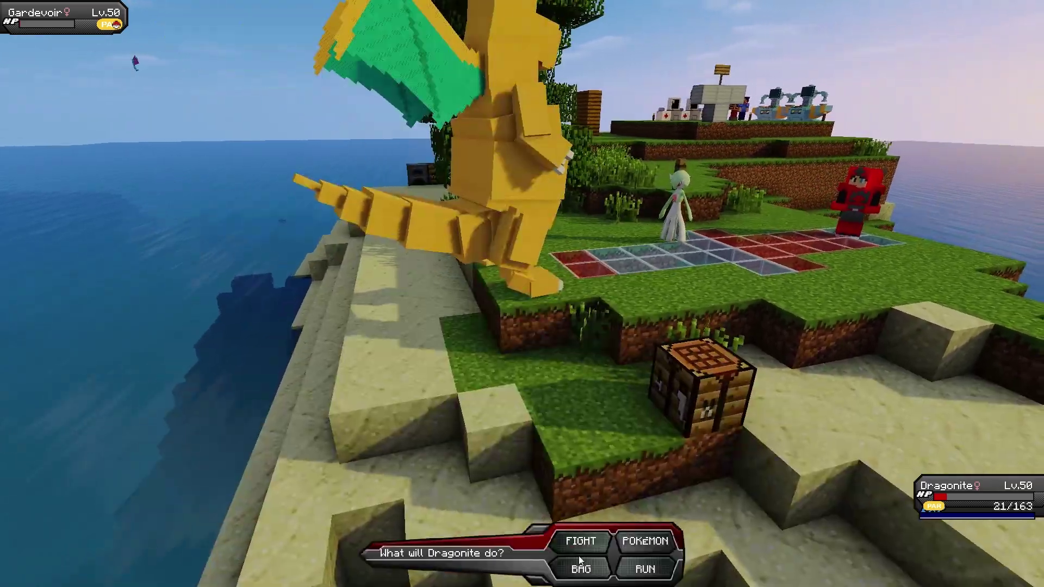
{"action": "left_click", "coordinate": [578, 545]}
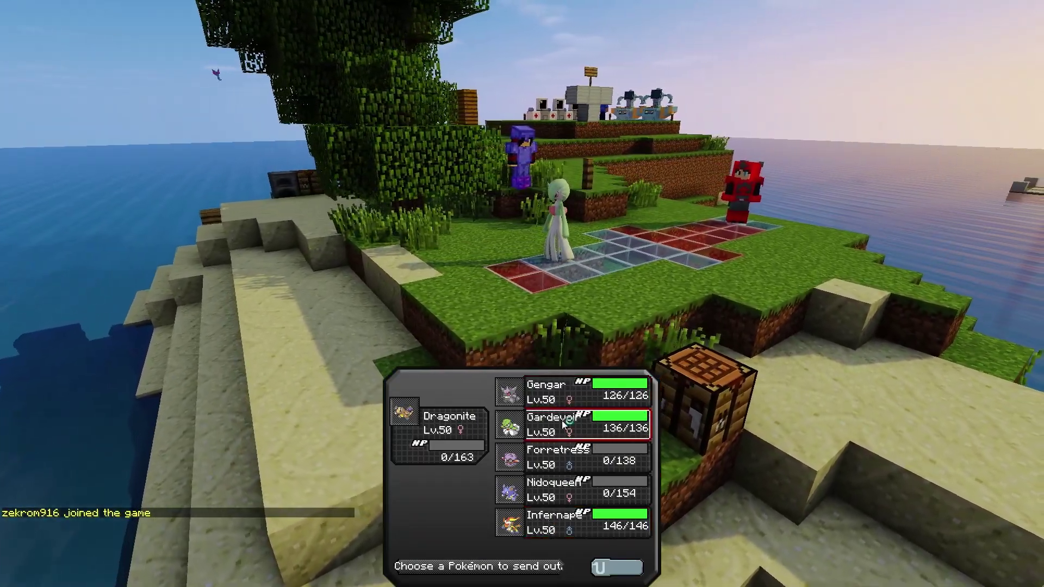
Step: Send in Gardevoir and attack with Magical Leaf, then Psychic on Ninetales
{"action": "left_click", "coordinate": [562, 421]}
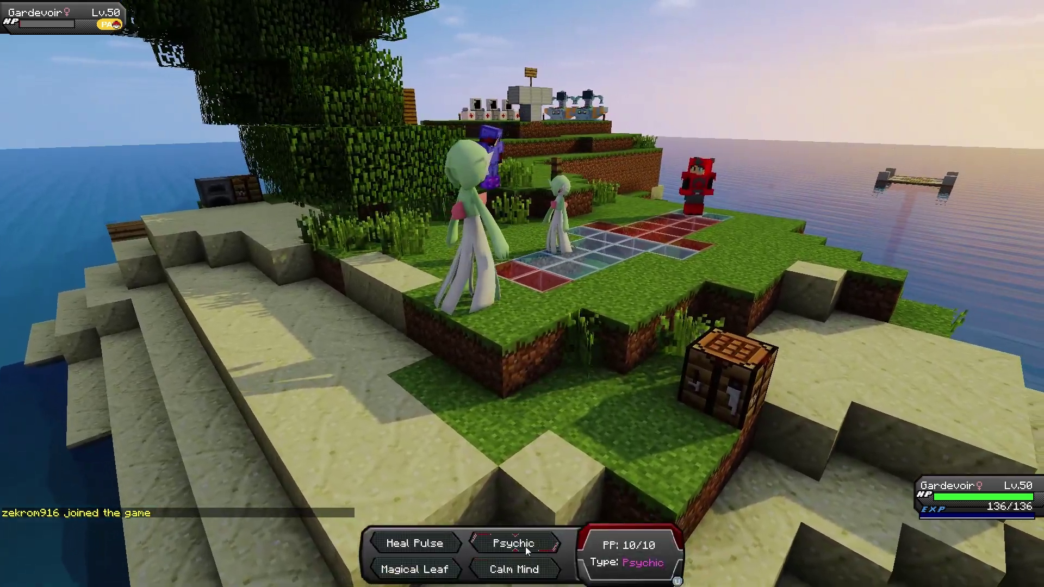
{"action": "left_click", "coordinate": [414, 568]}
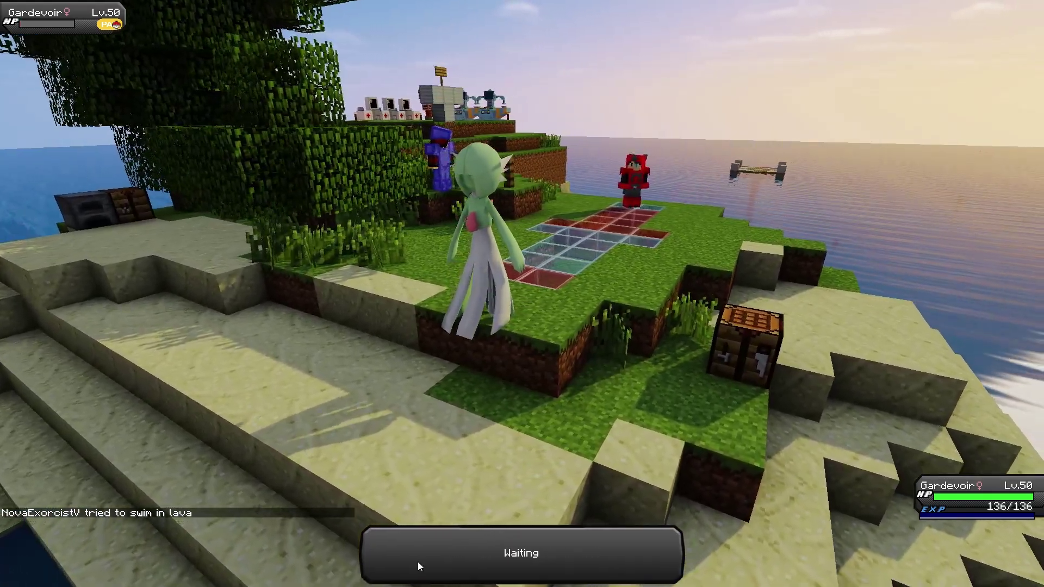
{"action": "left_click", "coordinate": [580, 539]}
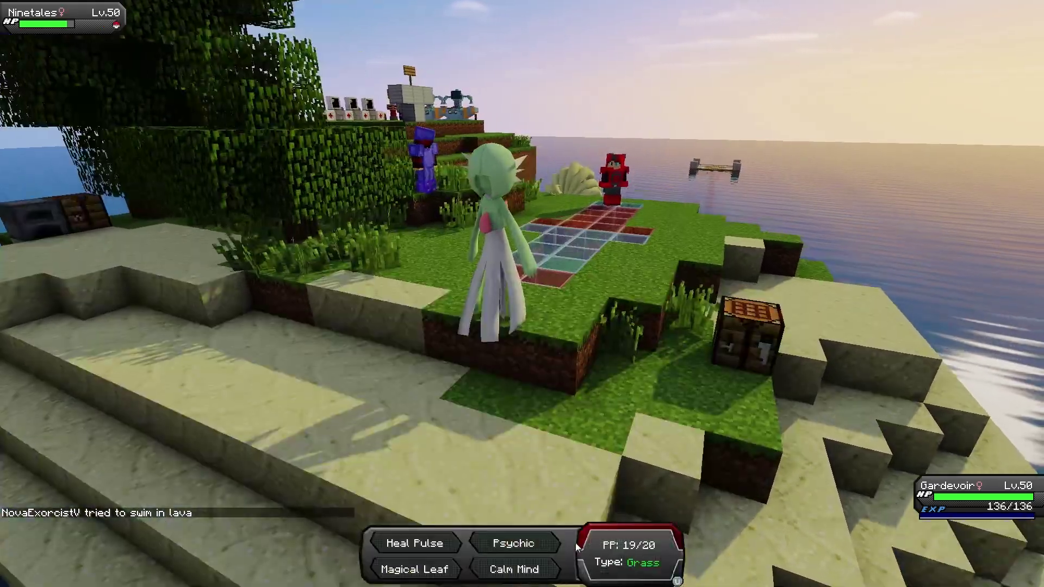
{"action": "left_click", "coordinate": [534, 548]}
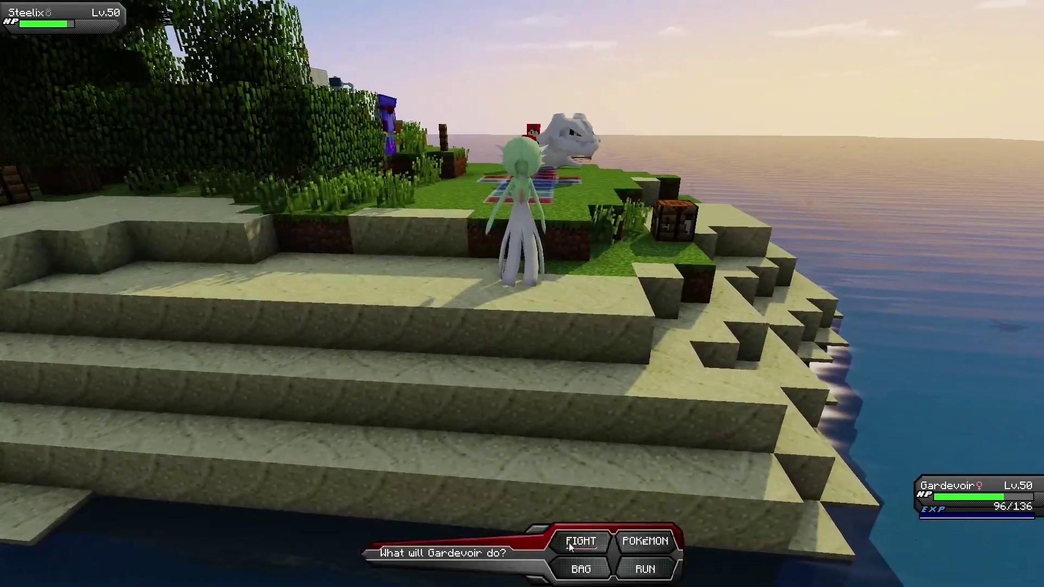
Step: Hit Steelix with Gardevoir's Magical Leaf and look over the party
{"action": "left_click", "coordinate": [568, 542]}
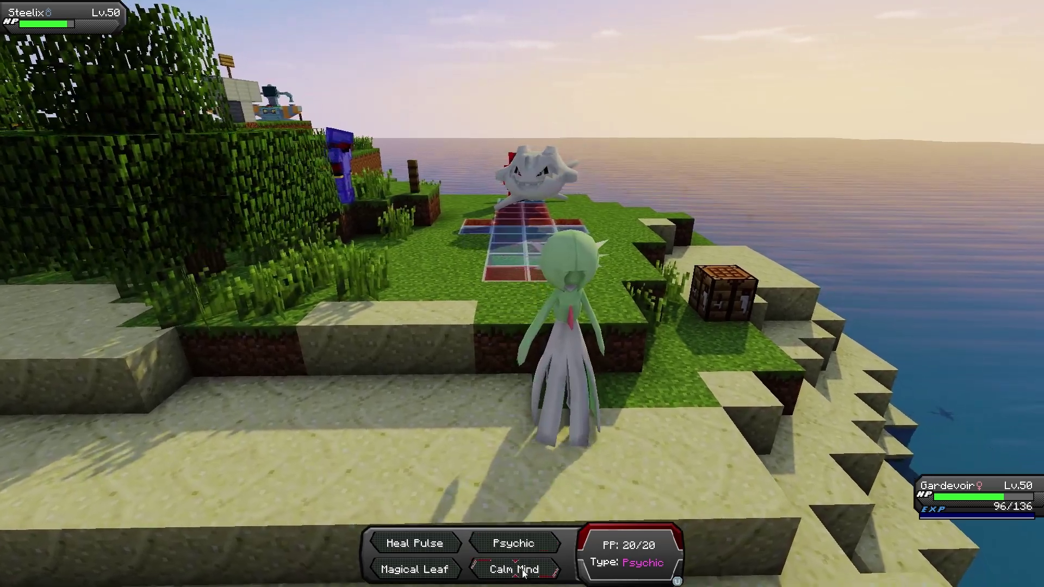
{"action": "left_click", "coordinate": [414, 569]}
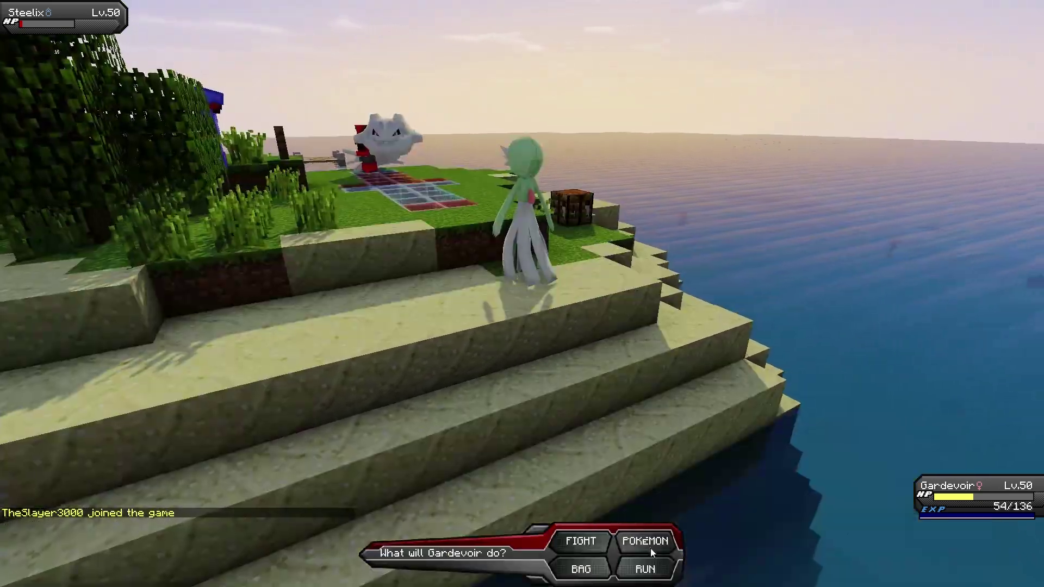
{"action": "left_click", "coordinate": [650, 545]}
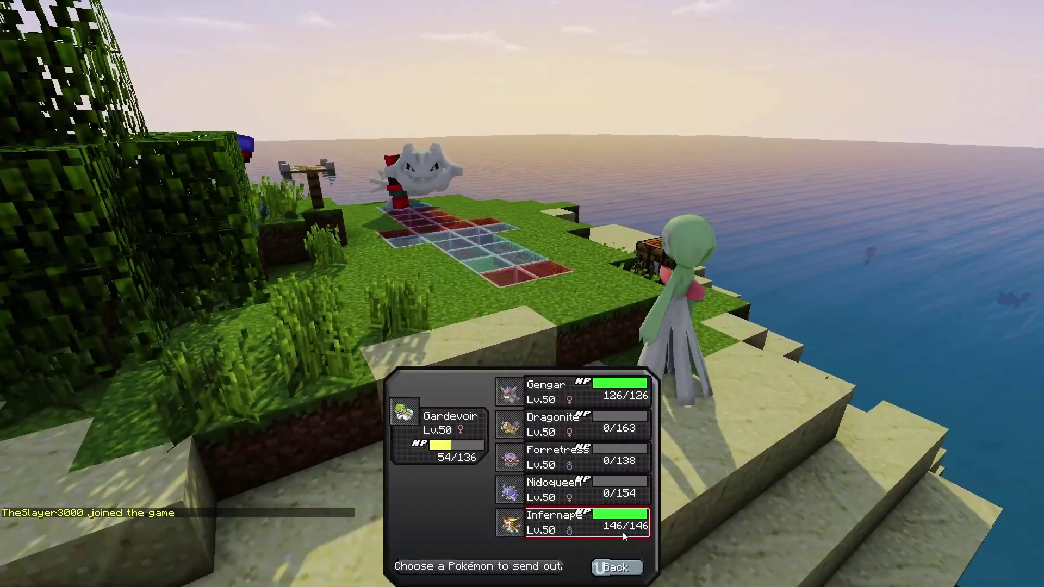
{"action": "left_click", "coordinate": [616, 566]}
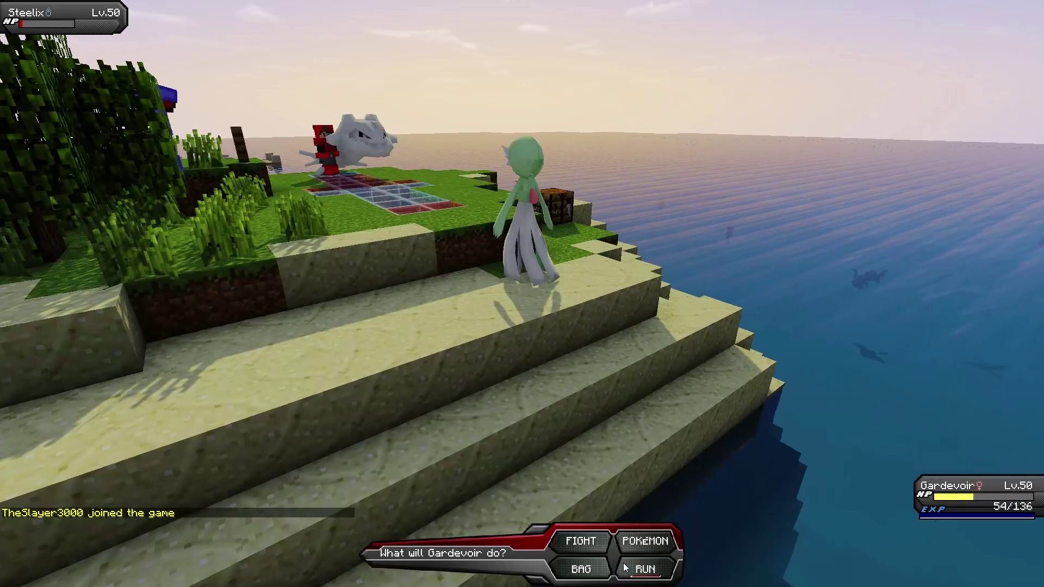
{"action": "left_click", "coordinate": [586, 544]}
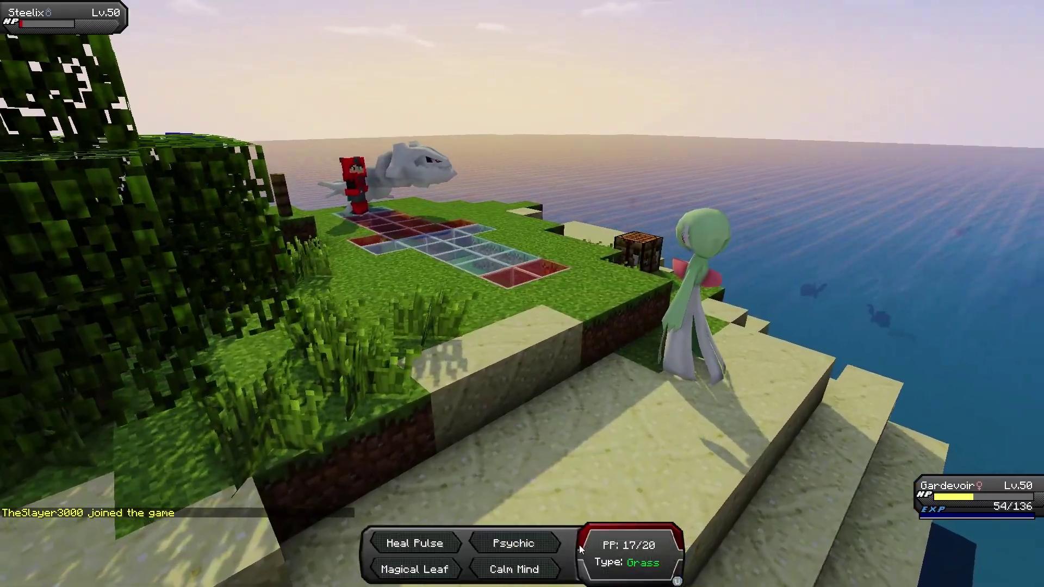
{"action": "left_click", "coordinate": [677, 580]}
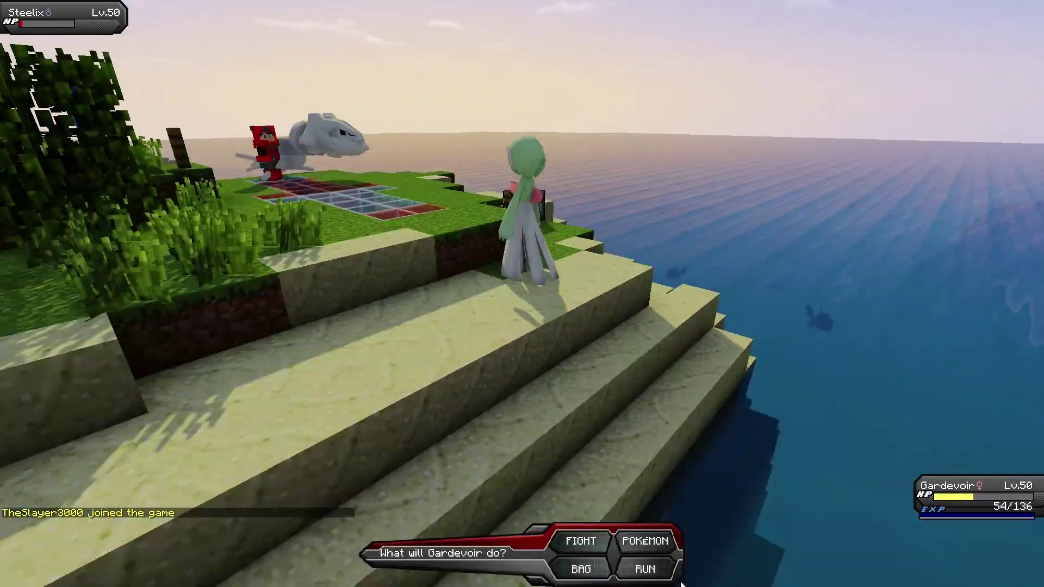
Step: Finish Steelix with Gardevoir's Psychic and post '3 hp' and 'op' in chat
{"action": "left_click", "coordinate": [644, 541]}
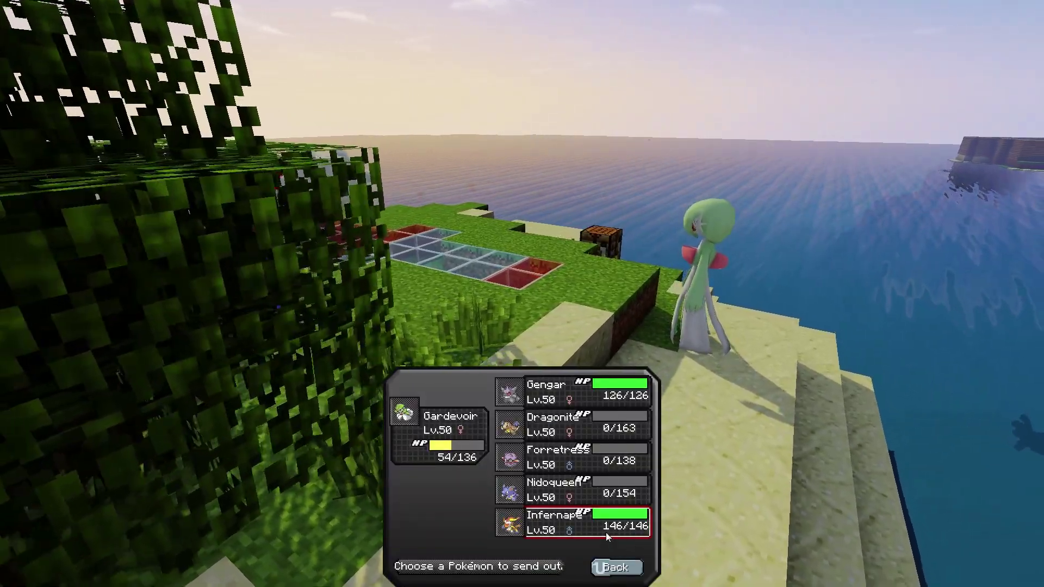
{"action": "left_click", "coordinate": [615, 567]}
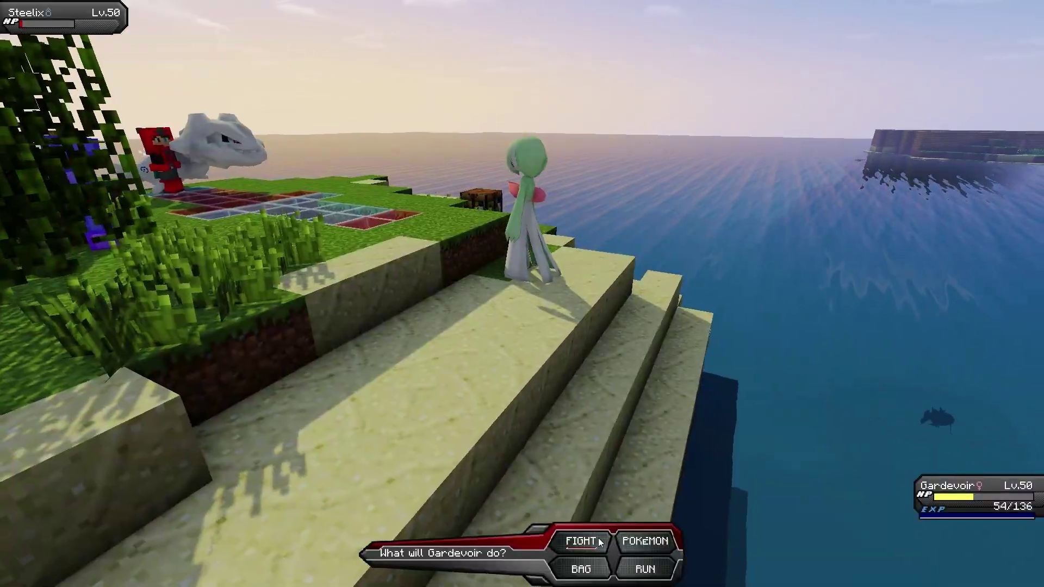
{"action": "left_click", "coordinate": [558, 537]}
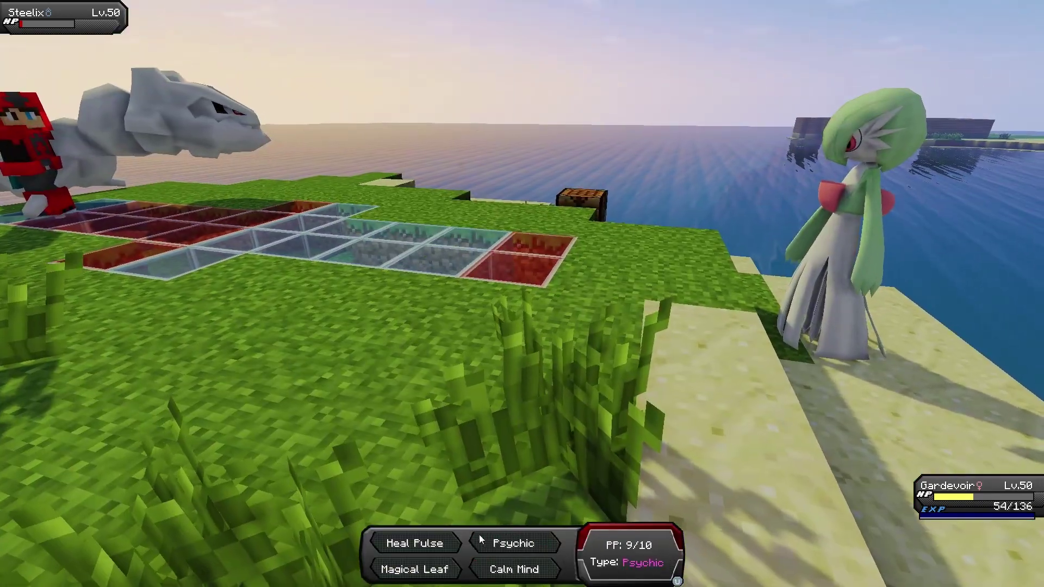
{"action": "left_click", "coordinate": [414, 568]}
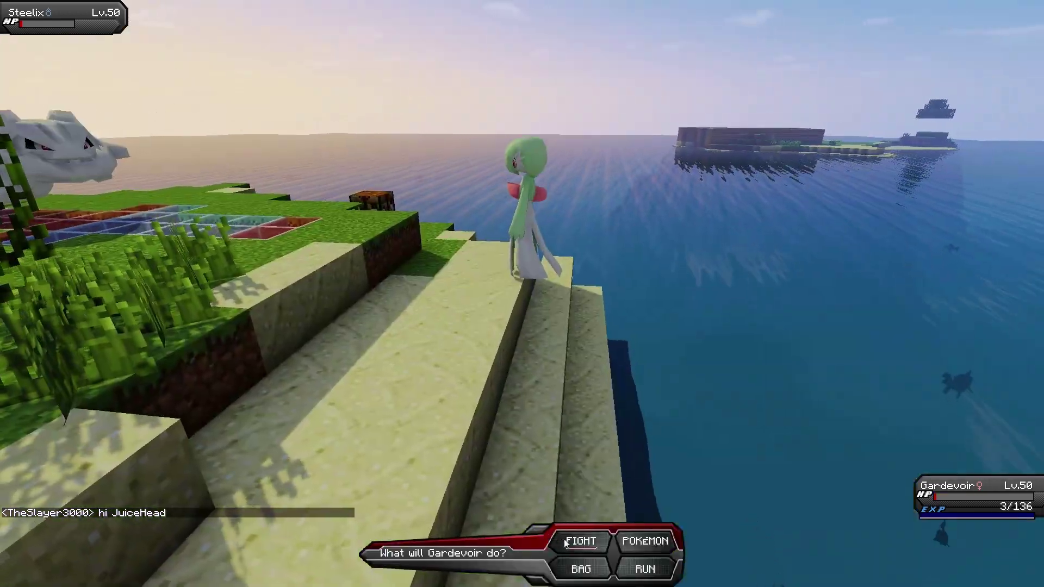
{"action": "left_click", "coordinate": [579, 541]}
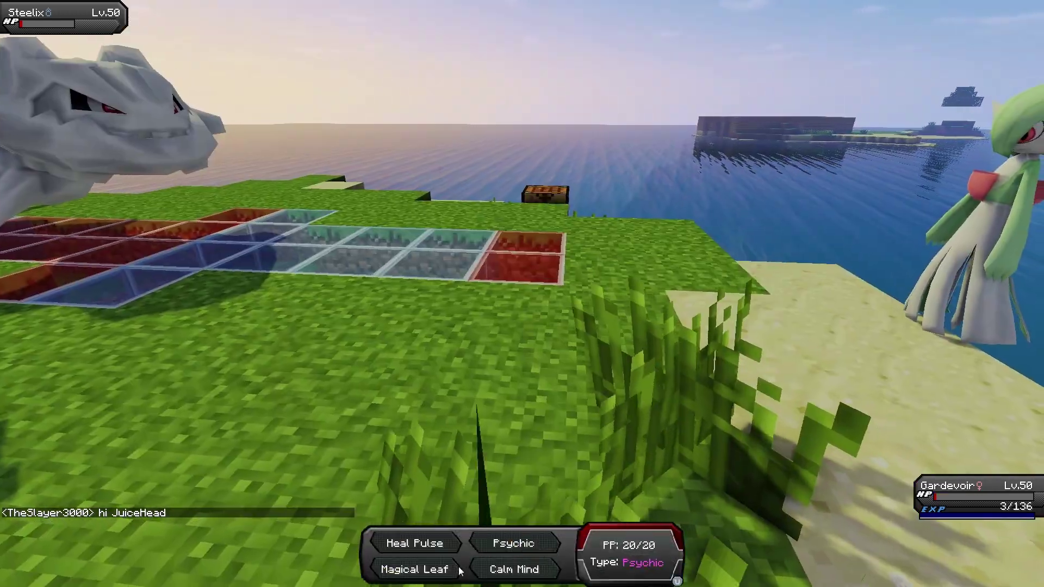
{"action": "left_click", "coordinate": [501, 475]}
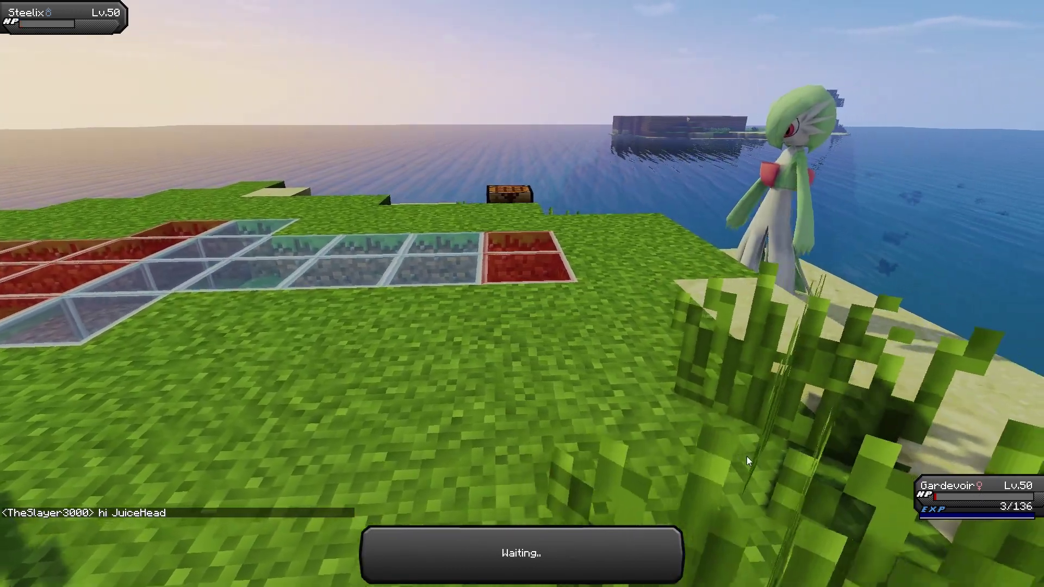
{"action": "type", "text": "t3 hp"}
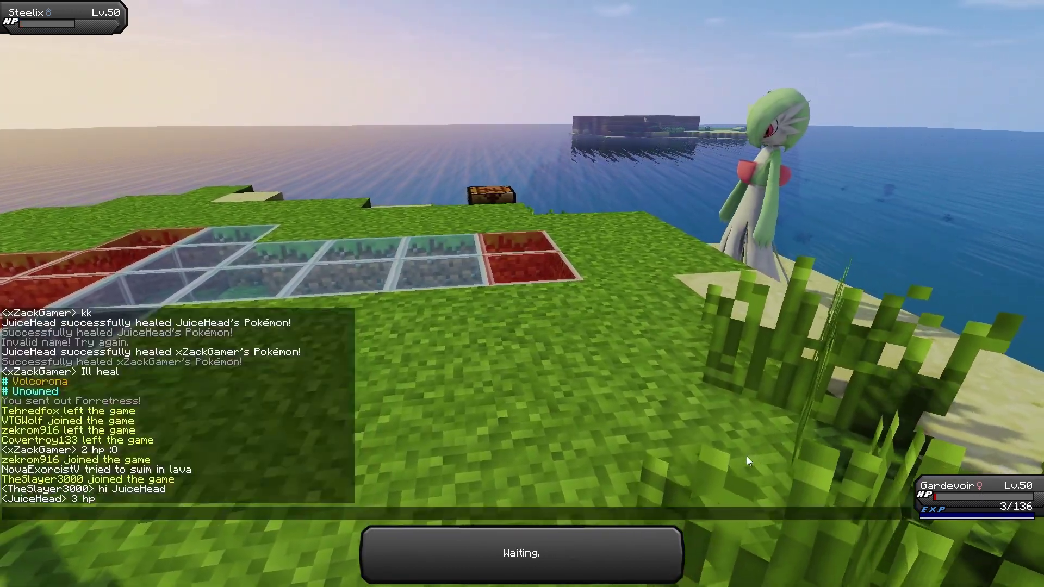
{"action": "key", "text": "Return"}
{"action": "type", "text": "top"}
{"action": "key", "text": "Return"}
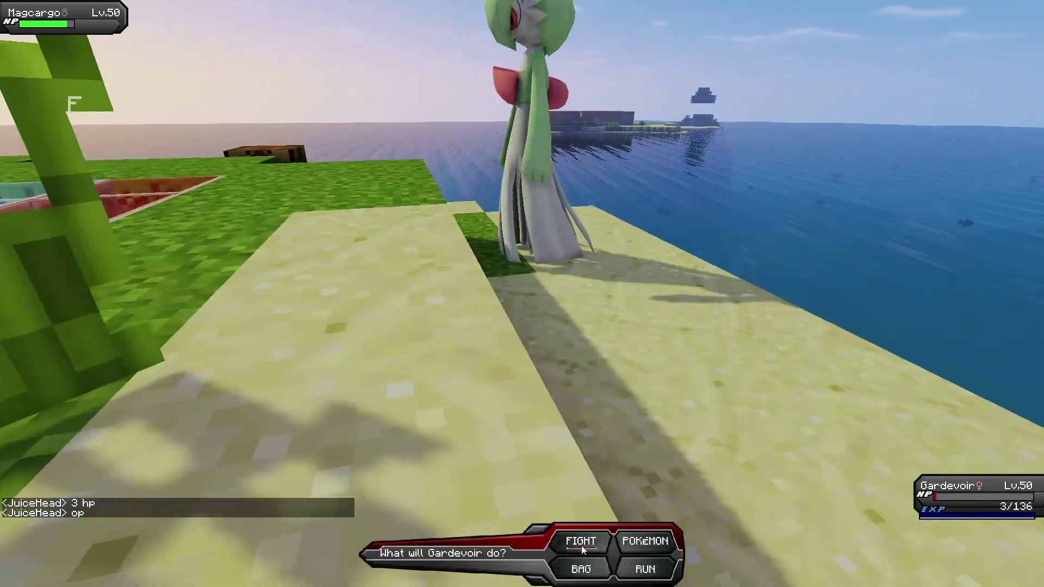
Step: Use Gardevoir's Psychic, then send in Gengar to finish Magcargo with Shadow Ball
{"action": "left_click", "coordinate": [426, 536]}
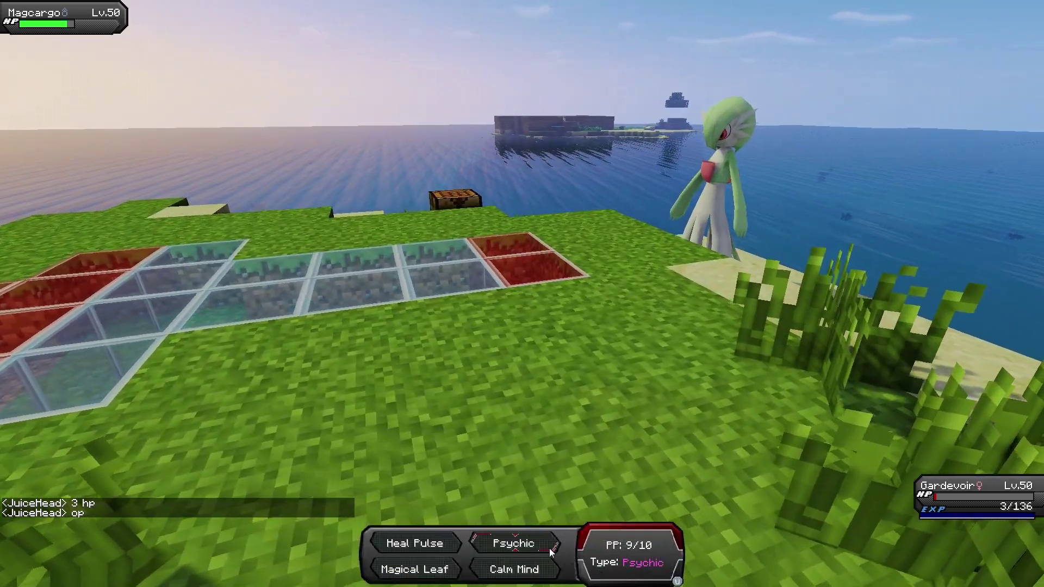
{"action": "left_click", "coordinate": [550, 548]}
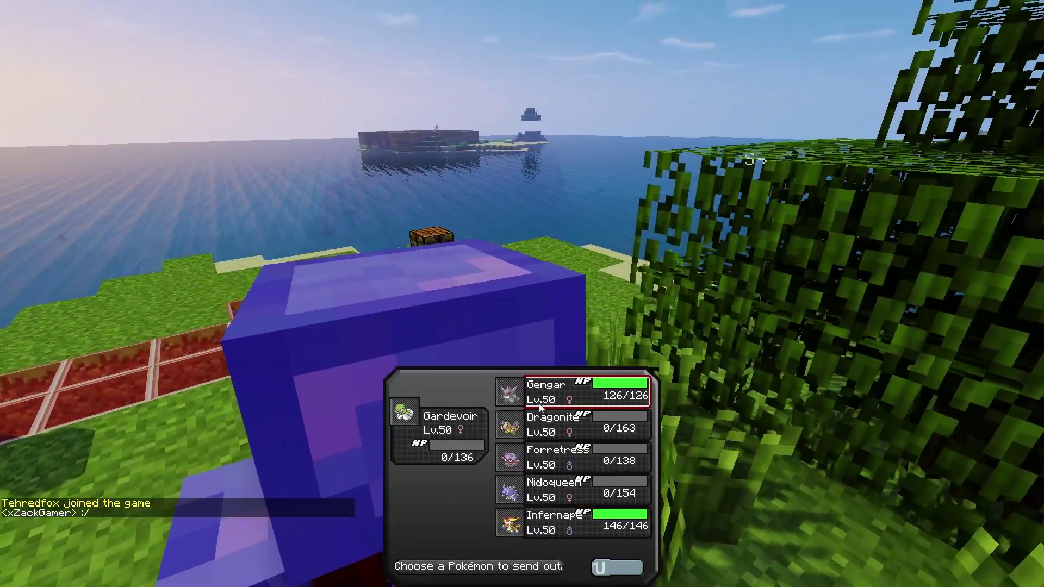
{"action": "left_click", "coordinate": [586, 390]}
{"action": "left_click", "coordinate": [581, 541]}
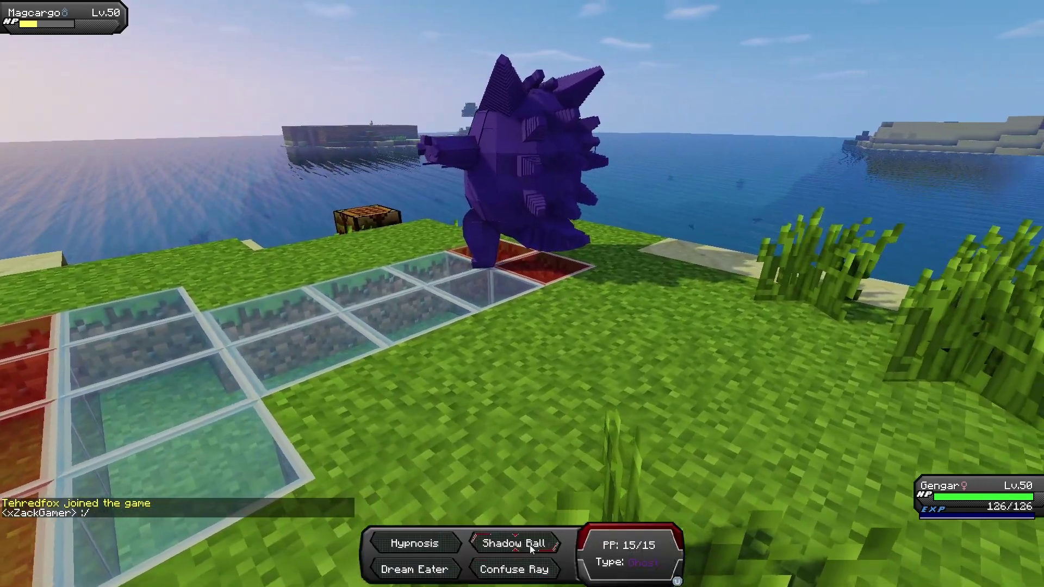
{"action": "left_click", "coordinate": [529, 545]}
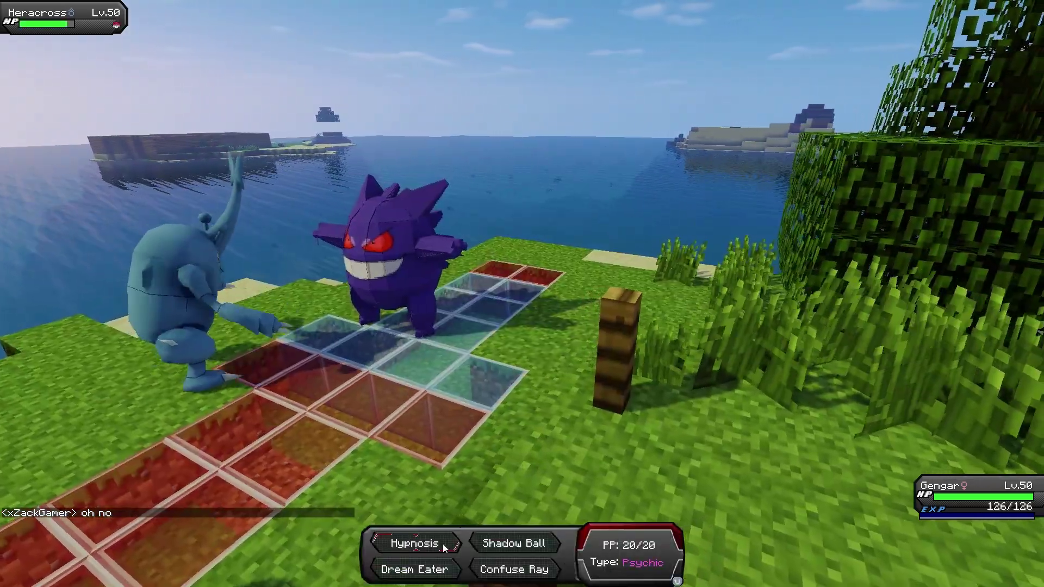
Step: Attack Heracross with Gengar using Hypnosis, Dream Eater, then Shadow Ball
{"action": "left_click", "coordinate": [449, 486]}
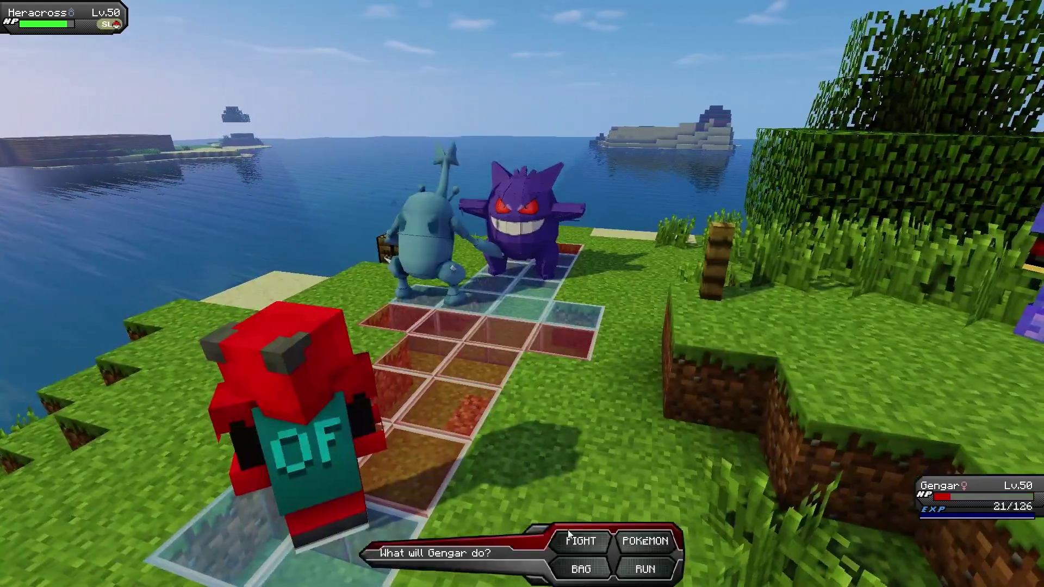
{"action": "left_click", "coordinate": [599, 533]}
{"action": "left_click", "coordinate": [414, 569]}
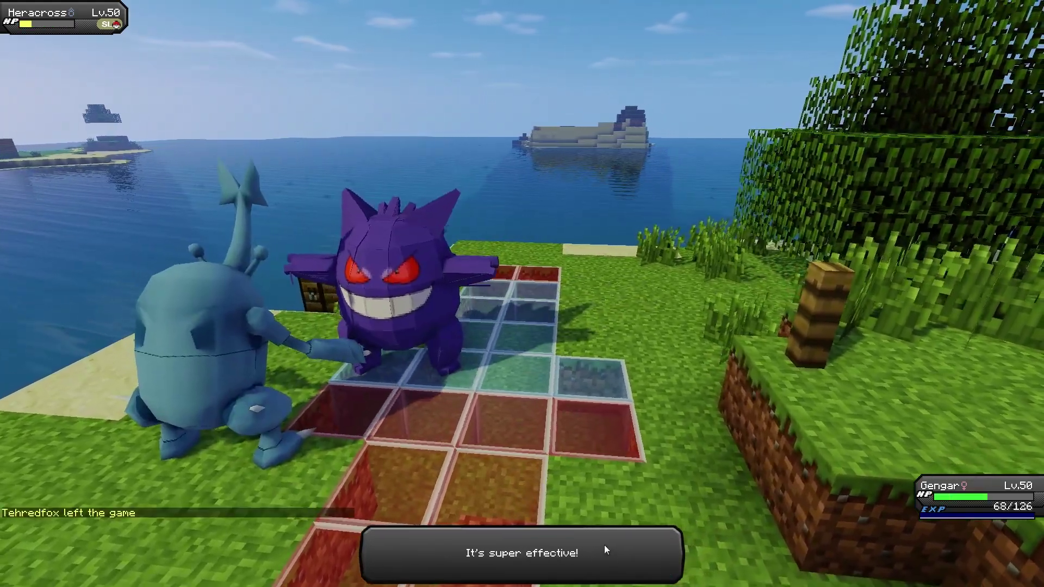
{"action": "left_click", "coordinate": [604, 544]}
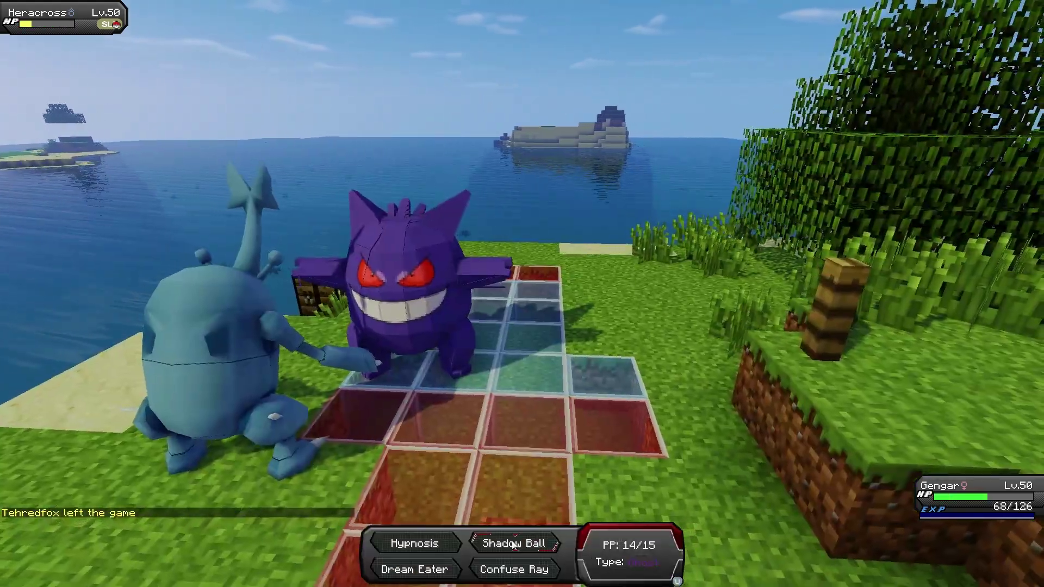
{"action": "left_click", "coordinate": [511, 541]}
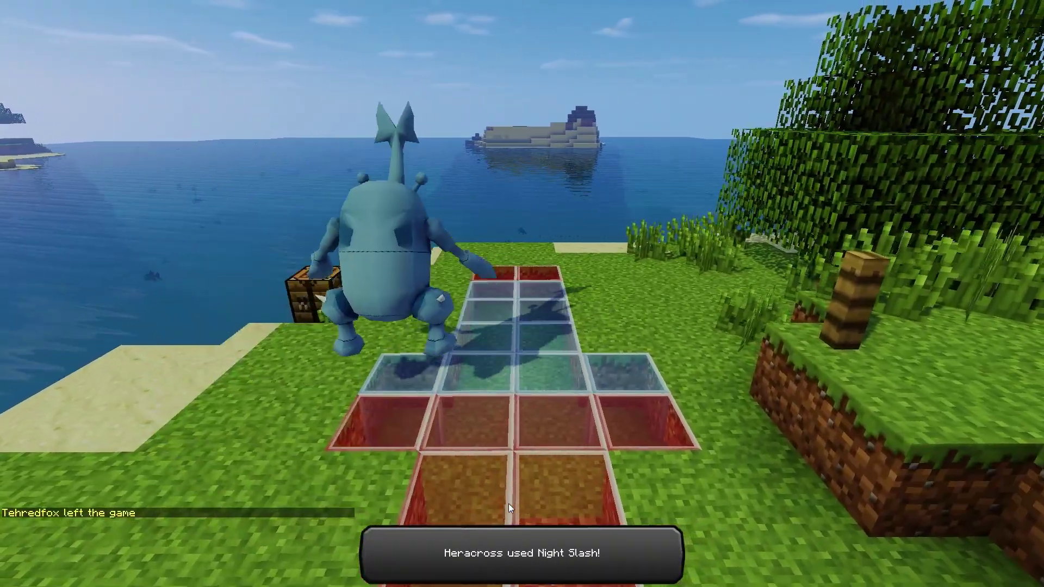
Step: After Gengar faints, send in Infernape and pick its attack against Heracross
{"action": "left_click", "coordinate": [508, 502]}
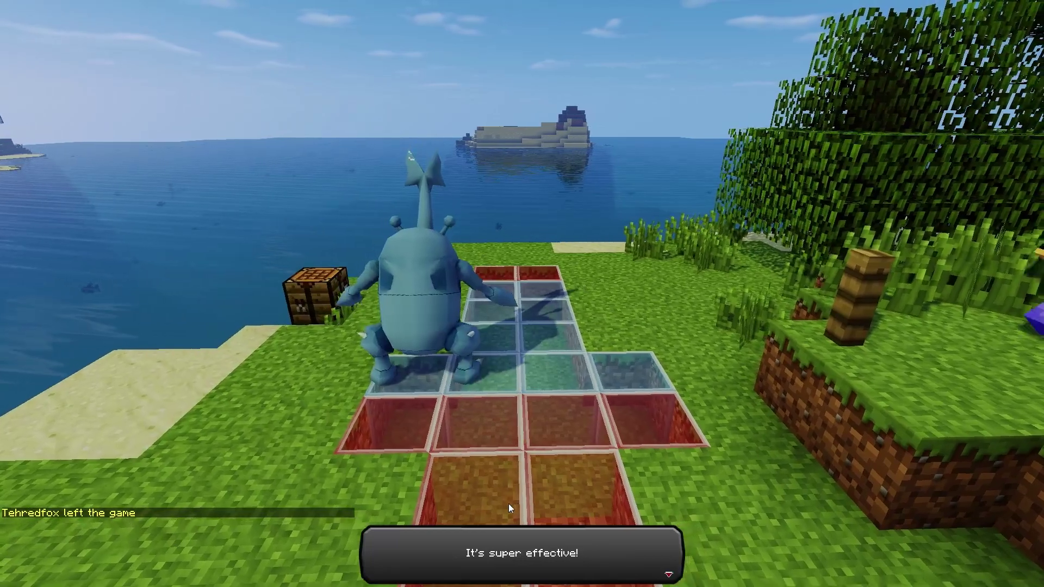
{"action": "left_click", "coordinate": [549, 513]}
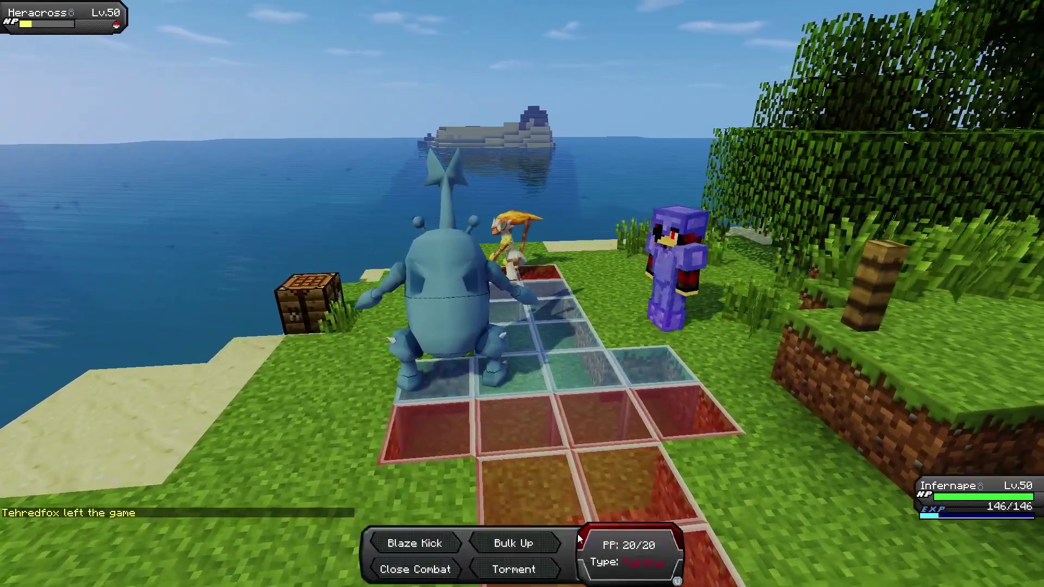
{"action": "left_click", "coordinate": [484, 522]}
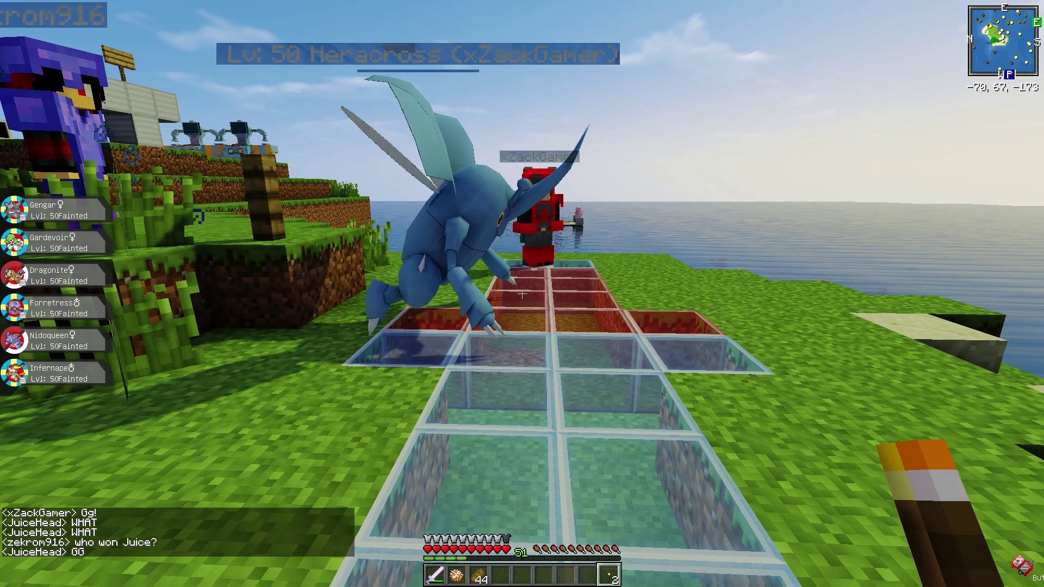
{"action": "type", "text": "tho"}
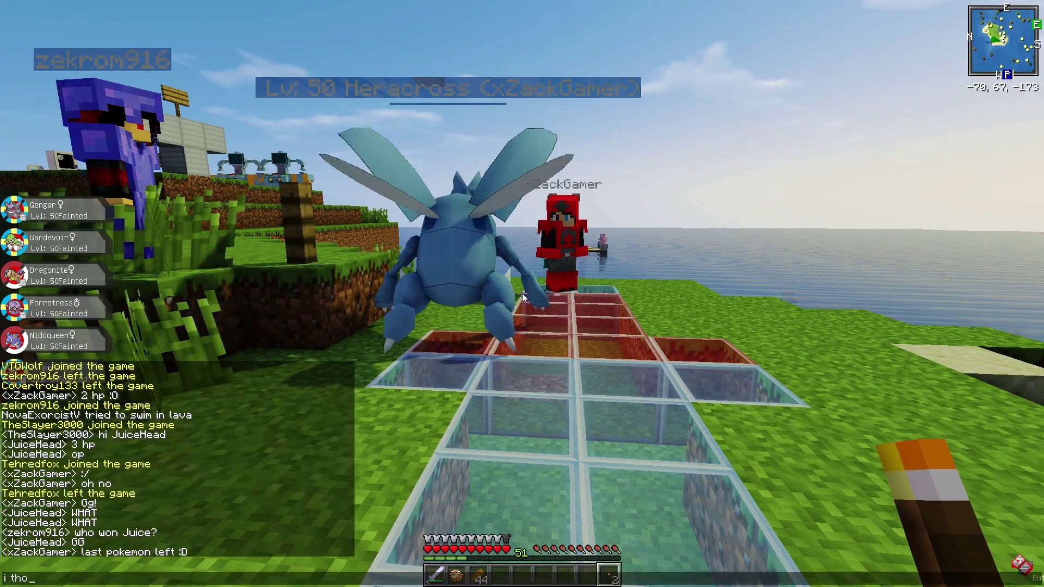
{"action": "type", "text": "i thought i had that"}
Step: Post the chat reply 'i thought i had that' about the loss
{"action": "key", "text": "Return"}
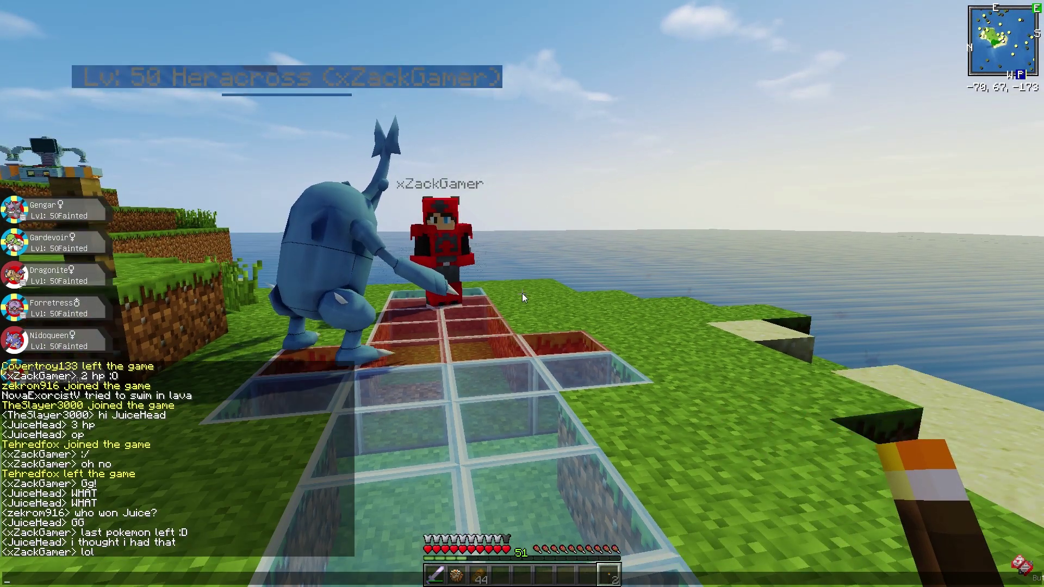
{"action": "type", "text": "pokehea"}
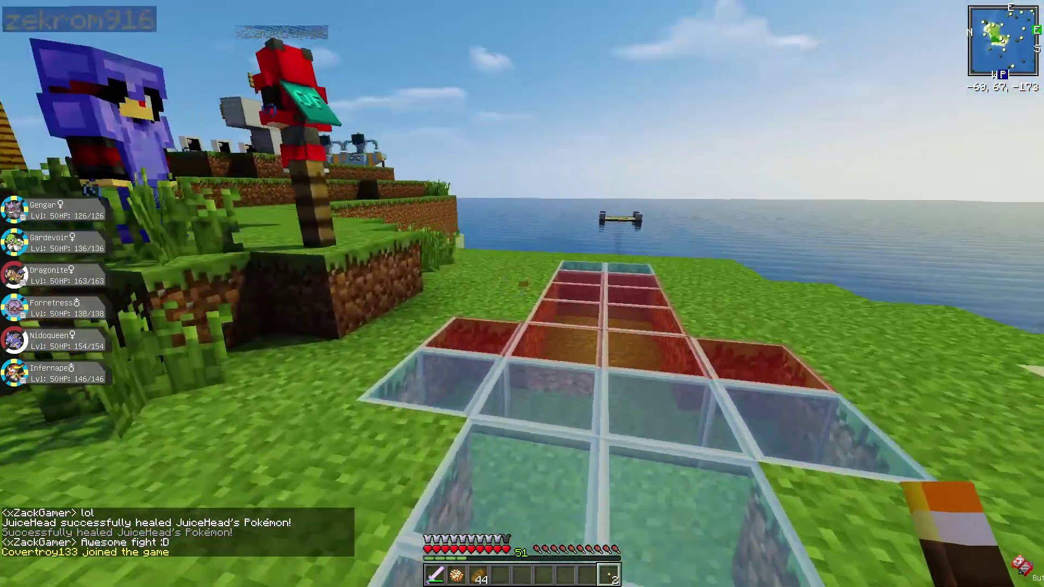
Step: Walk across the island toward zekrom916 and onto the glass and red tiles
{"action": "key", "text": "w"}
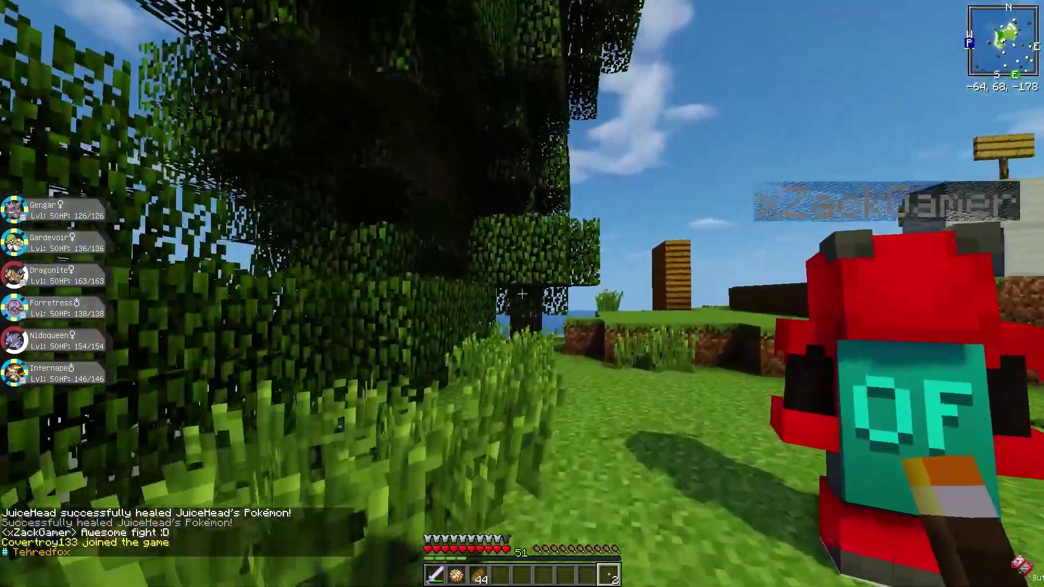
{"action": "key", "text": "w"}
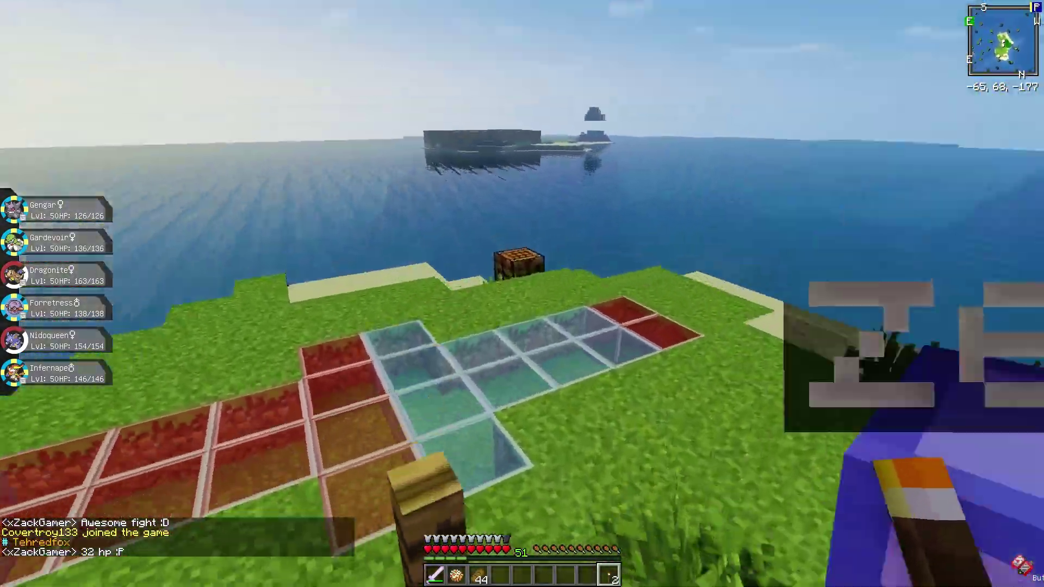
{"action": "key", "text": "w"}
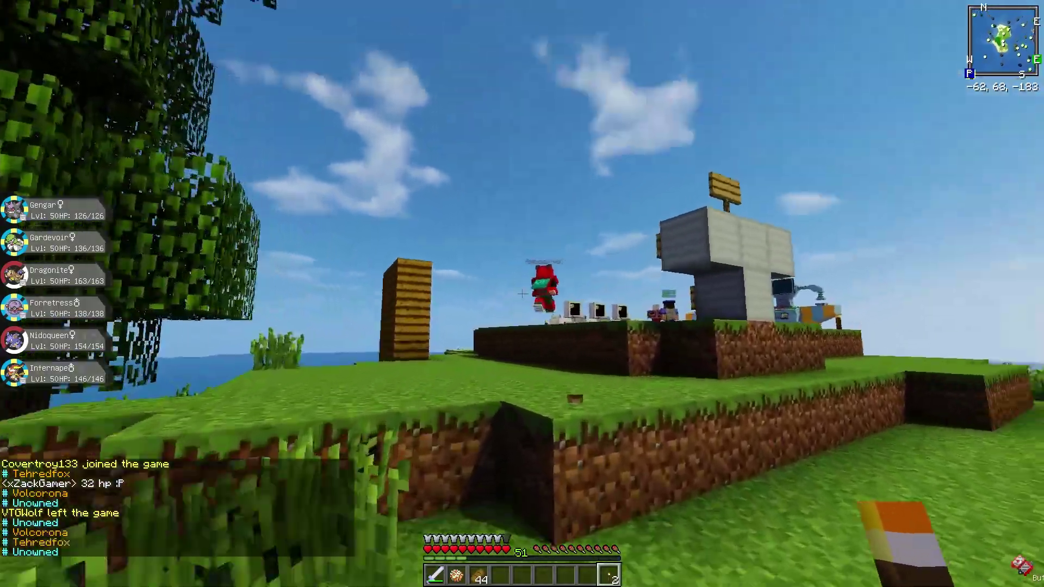
{"action": "key", "text": "w"}
{"action": "key", "text": "w"}
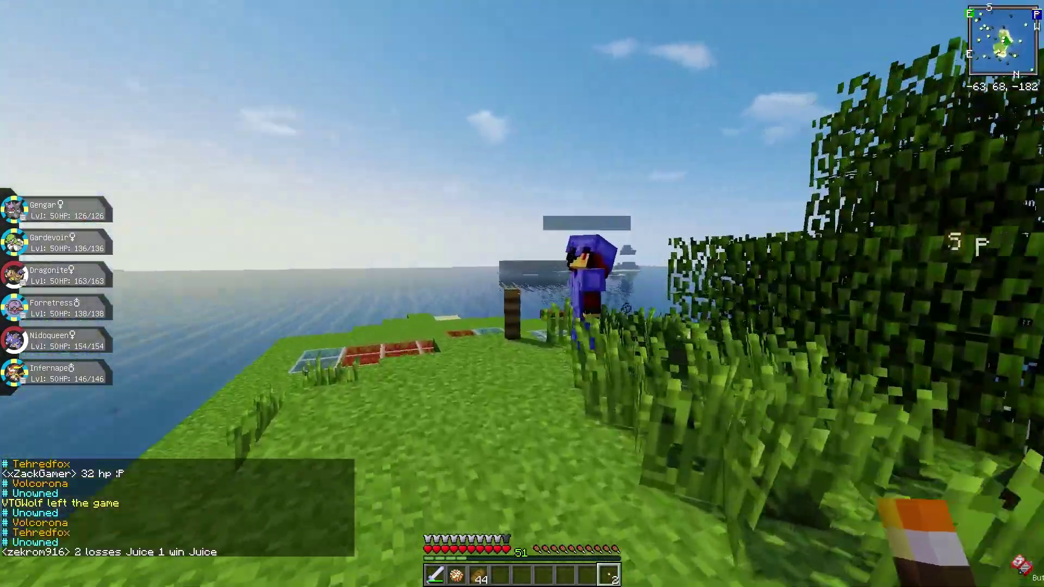
{"action": "key", "text": "w"}
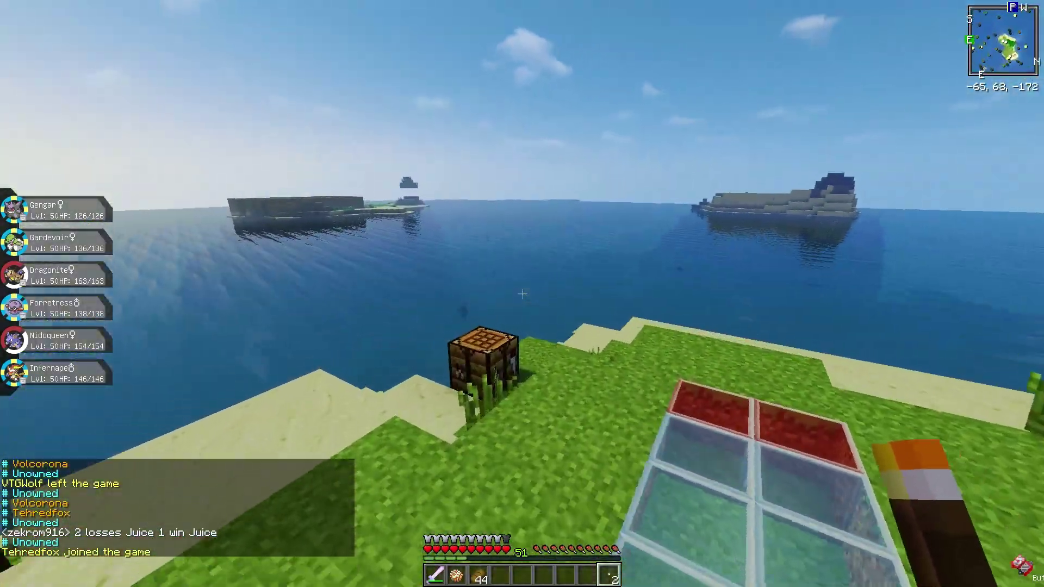
{"action": "key", "text": "w"}
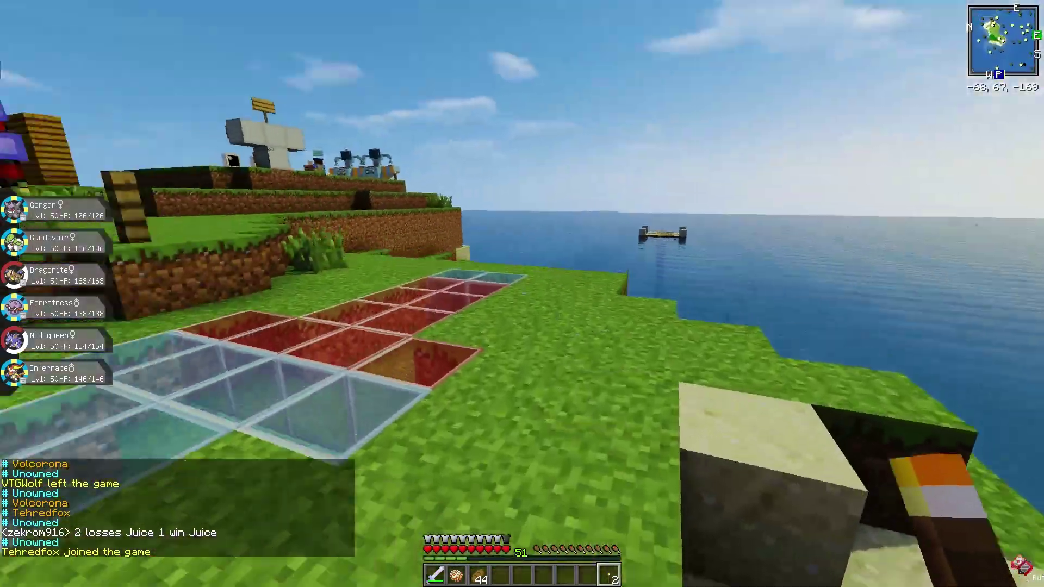
Step: Walk past the trees and healing machines, switch to hotbar slot 3, and stop facing the sea
{"action": "key", "text": "w"}
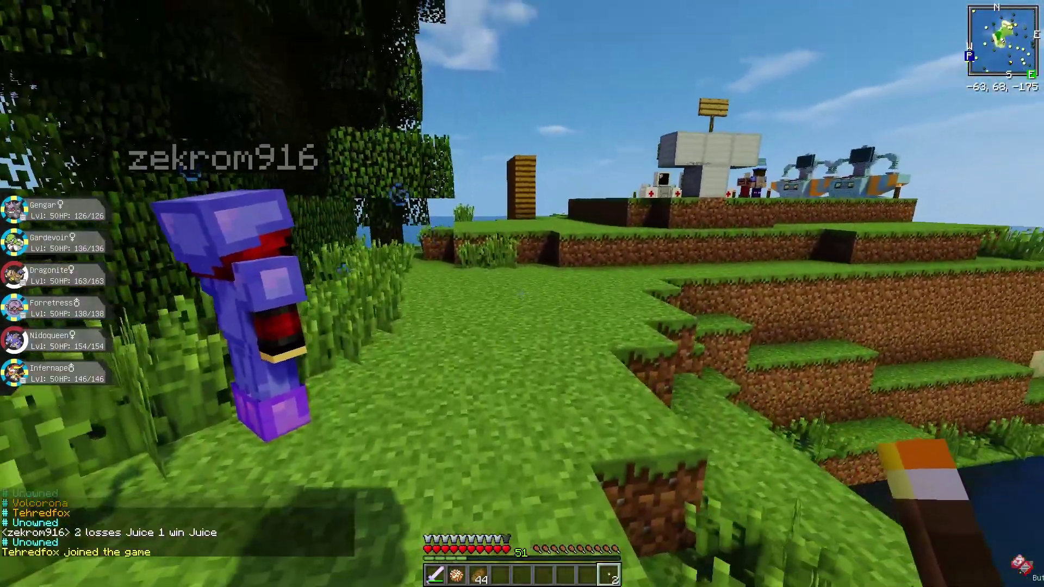
{"action": "key", "text": "w"}
{"action": "key", "text": "w"}
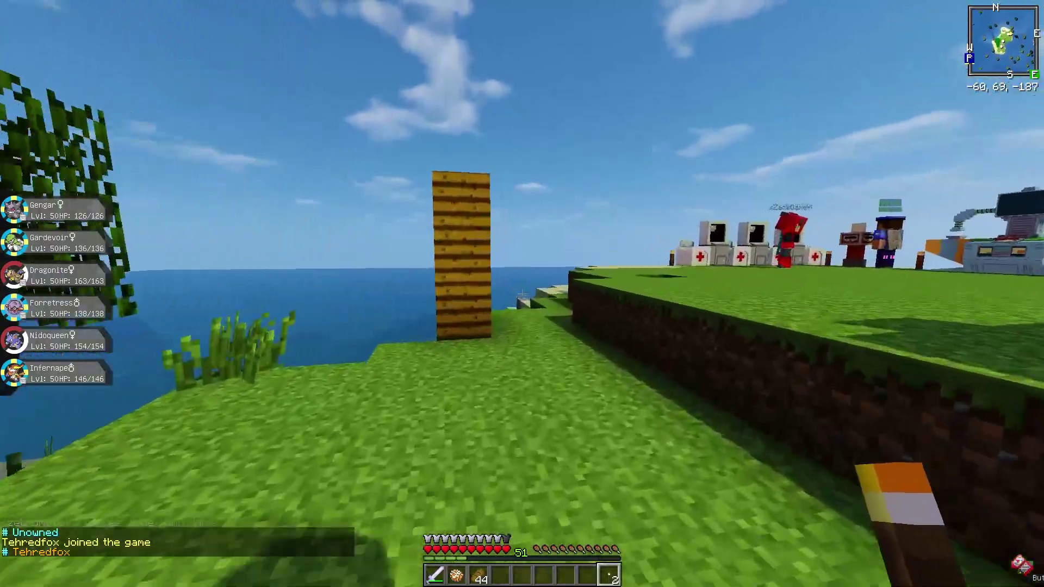
{"action": "key", "text": "w"}
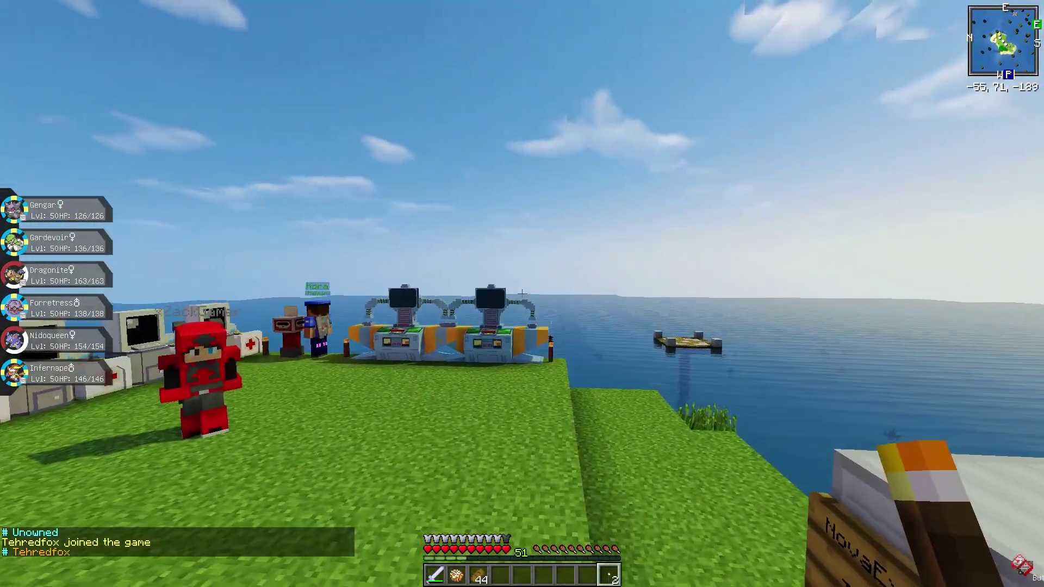
{"action": "key", "text": "w"}
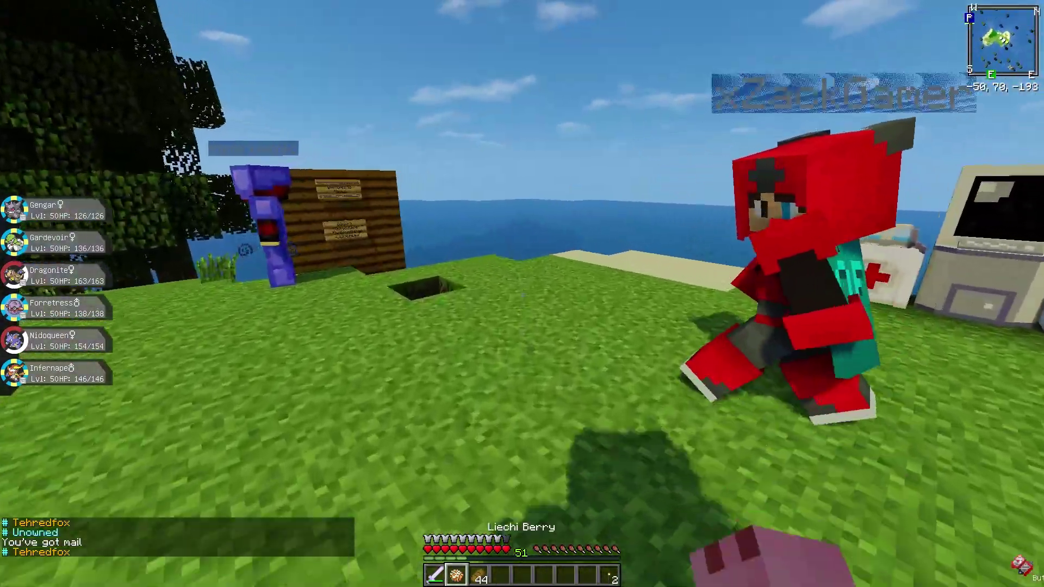
{"action": "key", "text": "w"}
{"action": "key", "text": "3"}
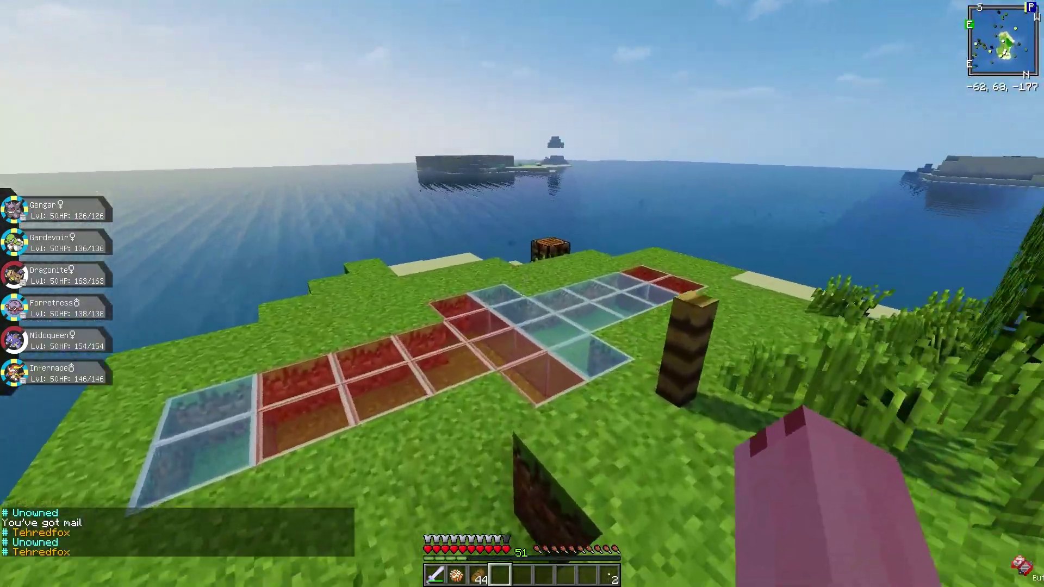
{"action": "key", "text": "w"}
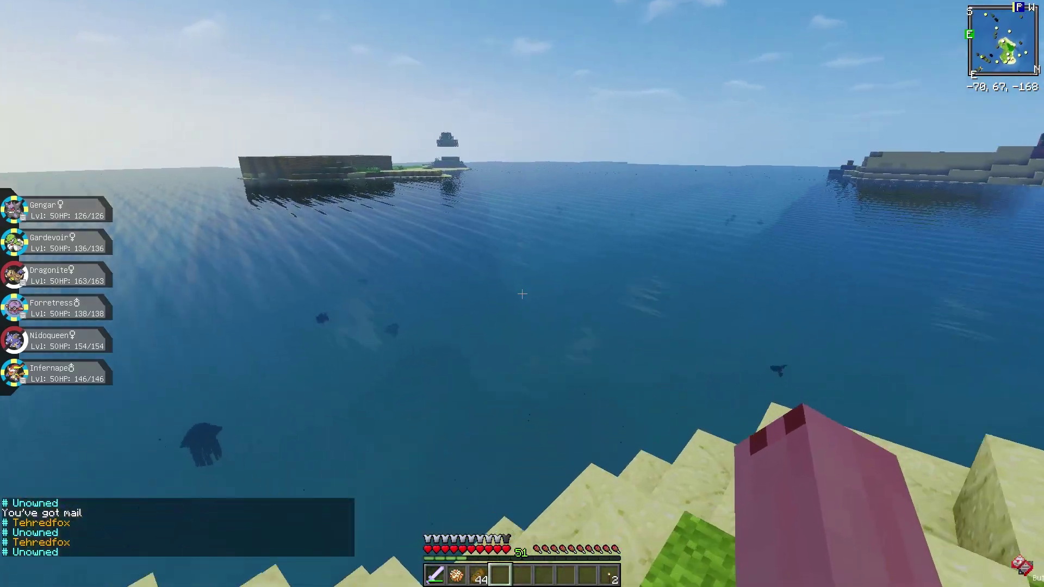